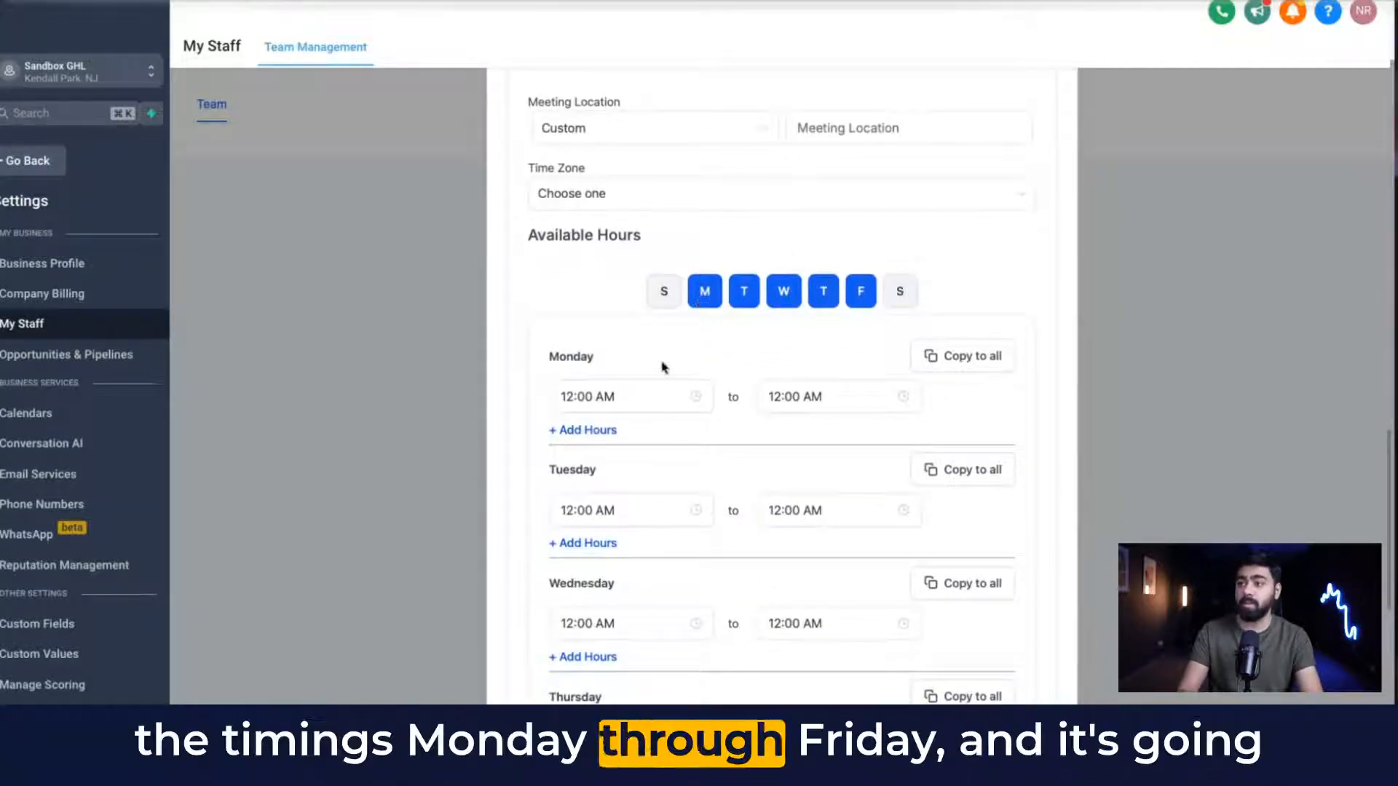
# Set Monday's available hours to 07:00 AM–12:00 PM, copy them to all selected days, and save the employee.
pyautogui.click(575, 396)
pyautogui.scroll(-2, 580, 512)
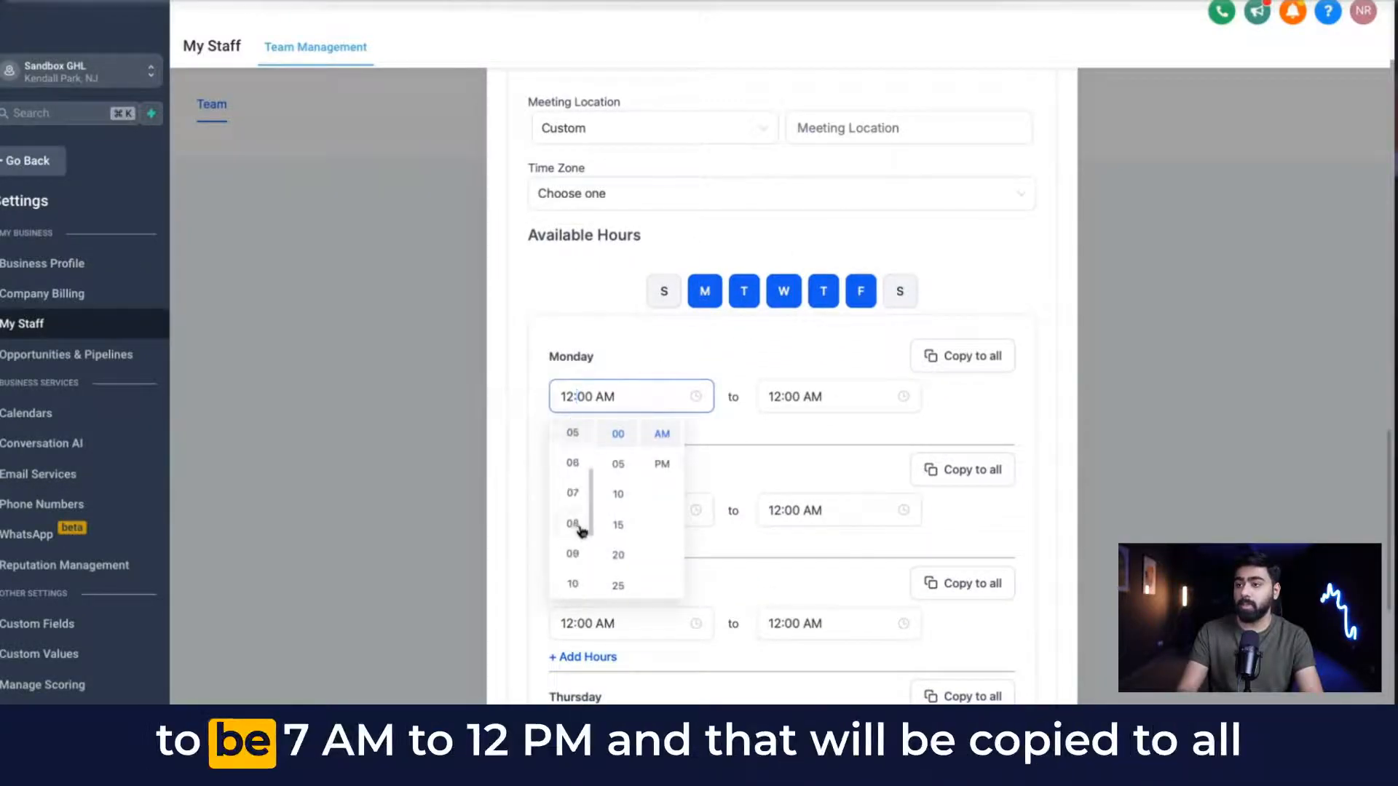
pyautogui.click(781, 396)
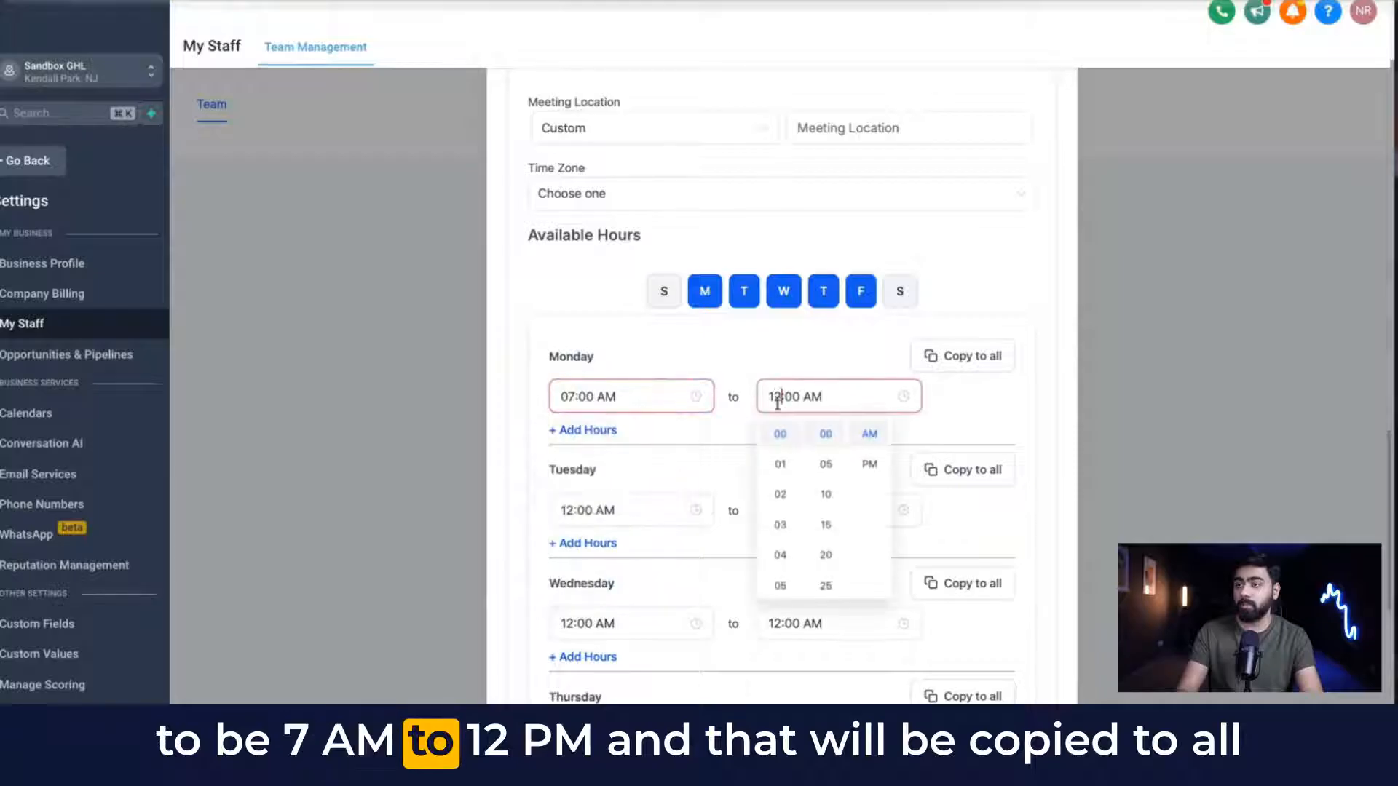
pyautogui.click(820, 369)
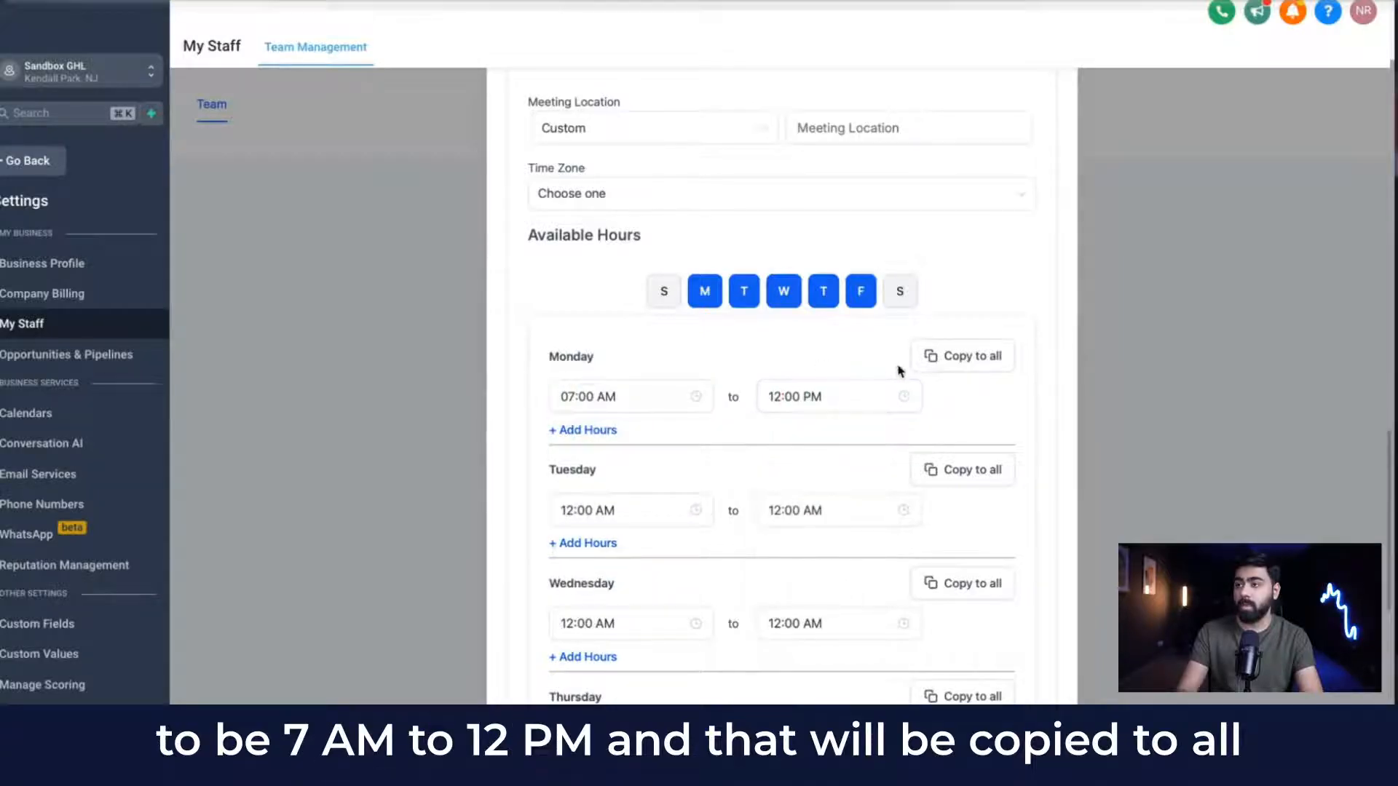
pyautogui.scroll(-3, 898, 371)
pyautogui.scroll(1, 936, 212)
pyautogui.click(940, 165)
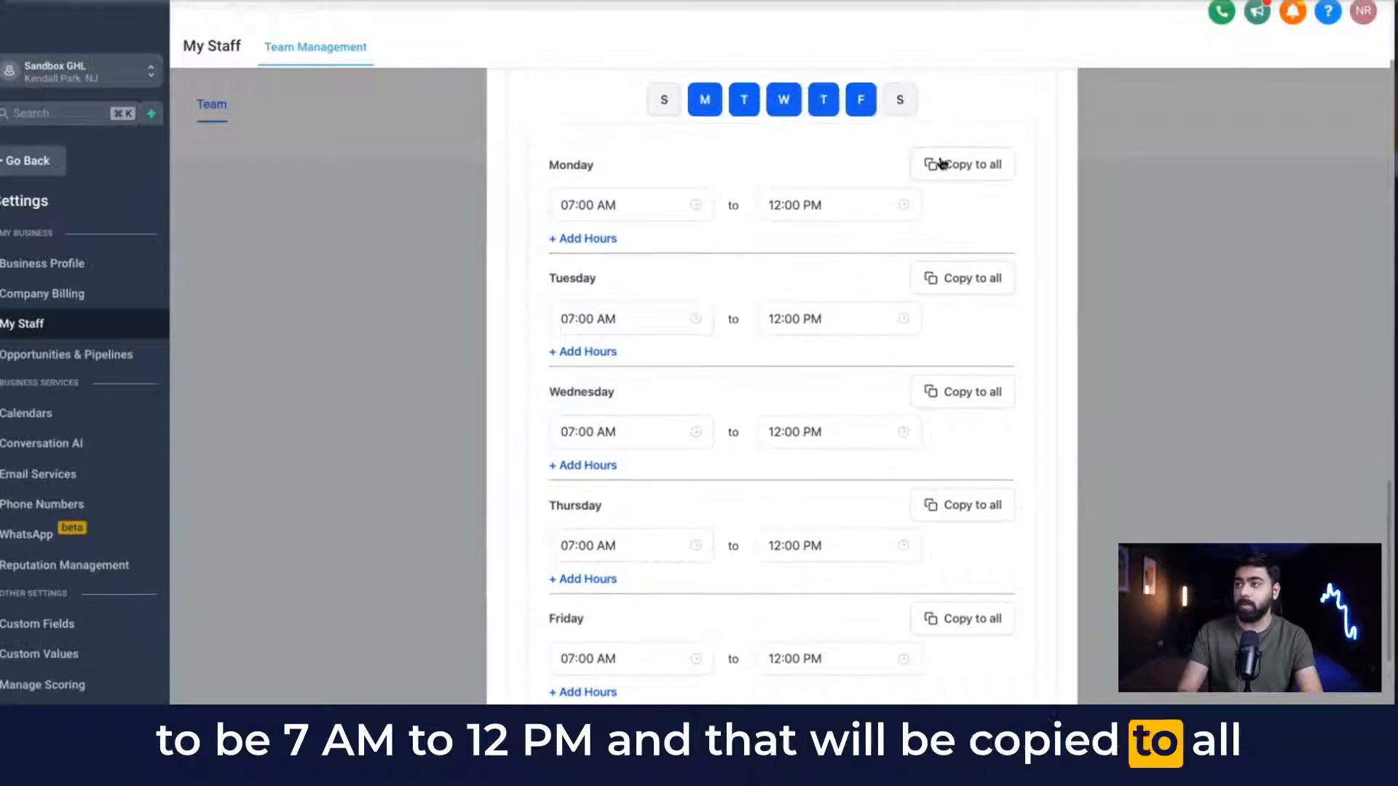
pyautogui.scroll(-3, 711, 409)
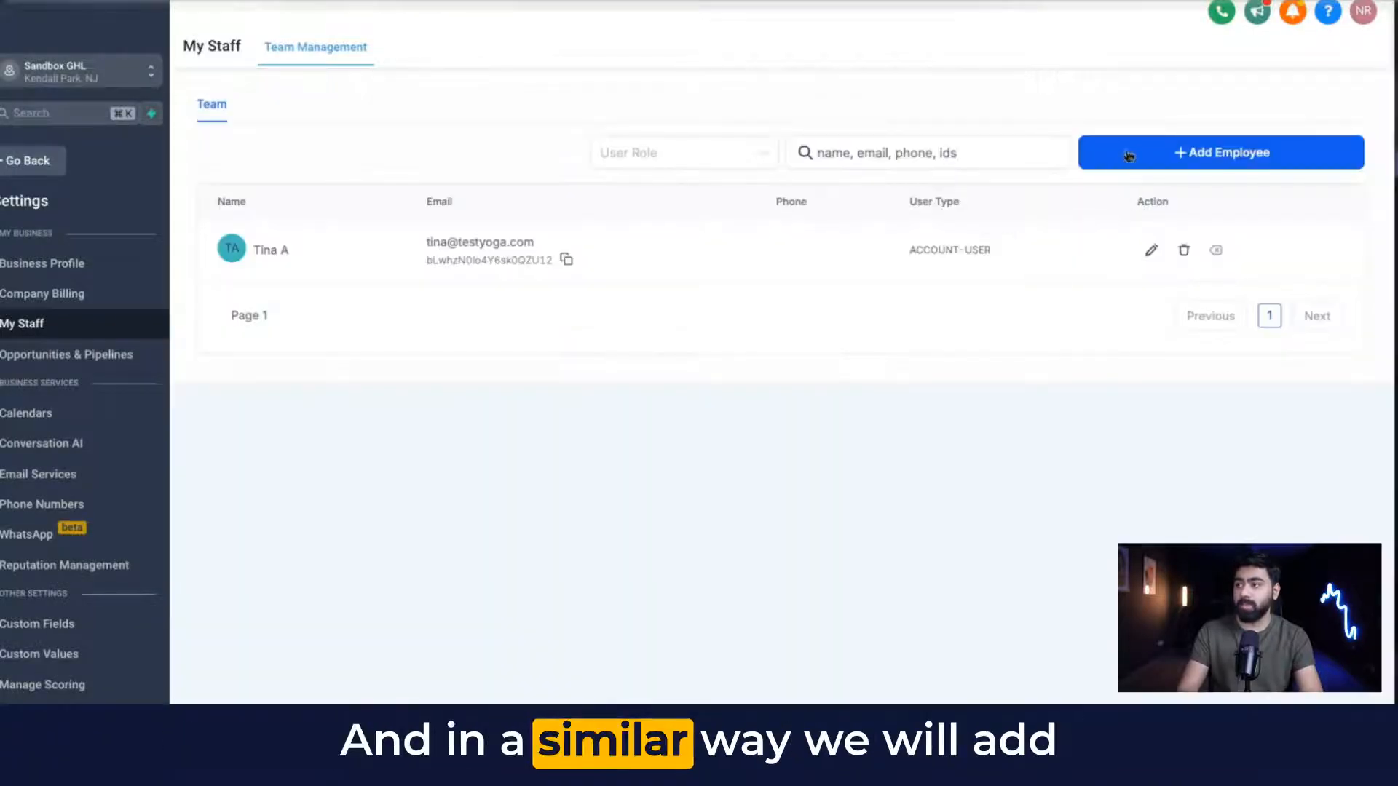
# Start a new employee and enter the second instructor's first name, last name and email.
pyautogui.click(1129, 155)
pyautogui.click(632, 457)
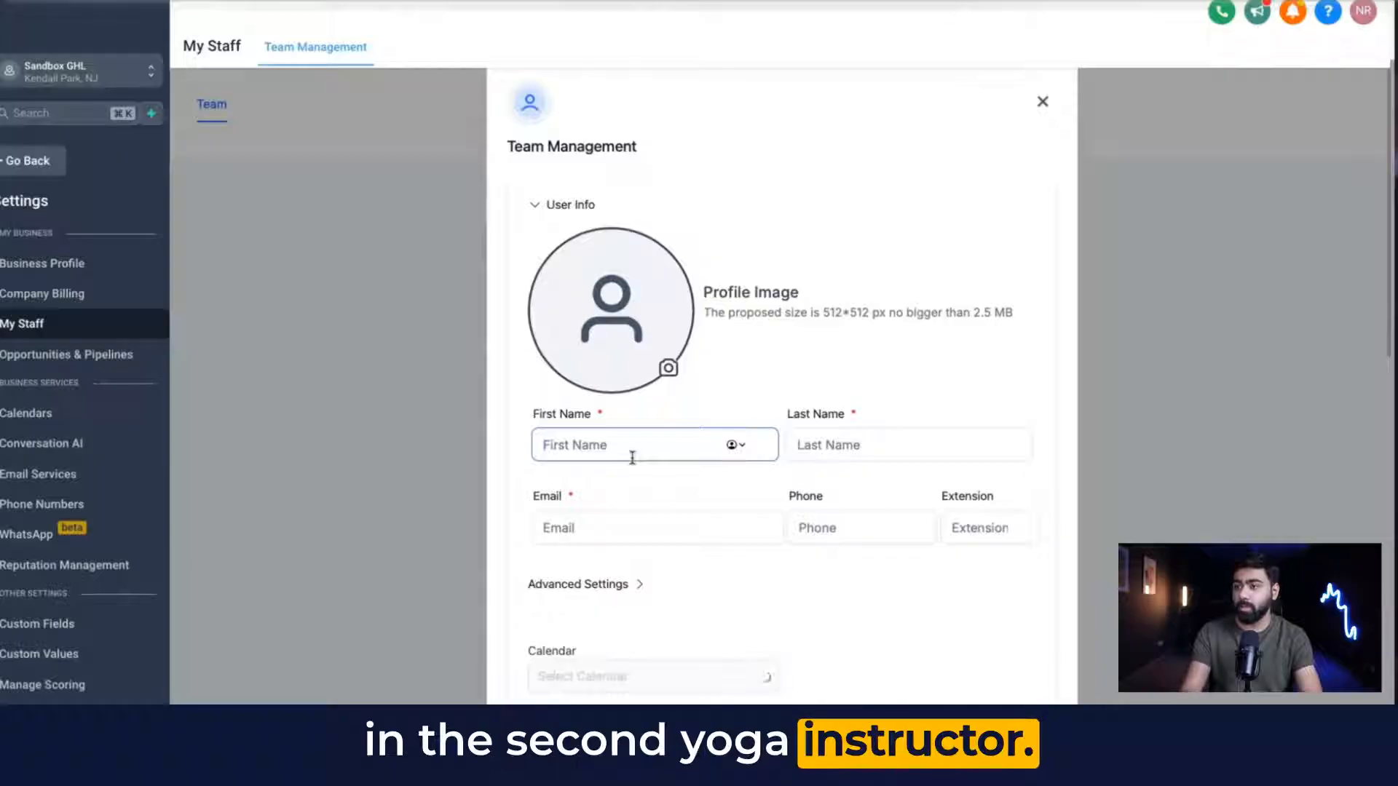
pyautogui.click(633, 524)
pyautogui.scroll(-2, 633, 520)
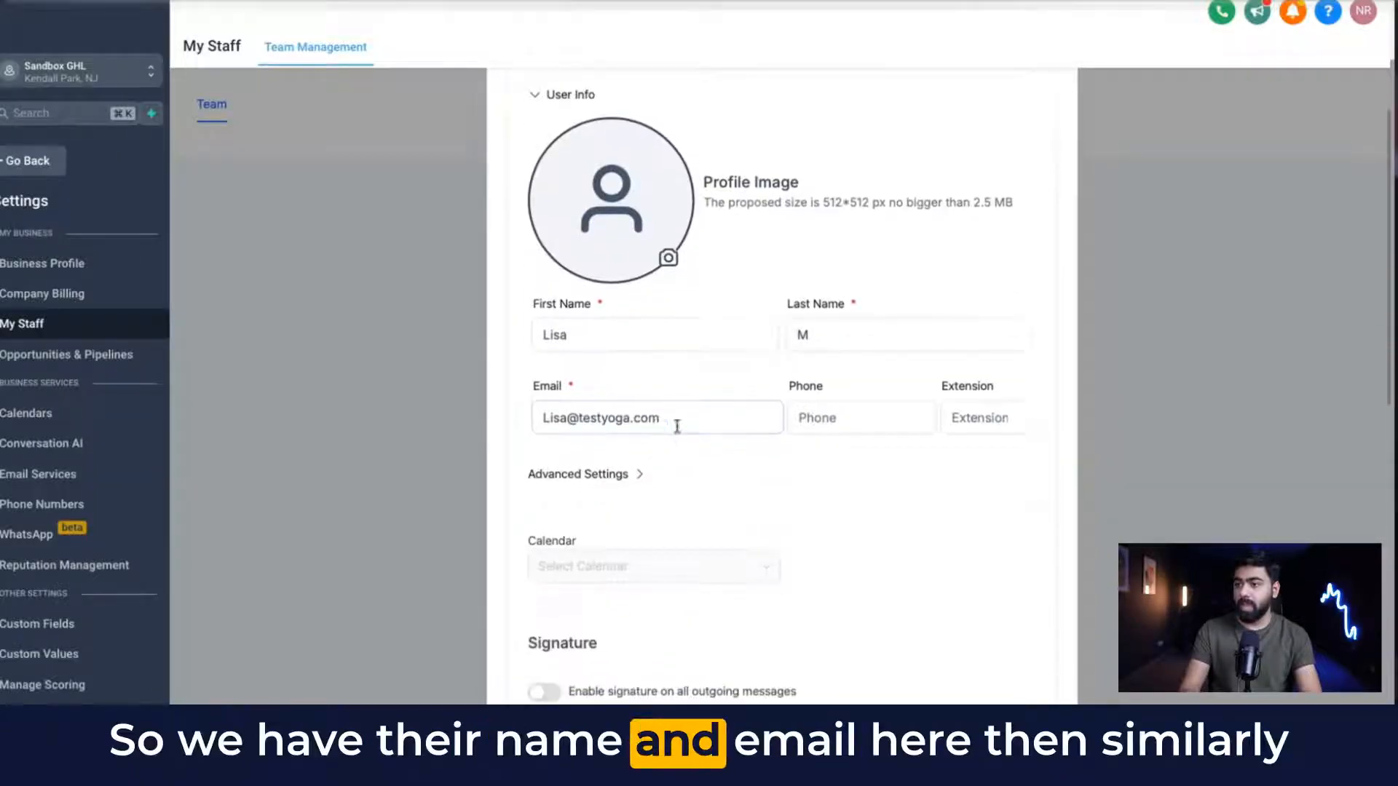
# Disable the Settings permission for the new employee.
pyautogui.scroll(-6, 630, 502)
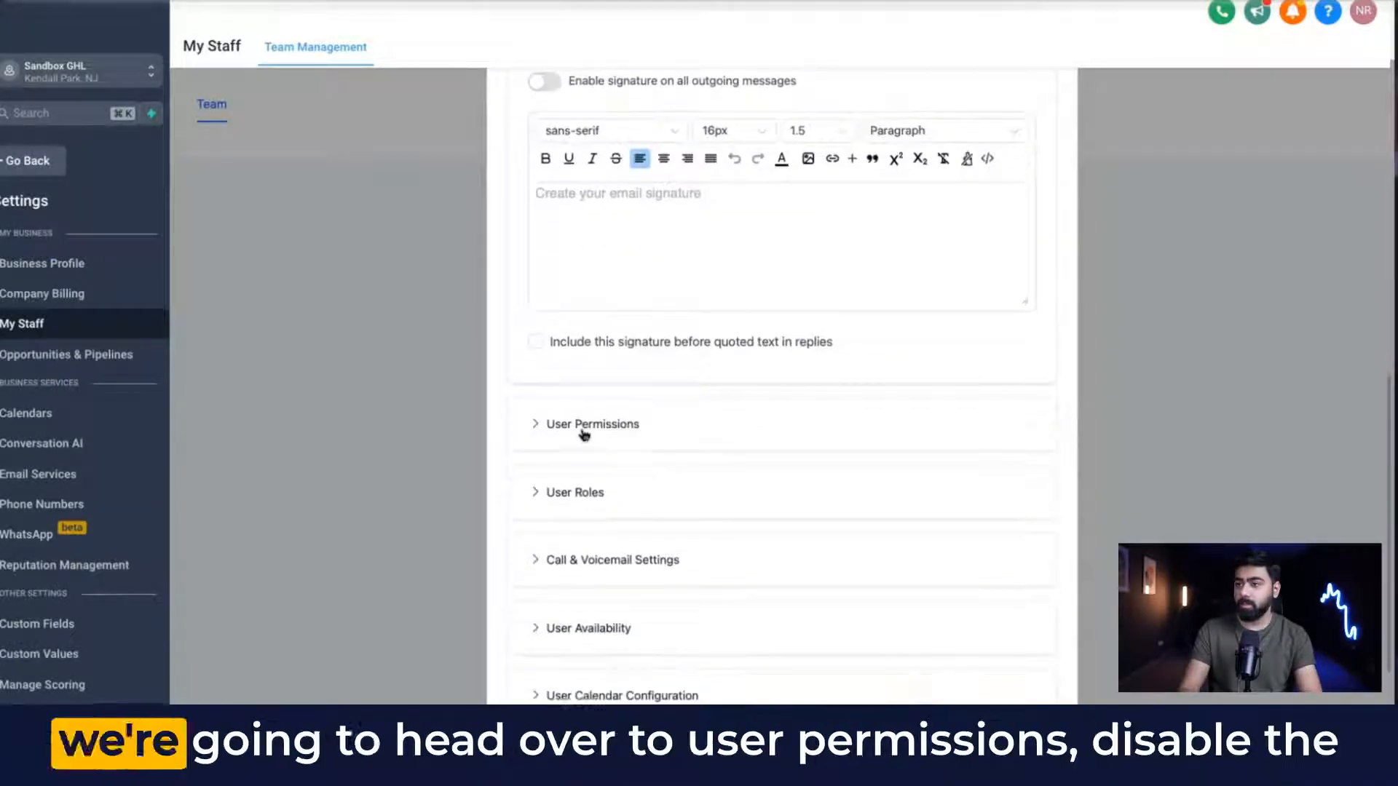
pyautogui.click(583, 429)
pyautogui.scroll(-2, 688, 481)
pyautogui.click(670, 589)
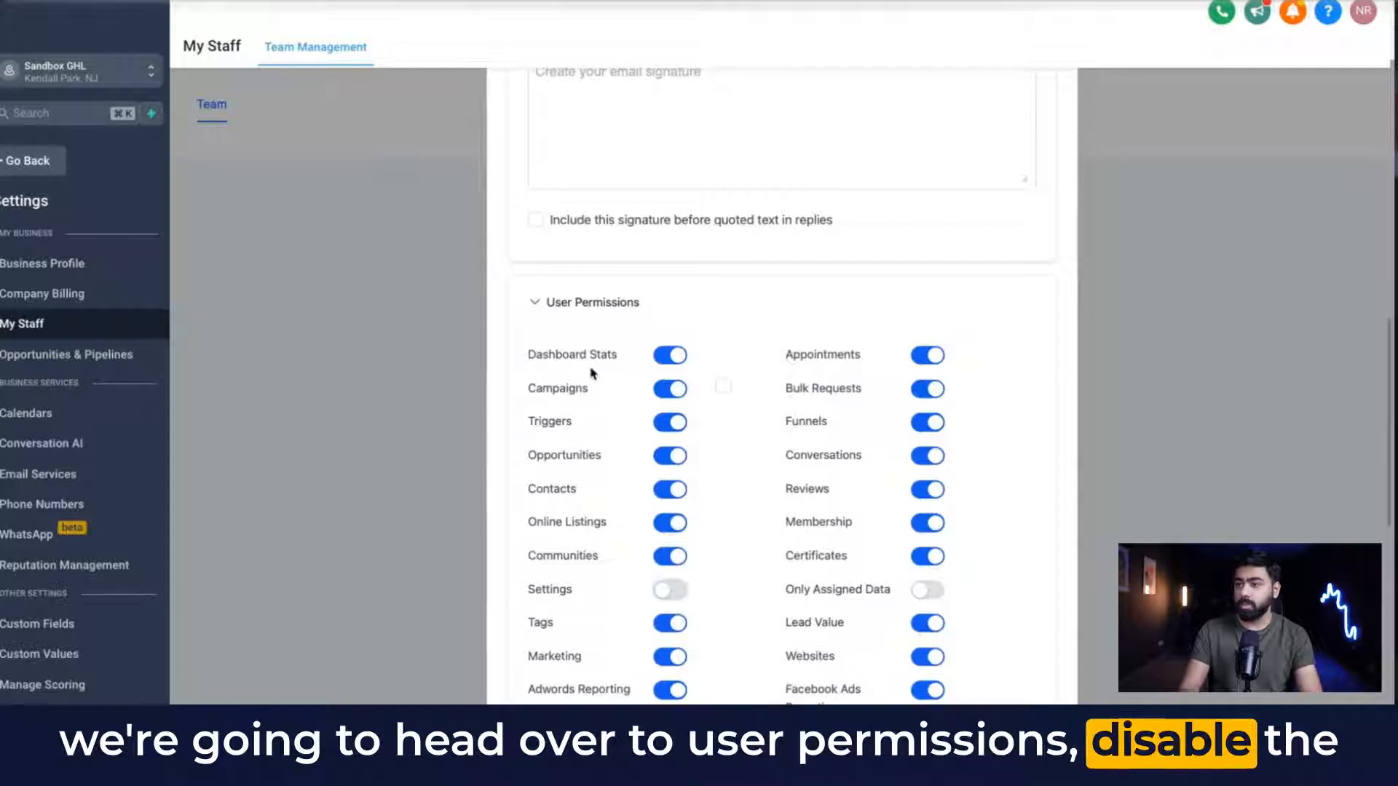
pyautogui.click(568, 303)
# Change the new employee's user role to User.
pyautogui.click(571, 420)
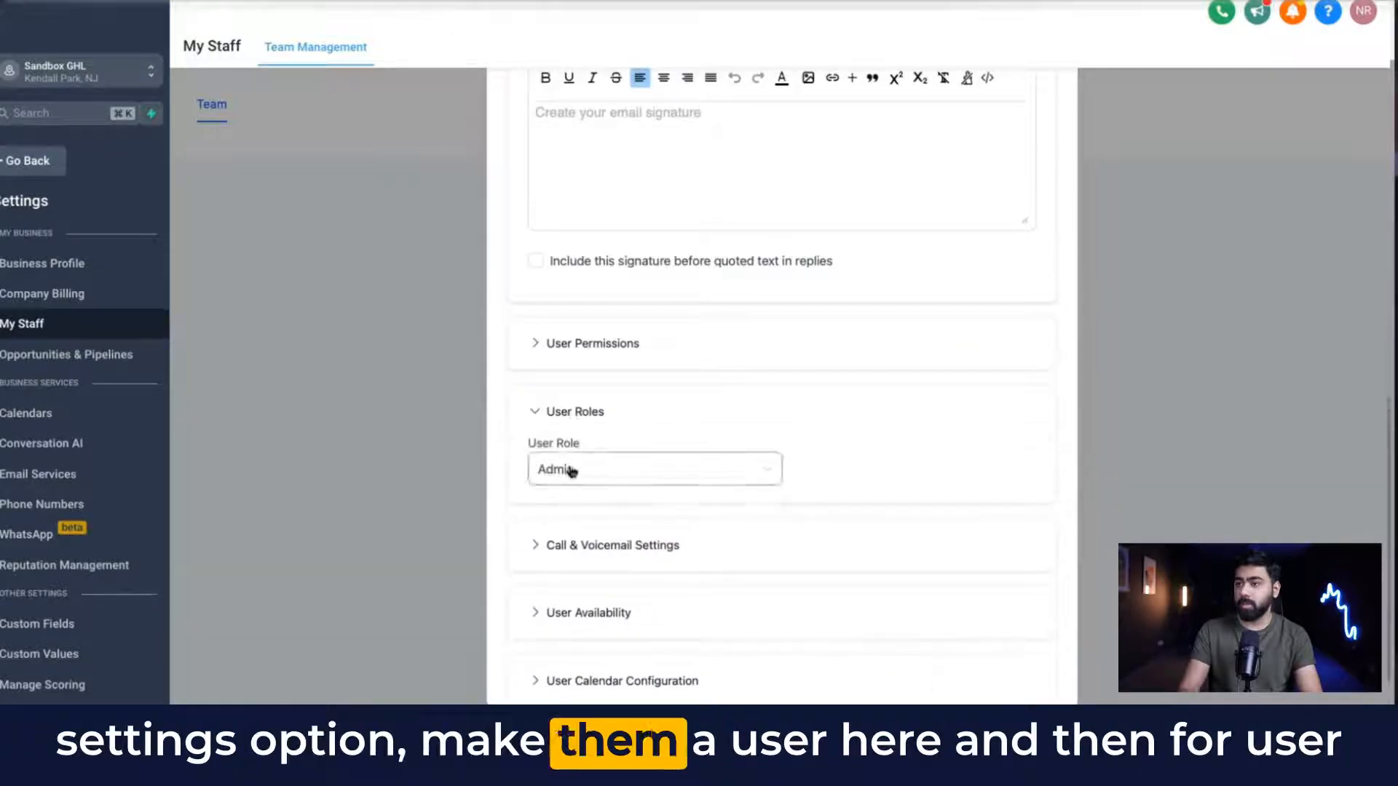
pyautogui.click(571, 471)
pyautogui.click(574, 503)
# Set the employee's Monday availability to 01:00 PM–05:00 PM, copy it to all selected days, and save the employee.
pyautogui.scroll(-1, 641, 510)
pyautogui.click(621, 557)
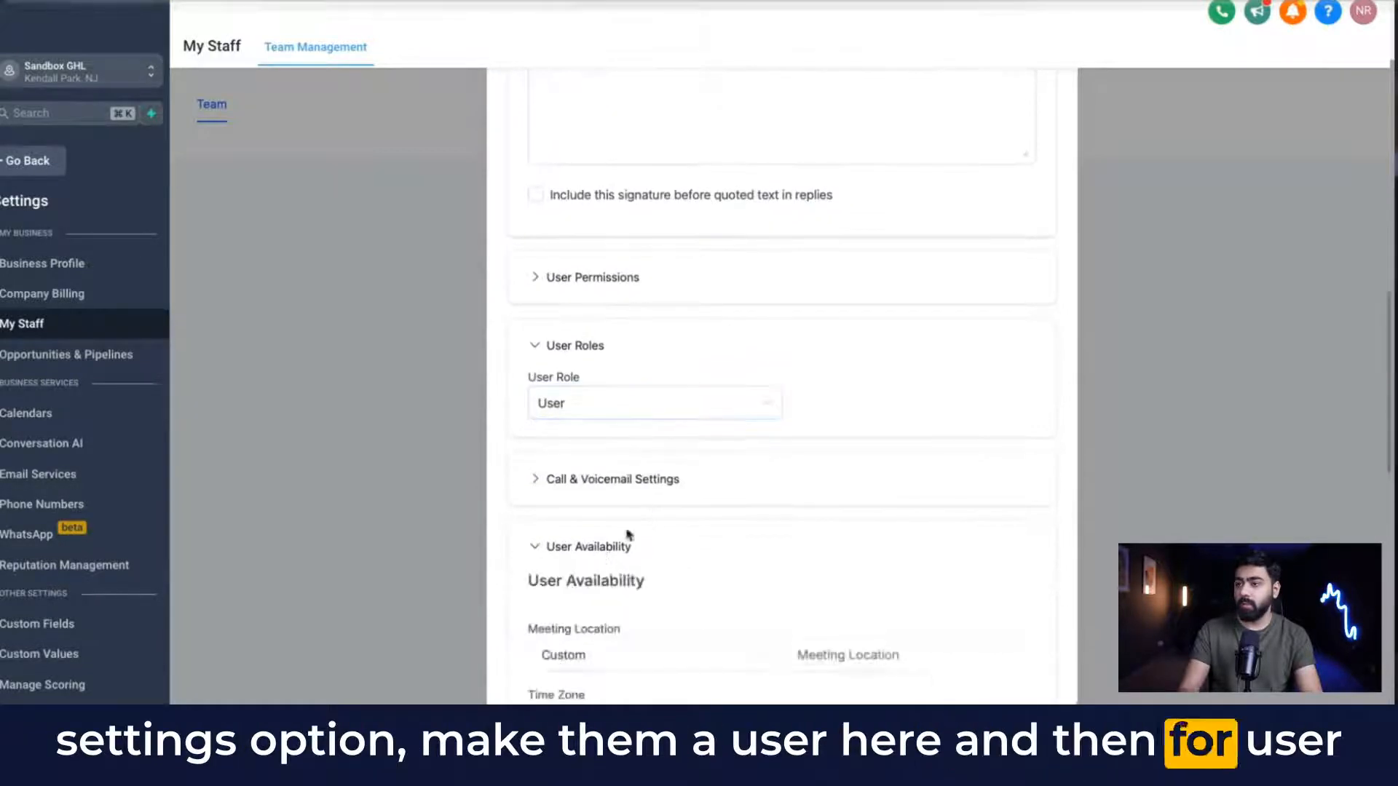
pyautogui.scroll(-8, 655, 473)
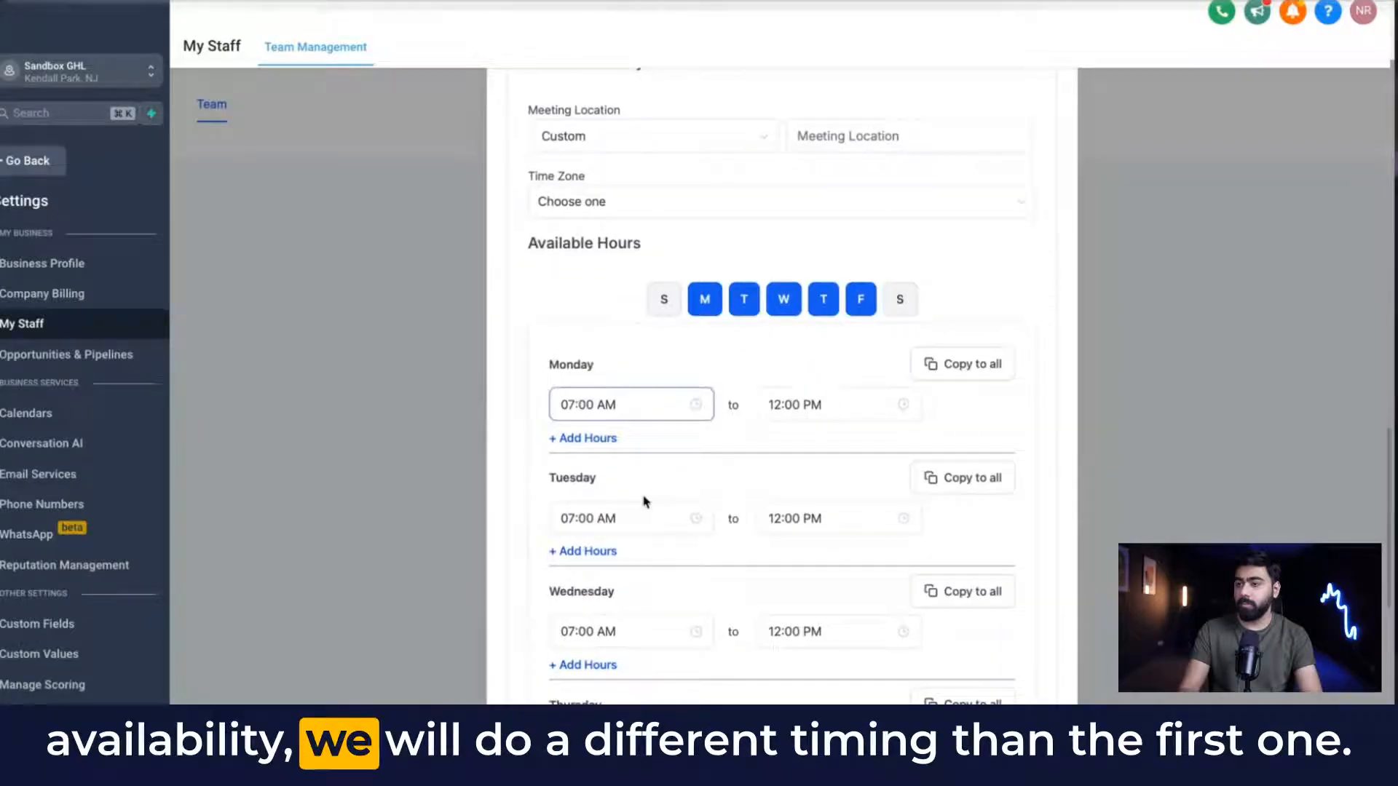
pyautogui.click(575, 404)
pyautogui.scroll(3, 575, 510)
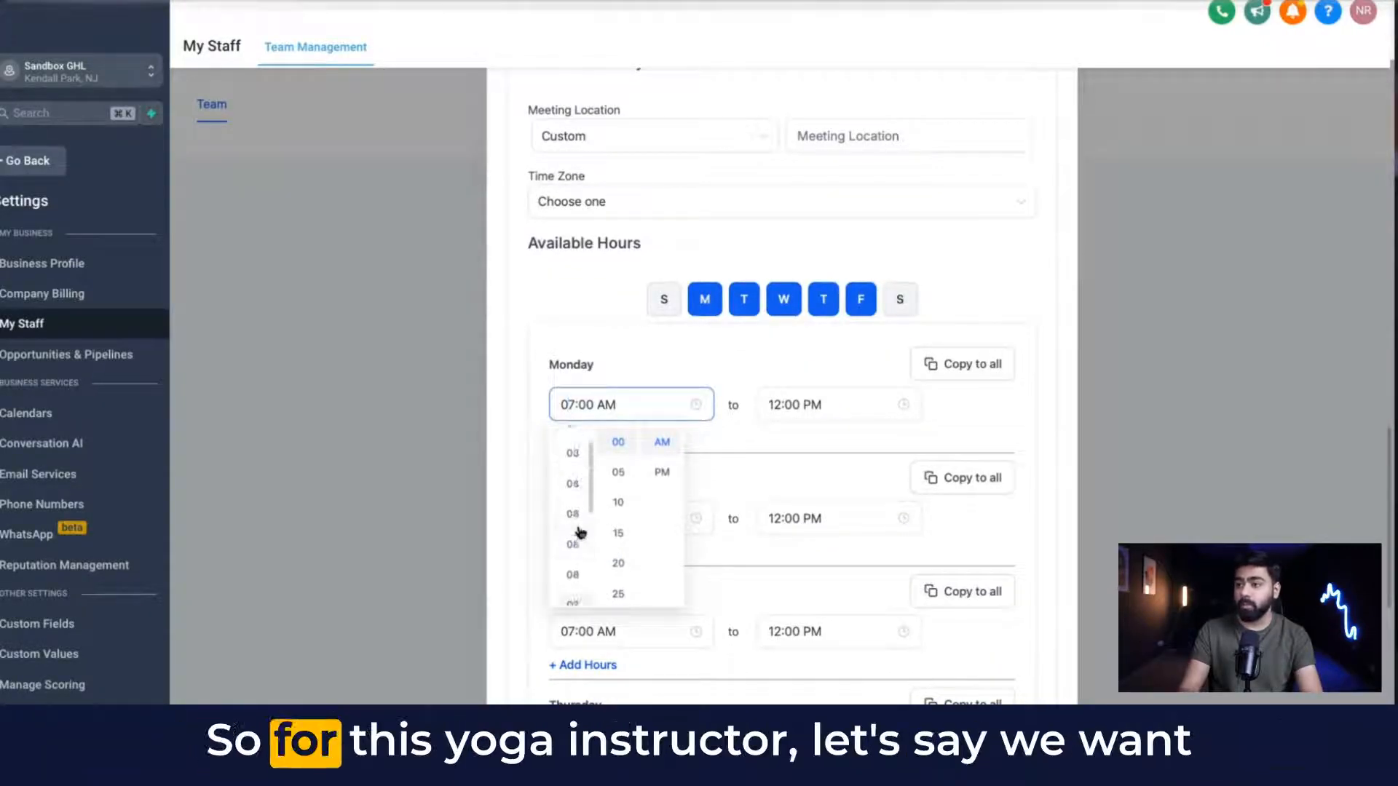
pyautogui.click(572, 444)
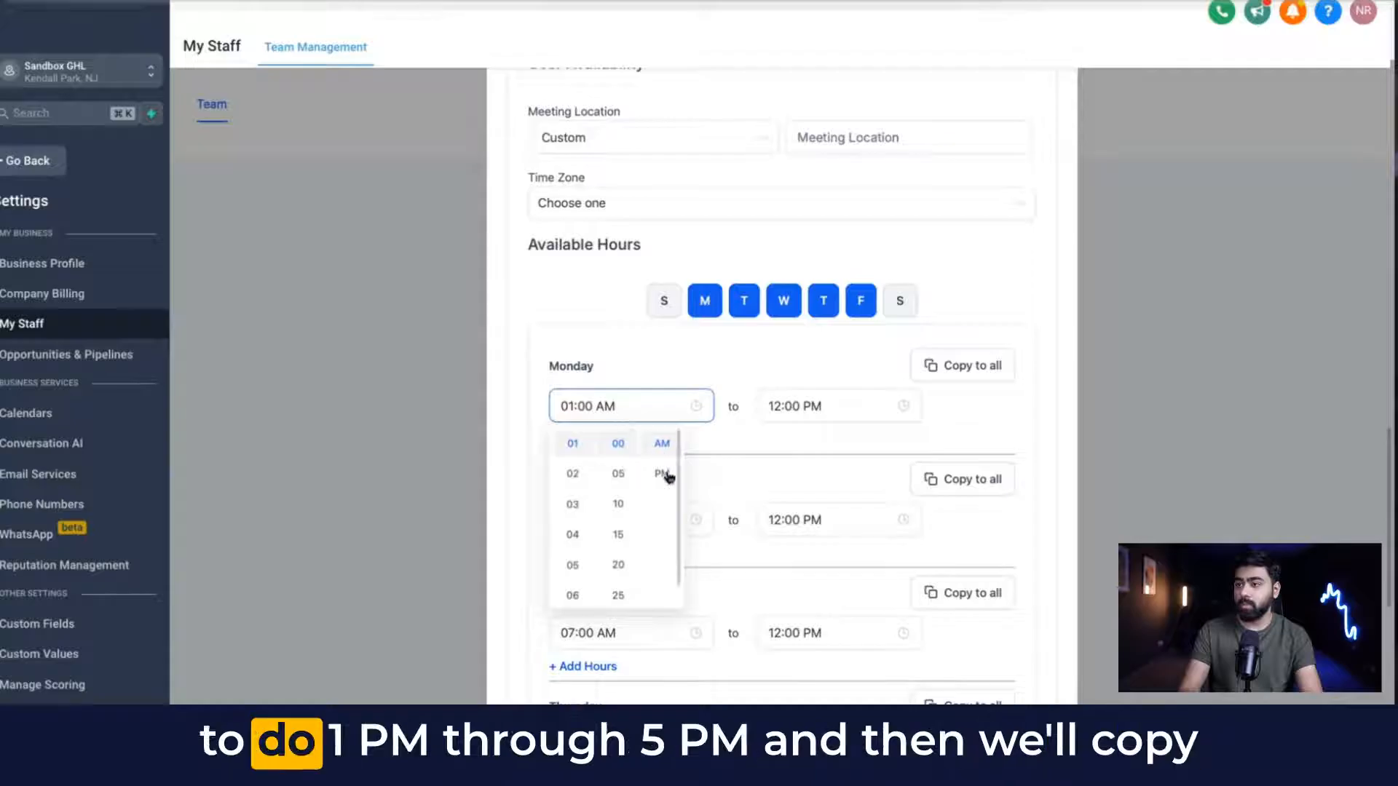
pyautogui.scroll(-2, 776, 486)
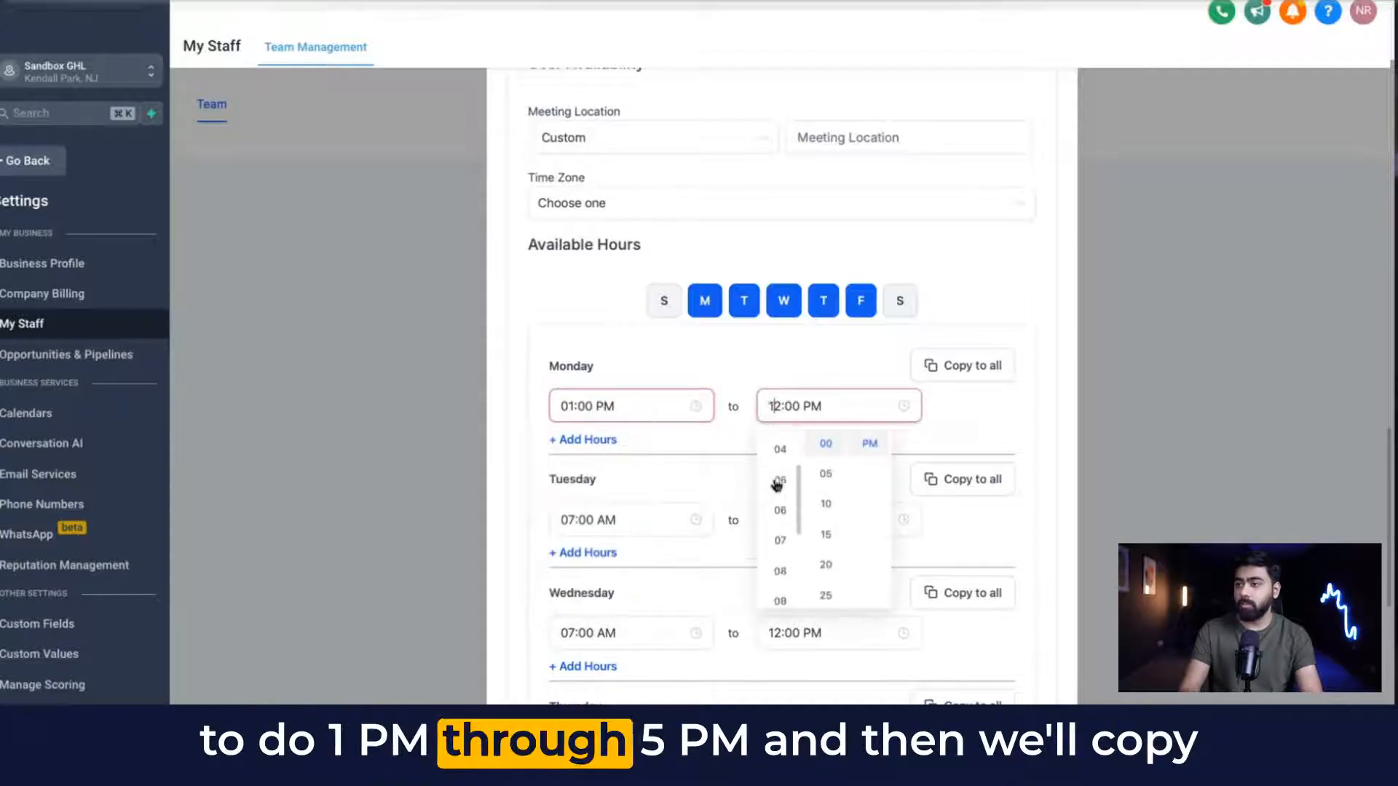
pyautogui.click(780, 482)
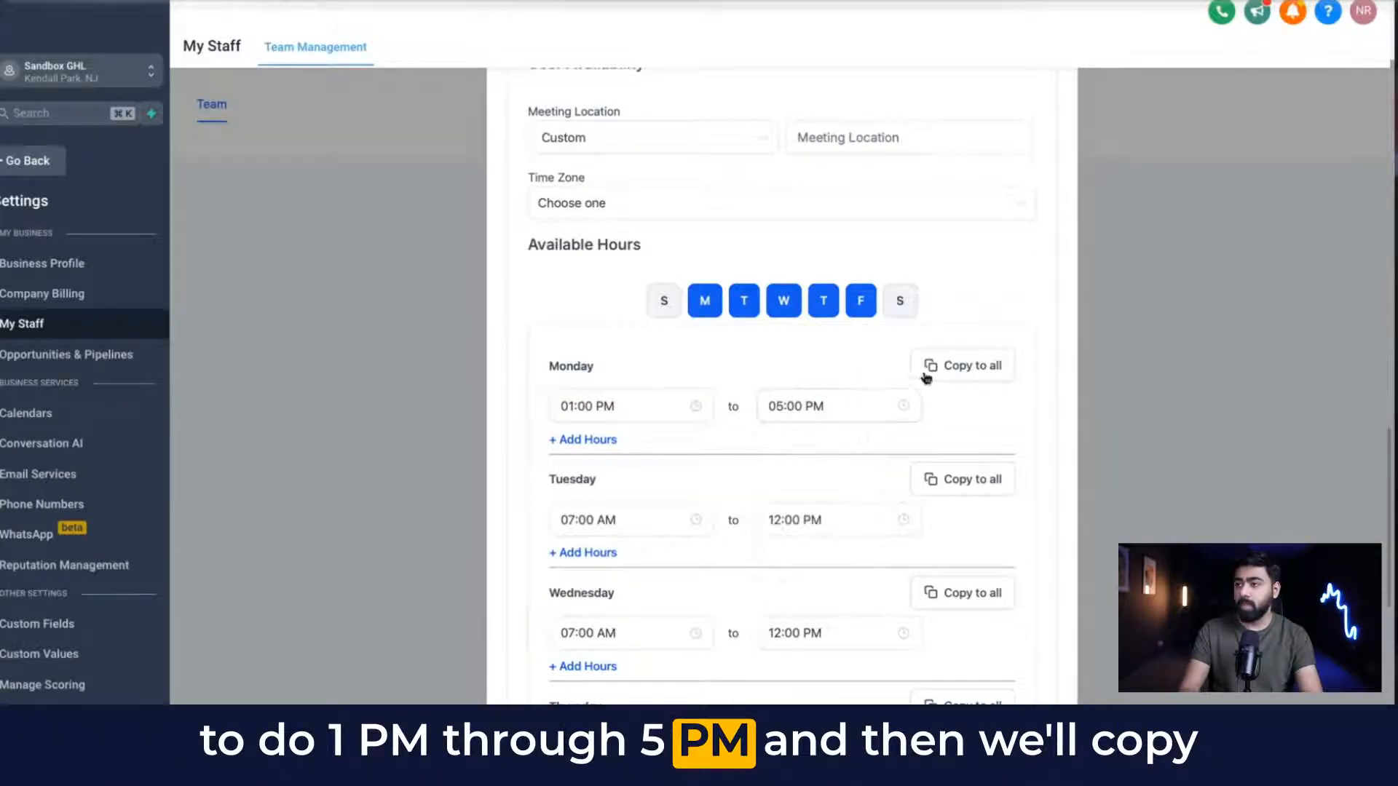
pyautogui.scroll(-5, 749, 393)
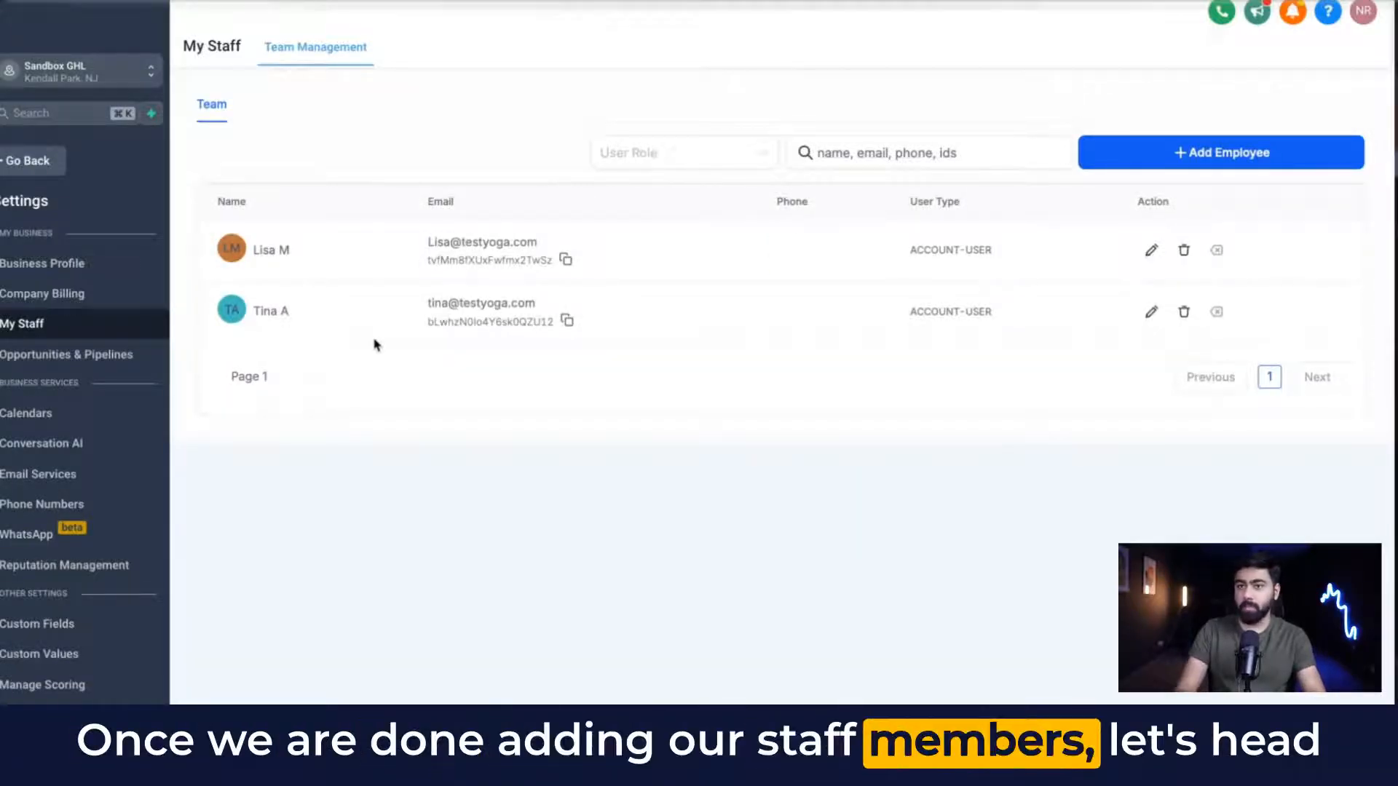
# Go to the rooms in the calendar settings and start a new room named "Studio Room1".
pyautogui.click(48, 413)
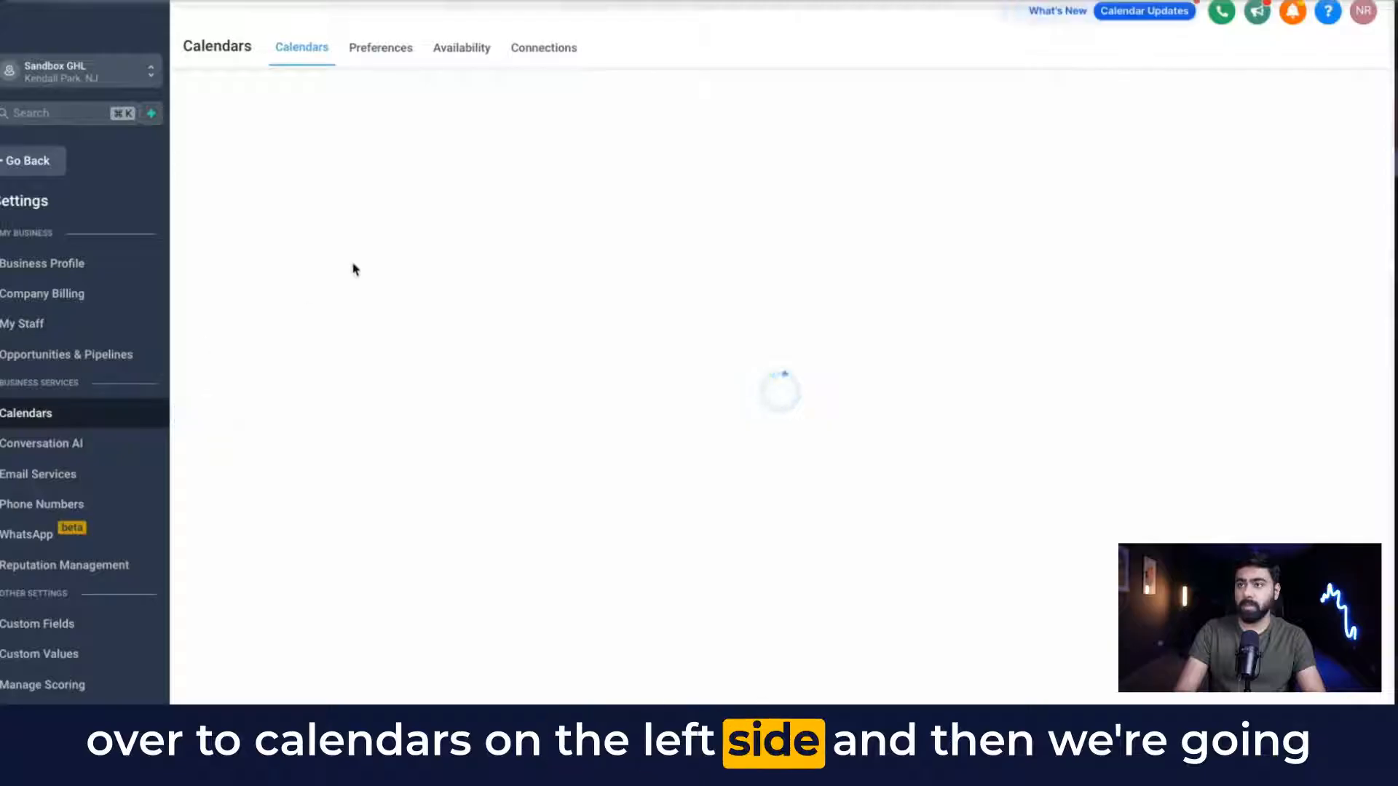
pyautogui.click(587, 204)
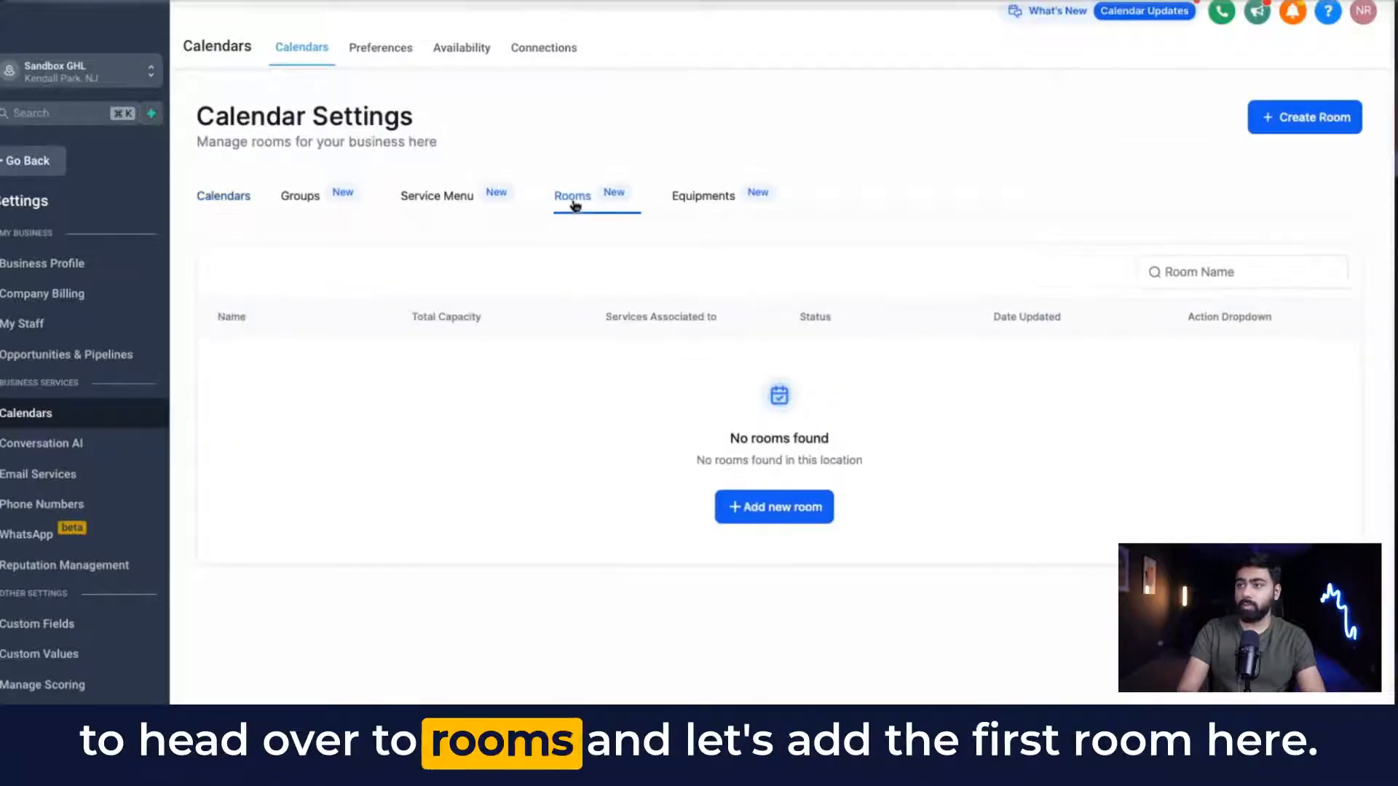
pyautogui.click(773, 508)
pyautogui.write('St')
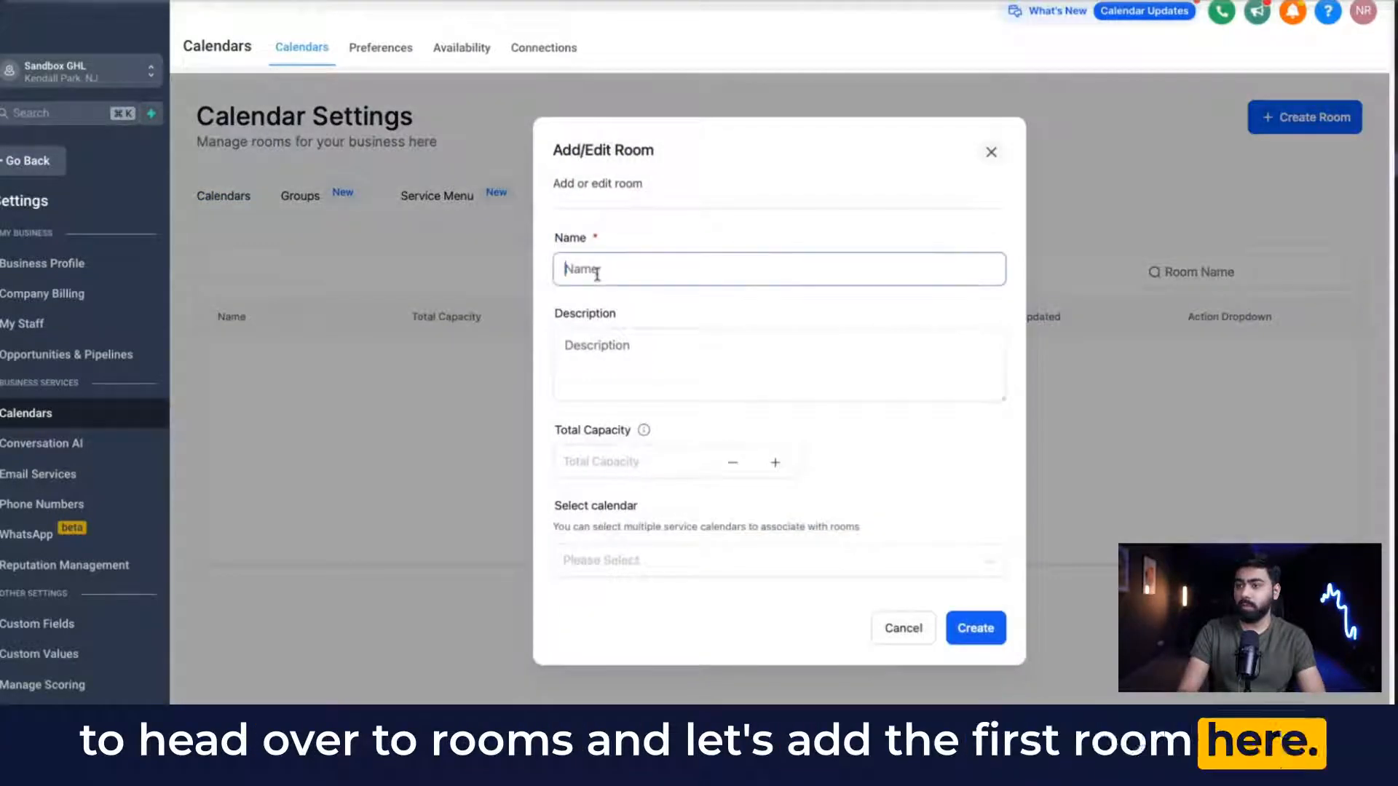
pyautogui.write('udio Room1')
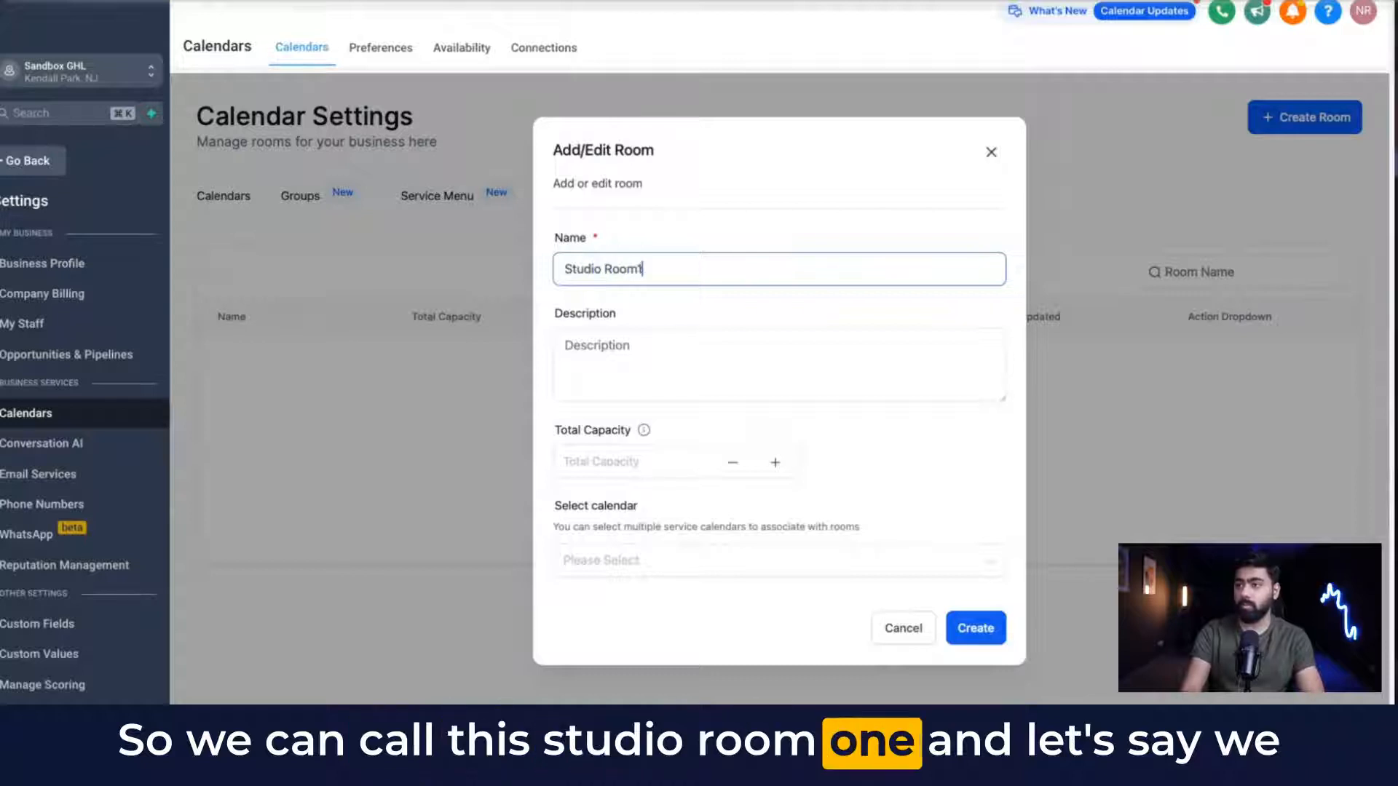
# Give the room the description "For Yoga Classes" and a total capacity of 25, and create it.
pyautogui.click(606, 347)
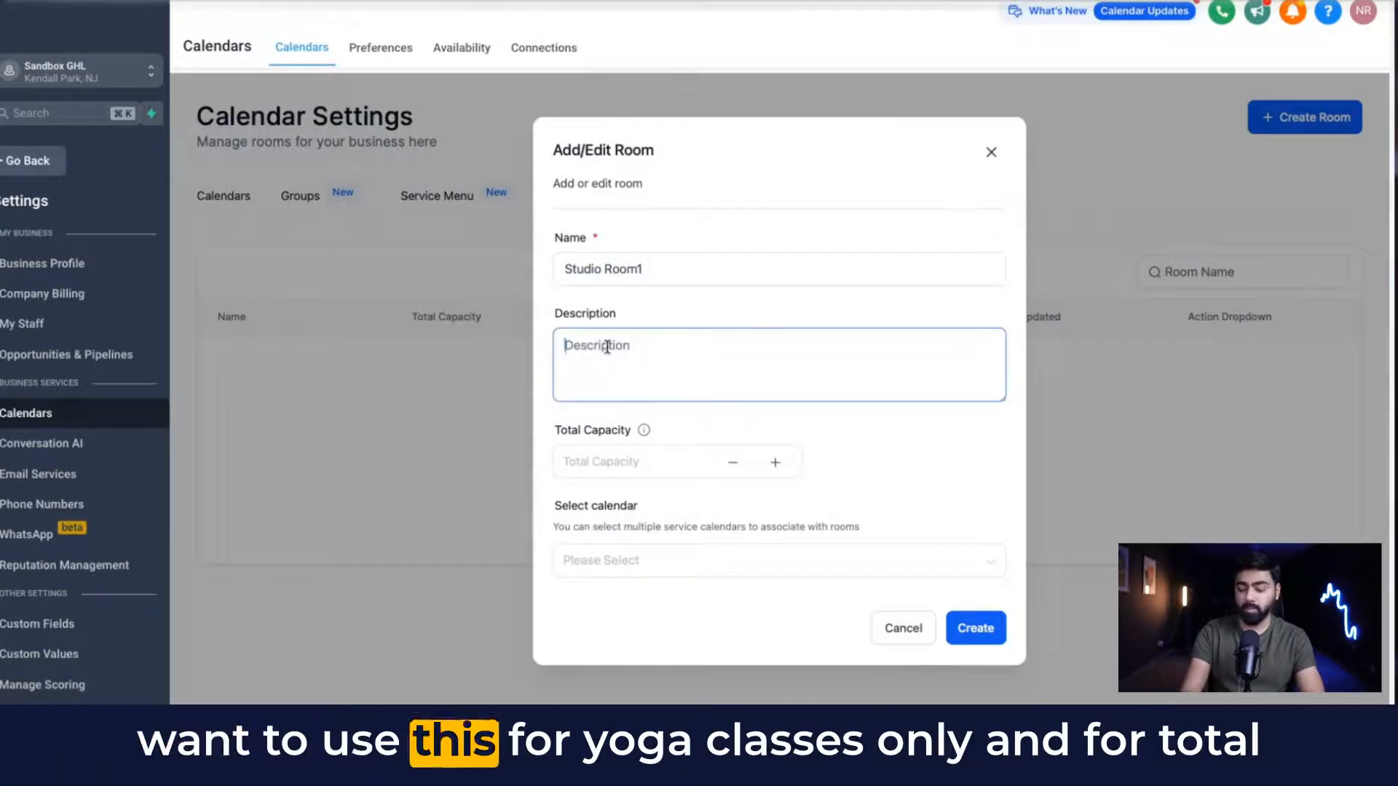
pyautogui.write('For Yoga Clas')
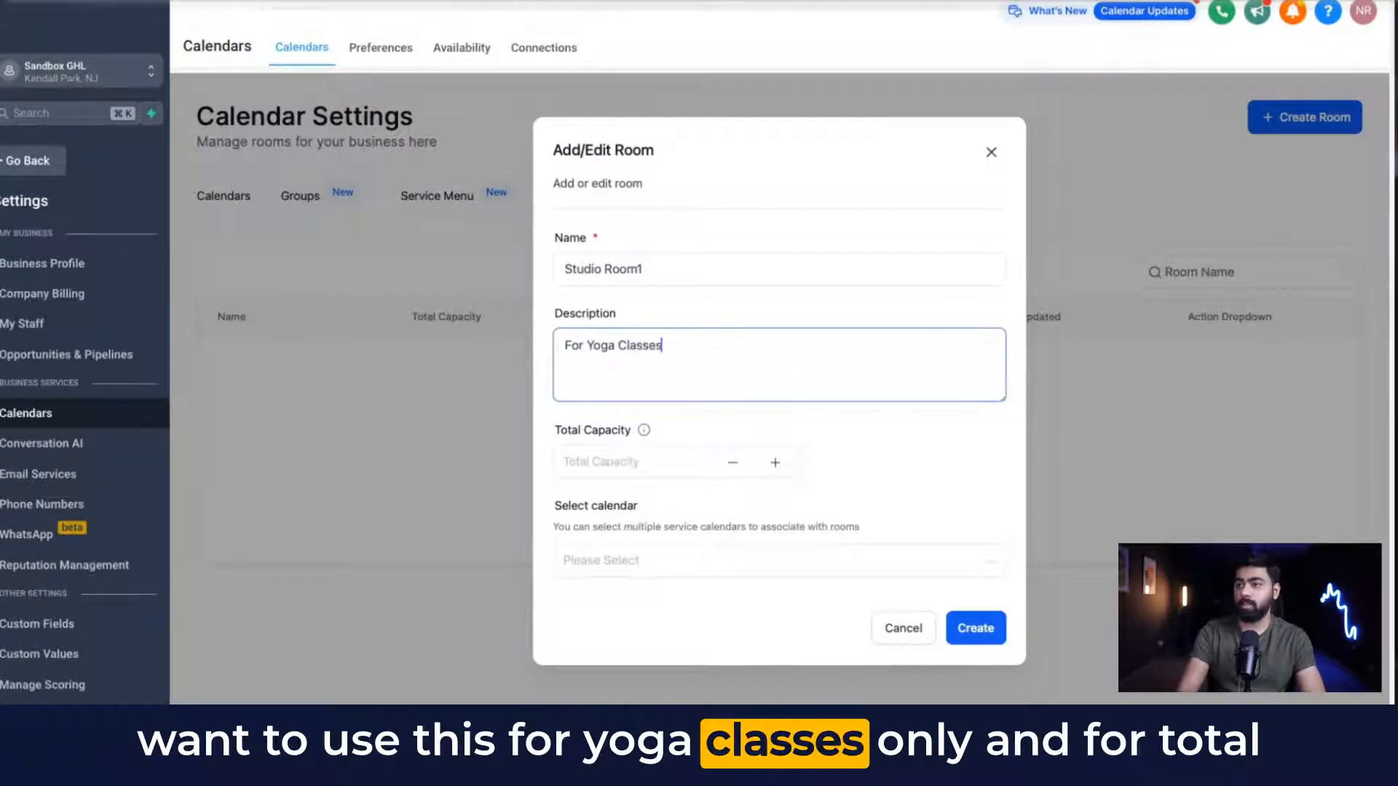
pyautogui.write('ses')
pyautogui.click(603, 464)
pyautogui.write('25')
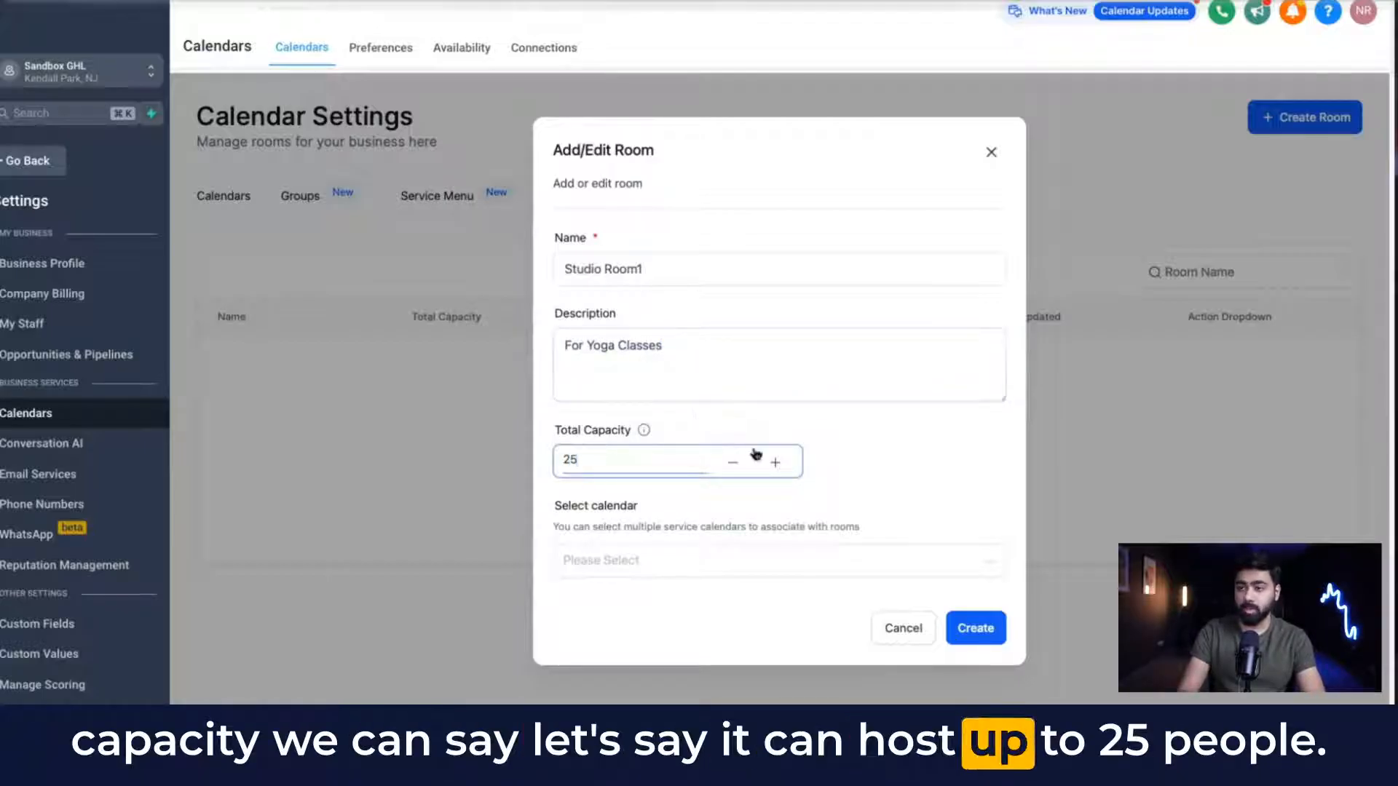
pyautogui.click(975, 627)
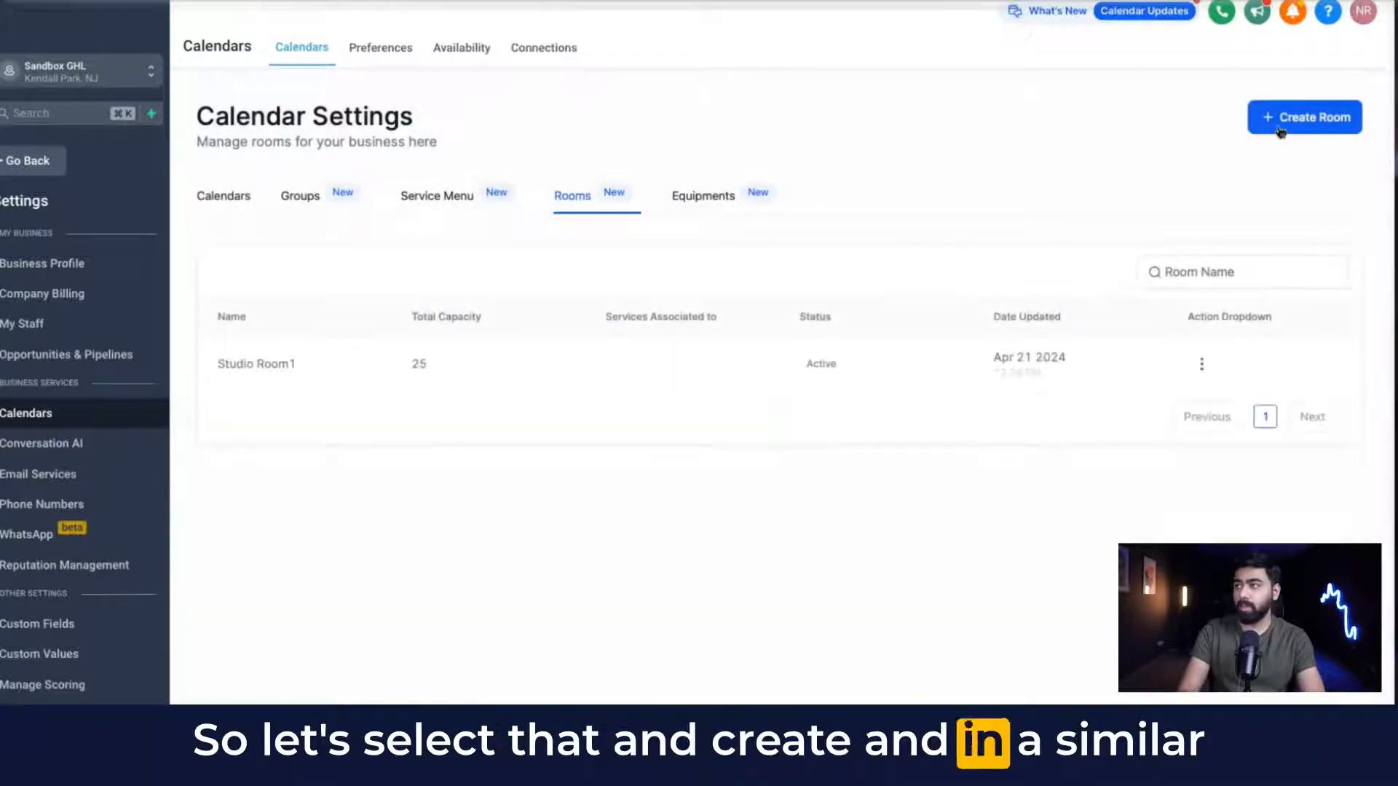
# Start a second room named "Studio Room2".
pyautogui.click(1283, 130)
pyautogui.click(708, 269)
pyautogui.write('Studi')
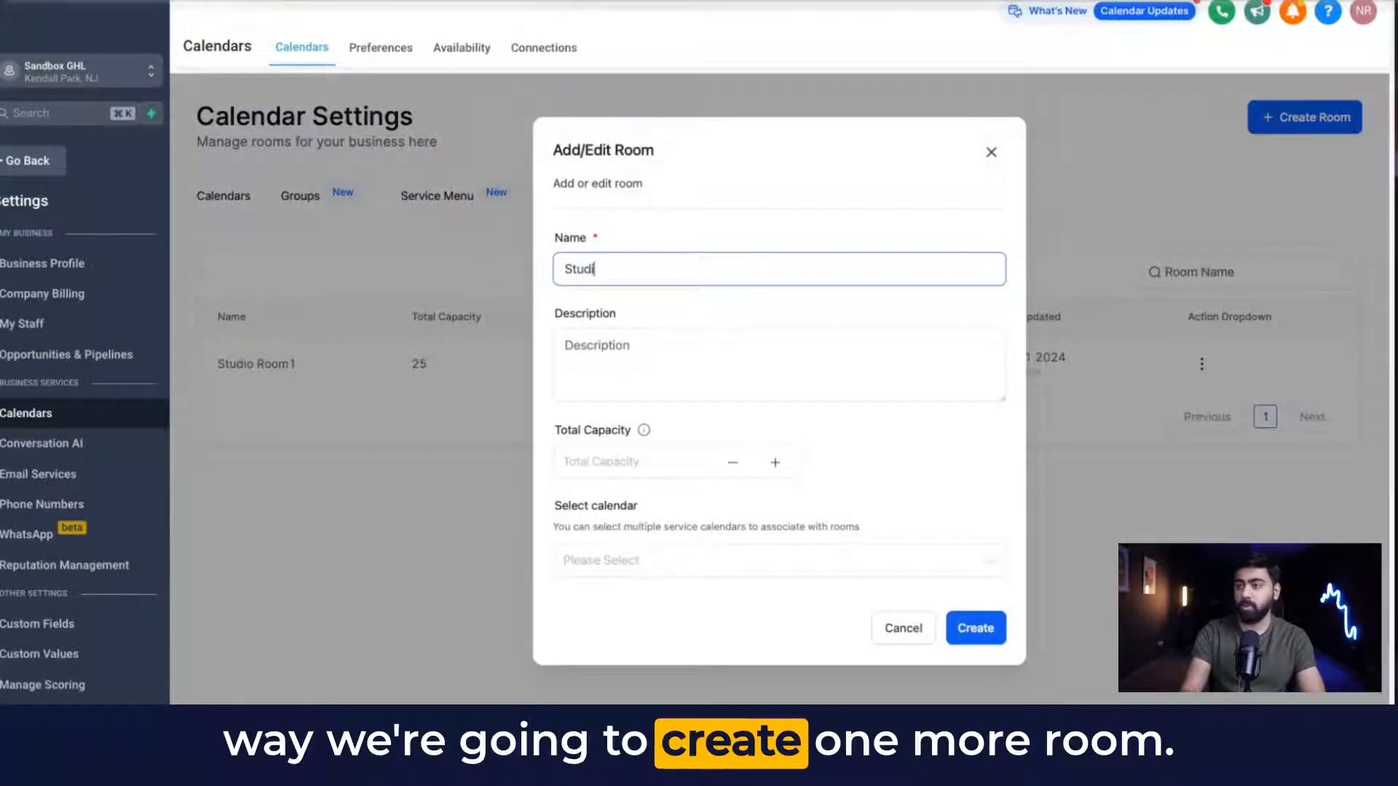
pyautogui.write('o Room2')
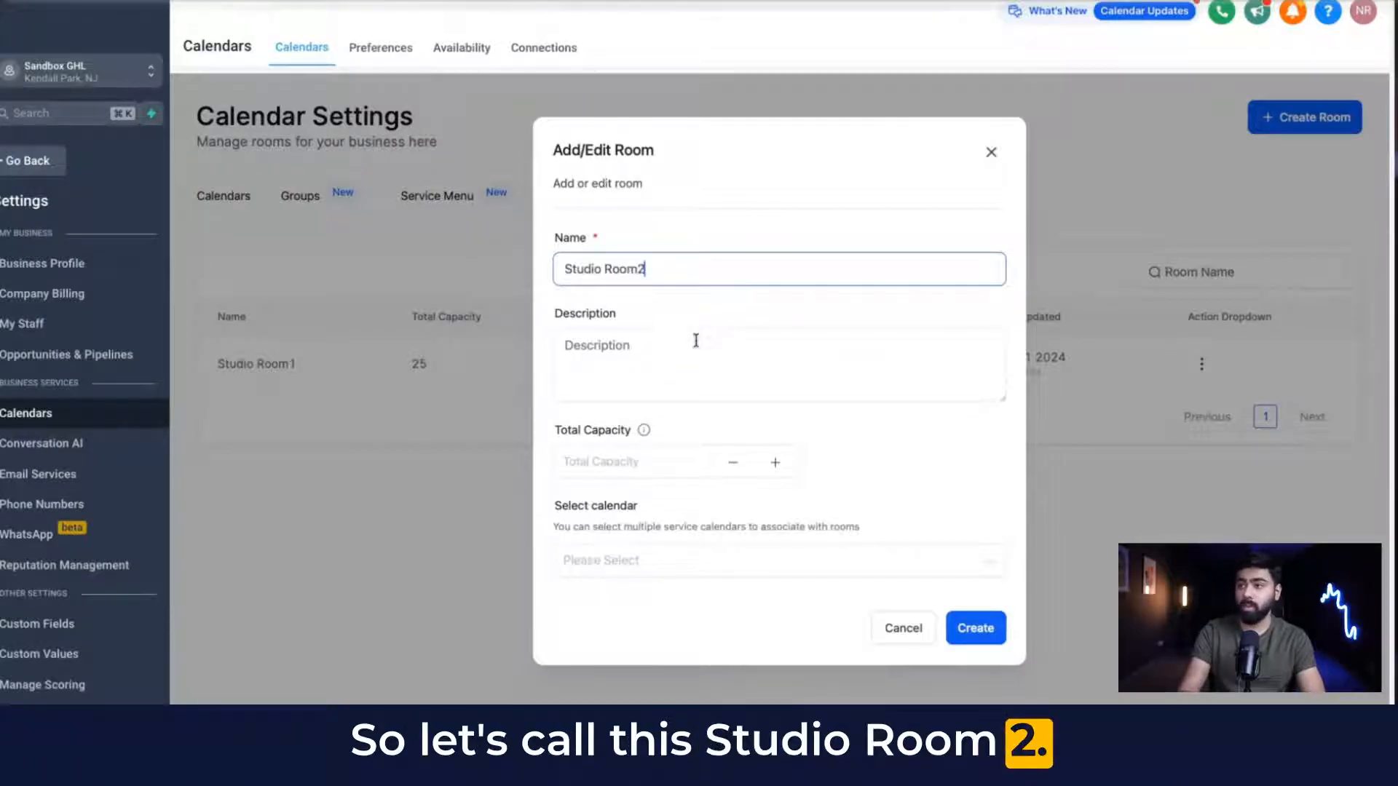
# Give the second room the description "Singing Bowl/ Sound Bath" and a total capacity of 20, and create it.
pyautogui.click(696, 341)
pyautogui.write('Sing')
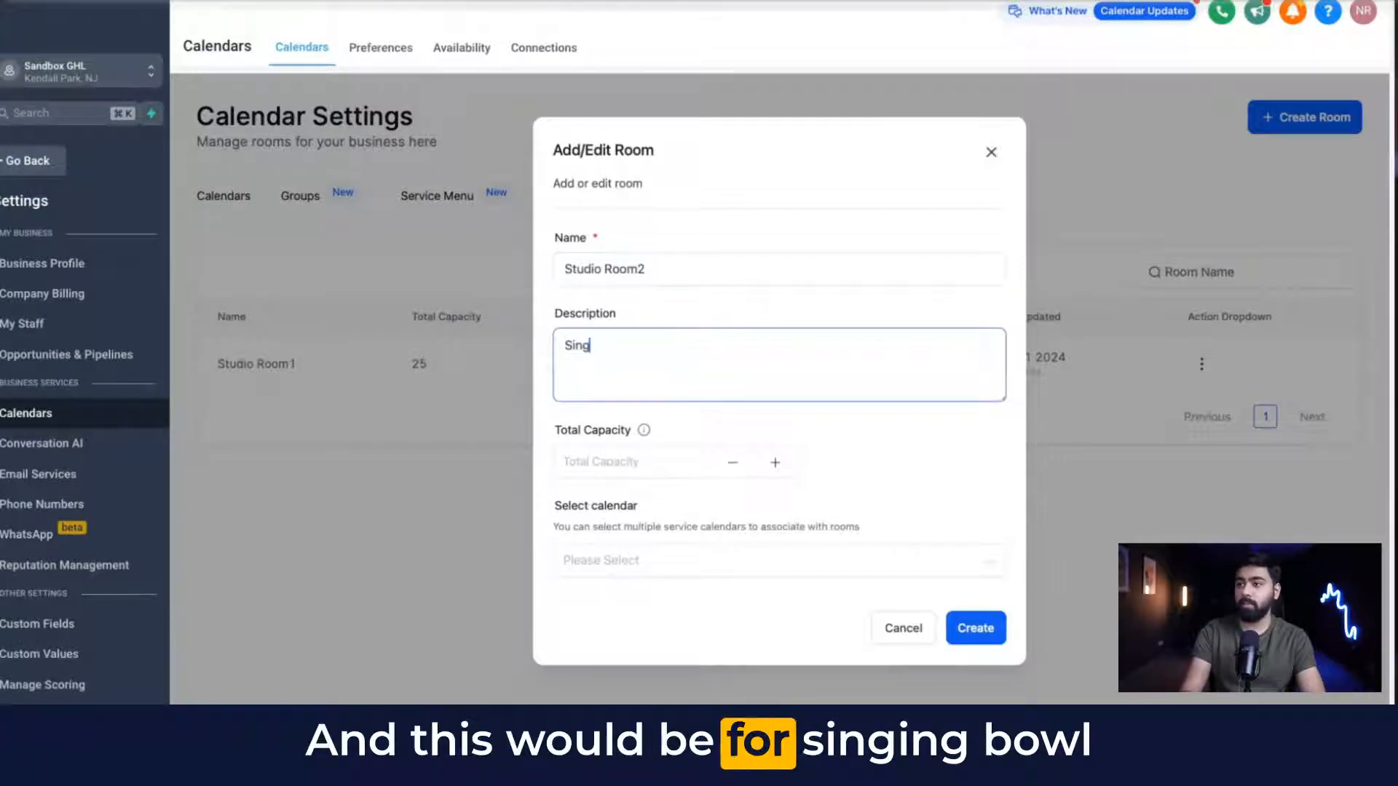
pyautogui.write('ing Bowl/')
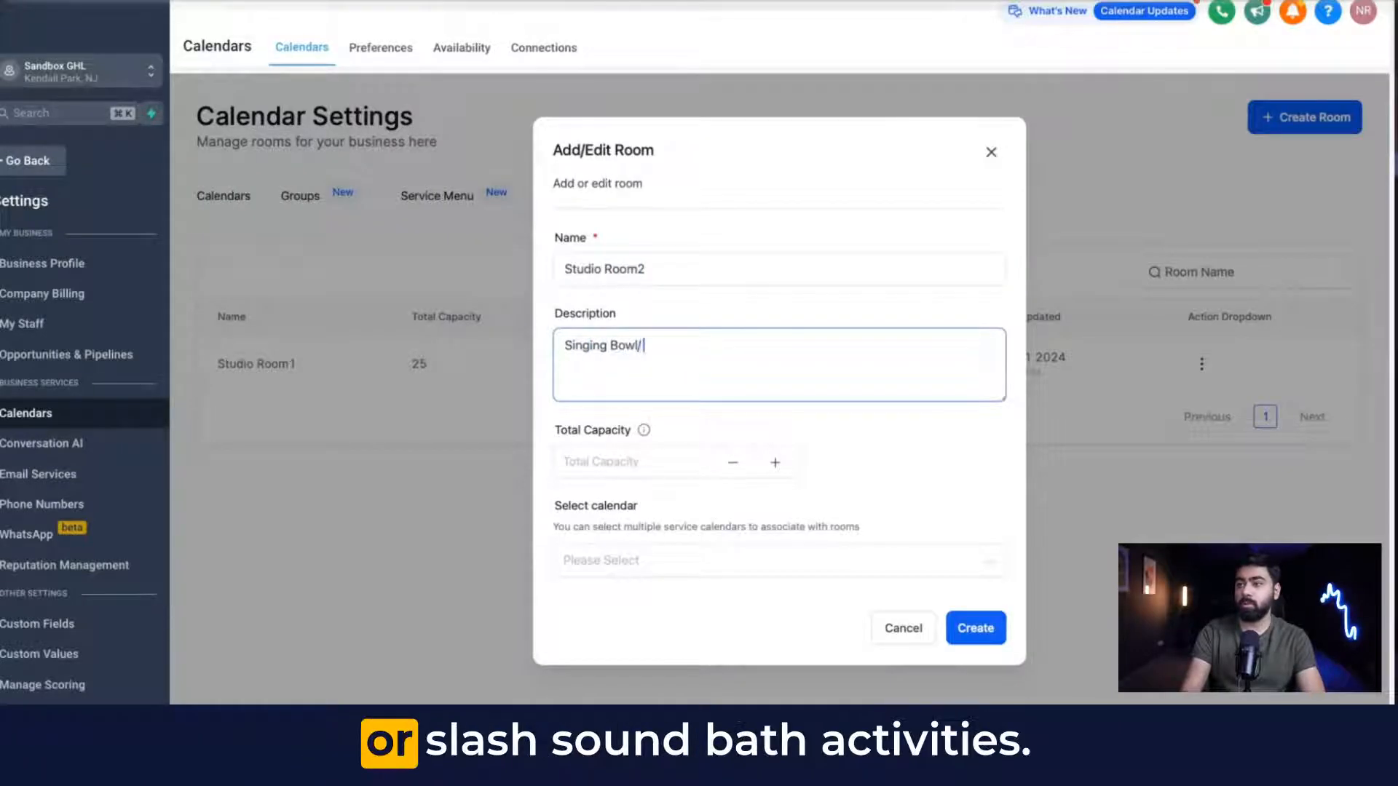
pyautogui.write(' Sound Bath')
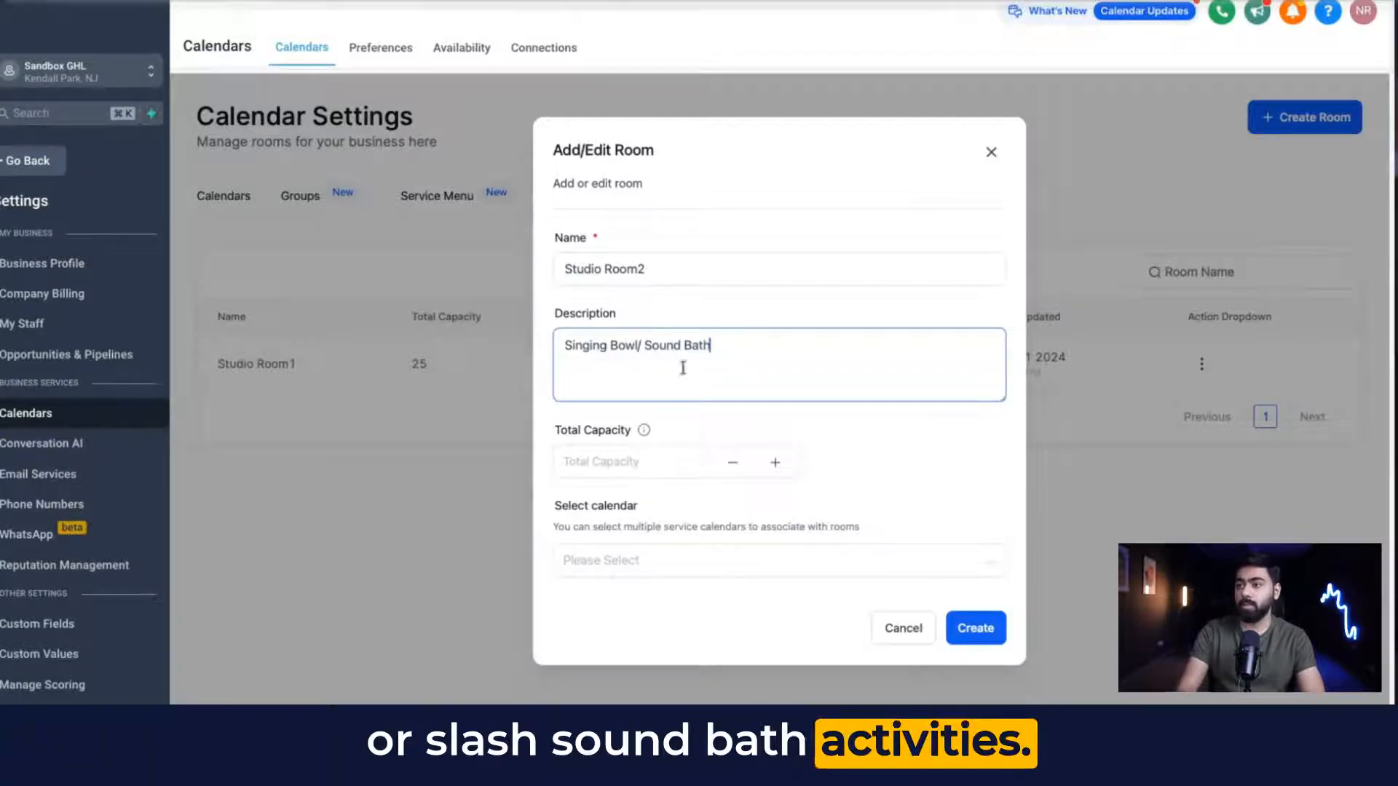
pyautogui.click(650, 456)
pyautogui.write('20')
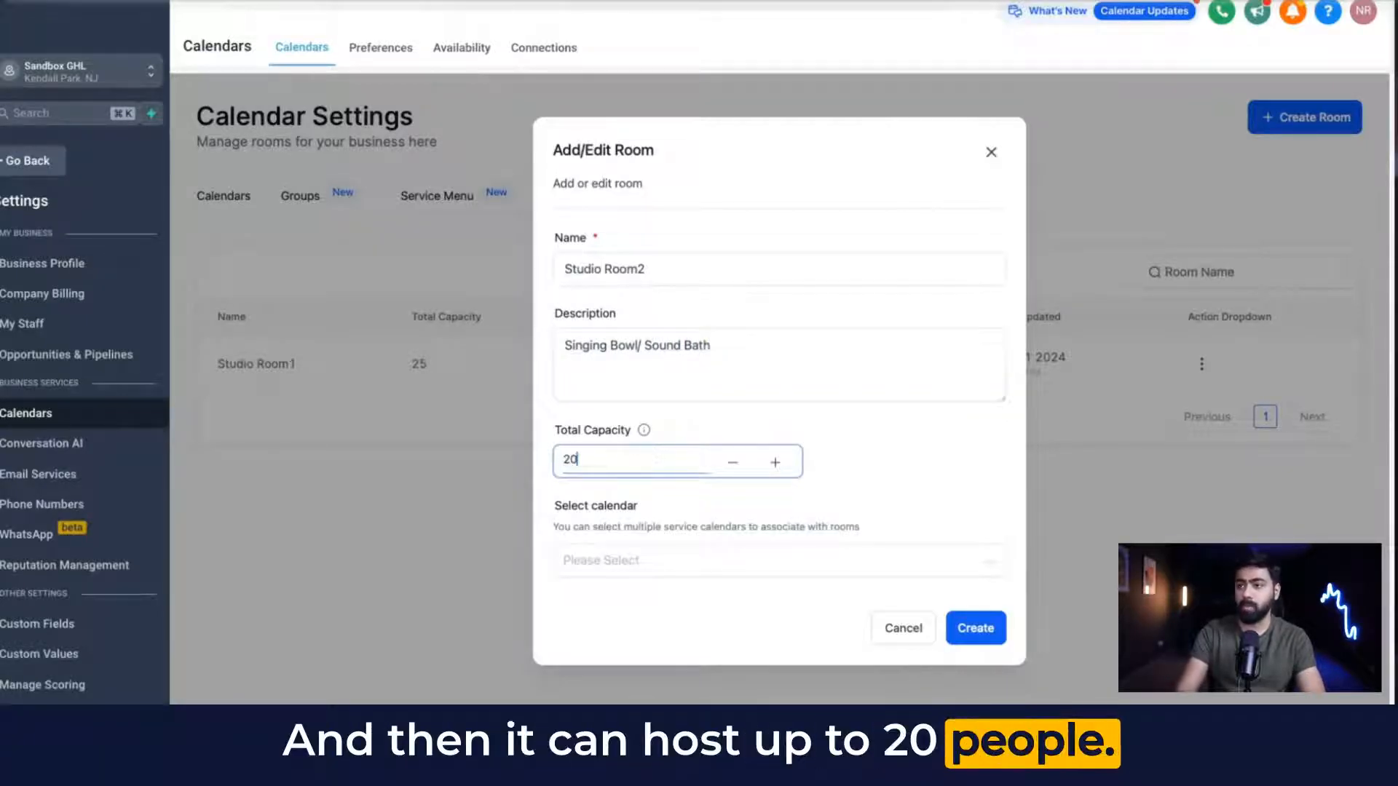
pyautogui.click(976, 627)
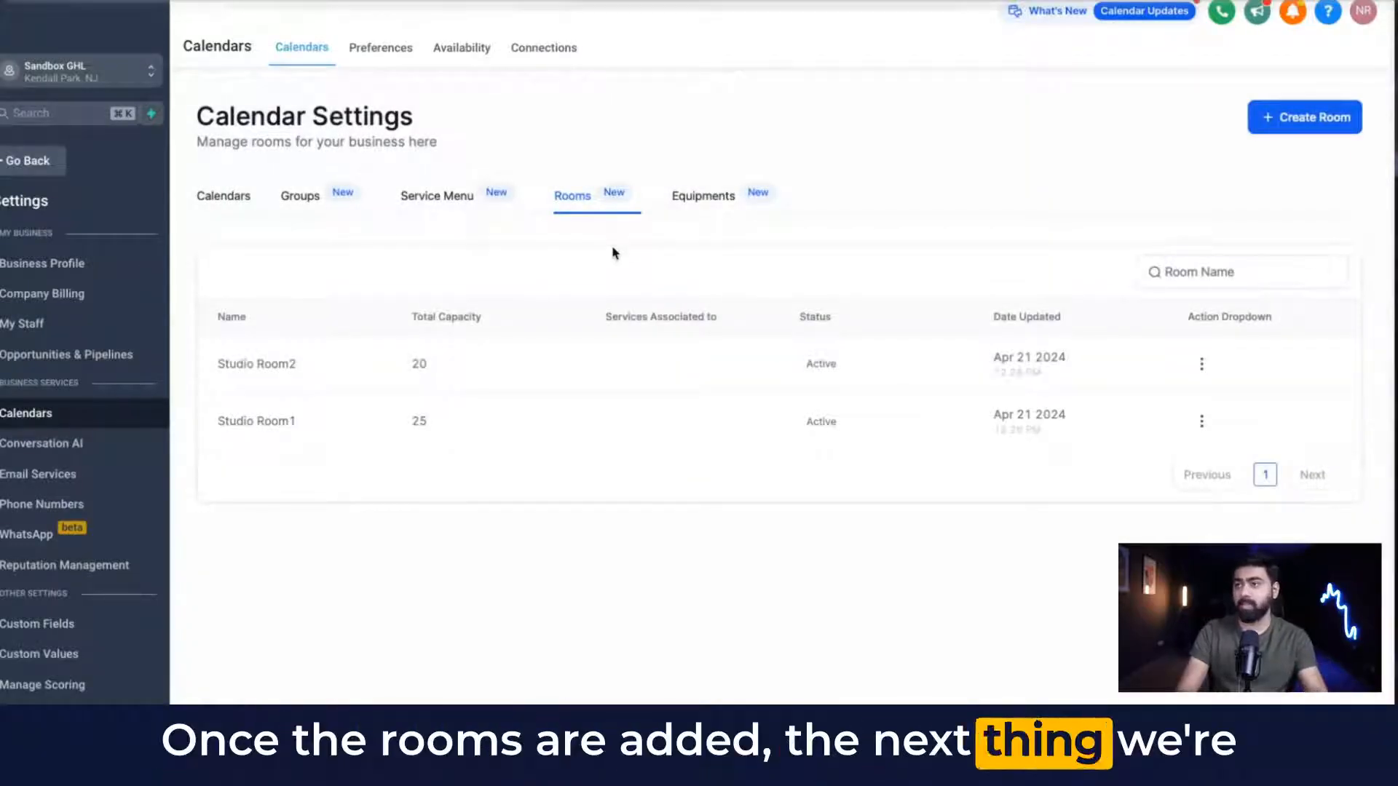
# In the calendar settings' equipment list, create "Floor Mat" with description "Yoga Classes", total quantity 15 and out-of-service quantity 2.
pyautogui.click(703, 209)
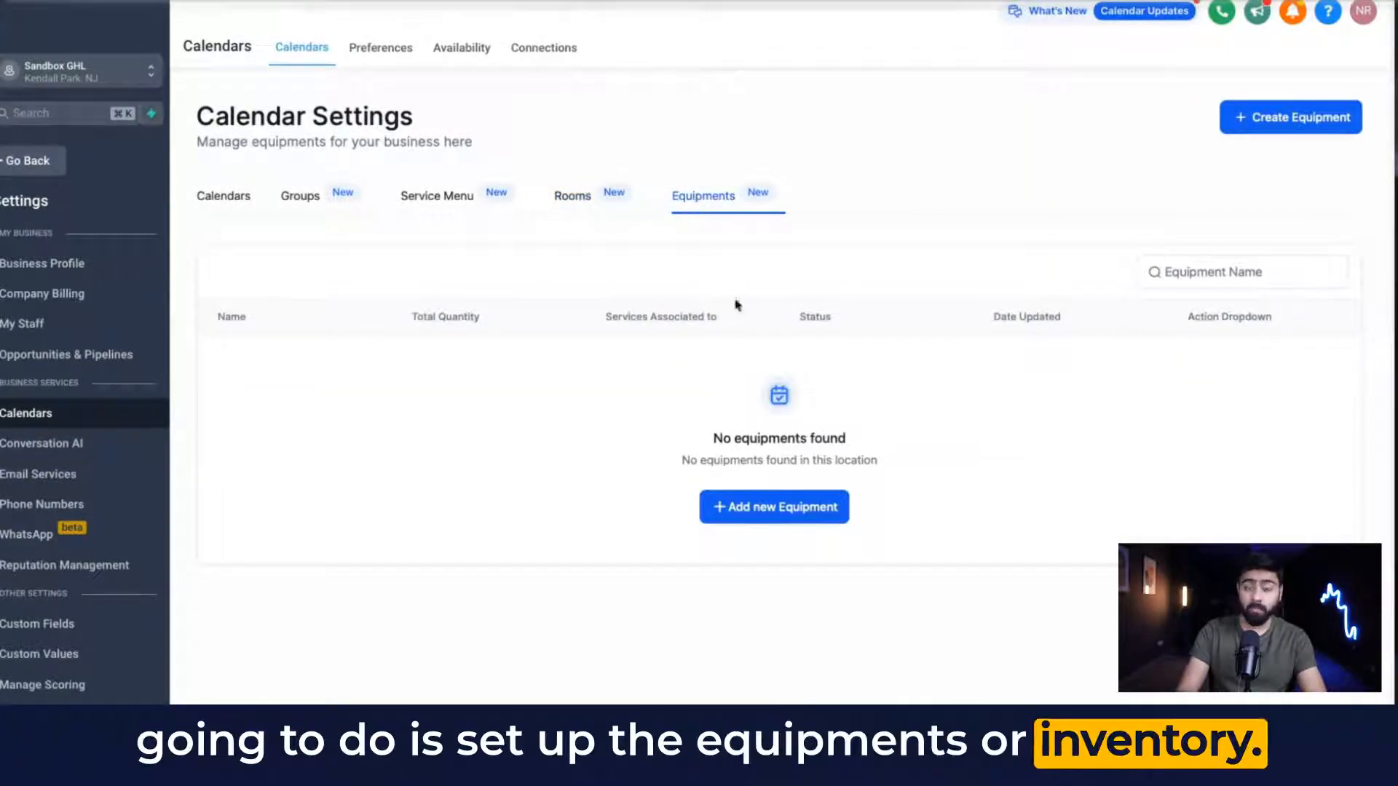
pyautogui.click(786, 509)
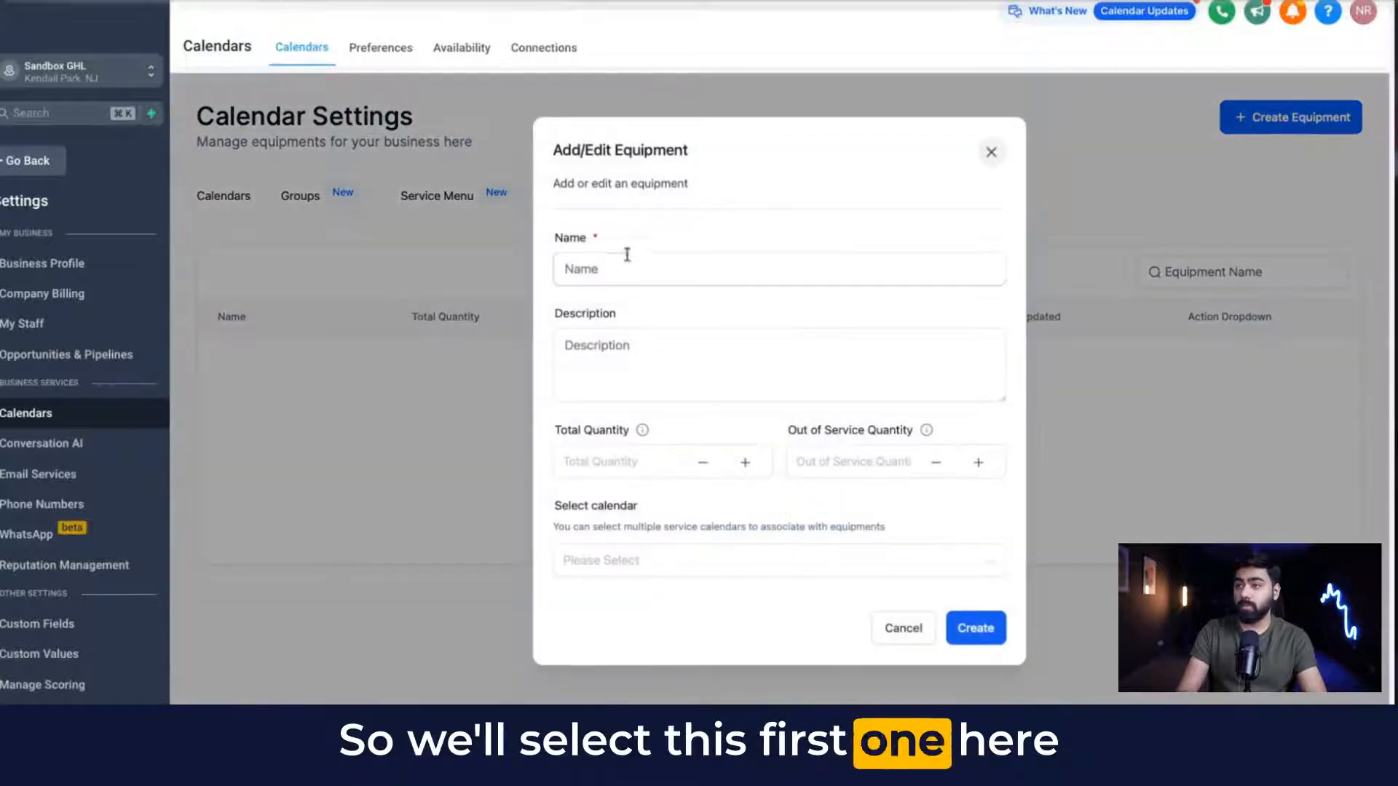
pyautogui.write('Floor Mat')
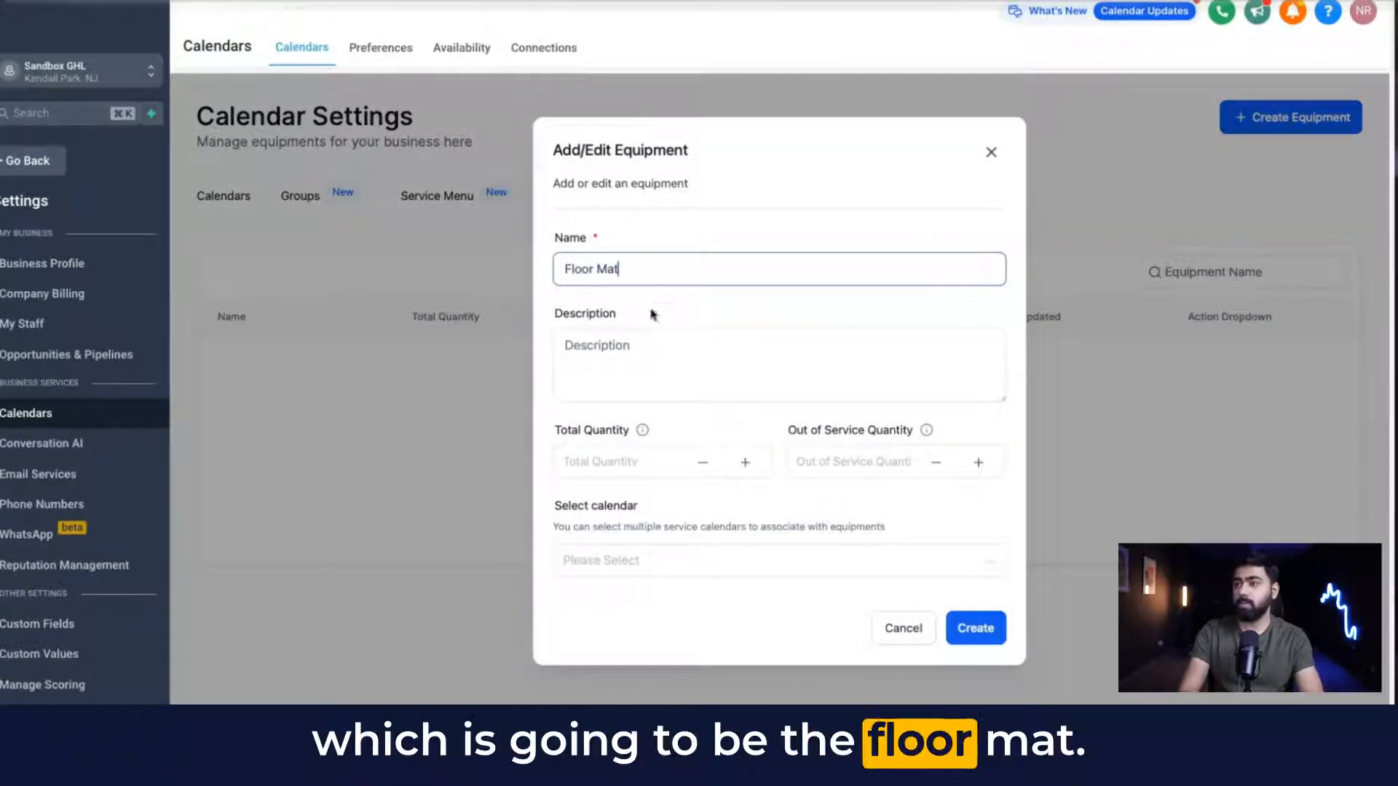
pyautogui.click(641, 343)
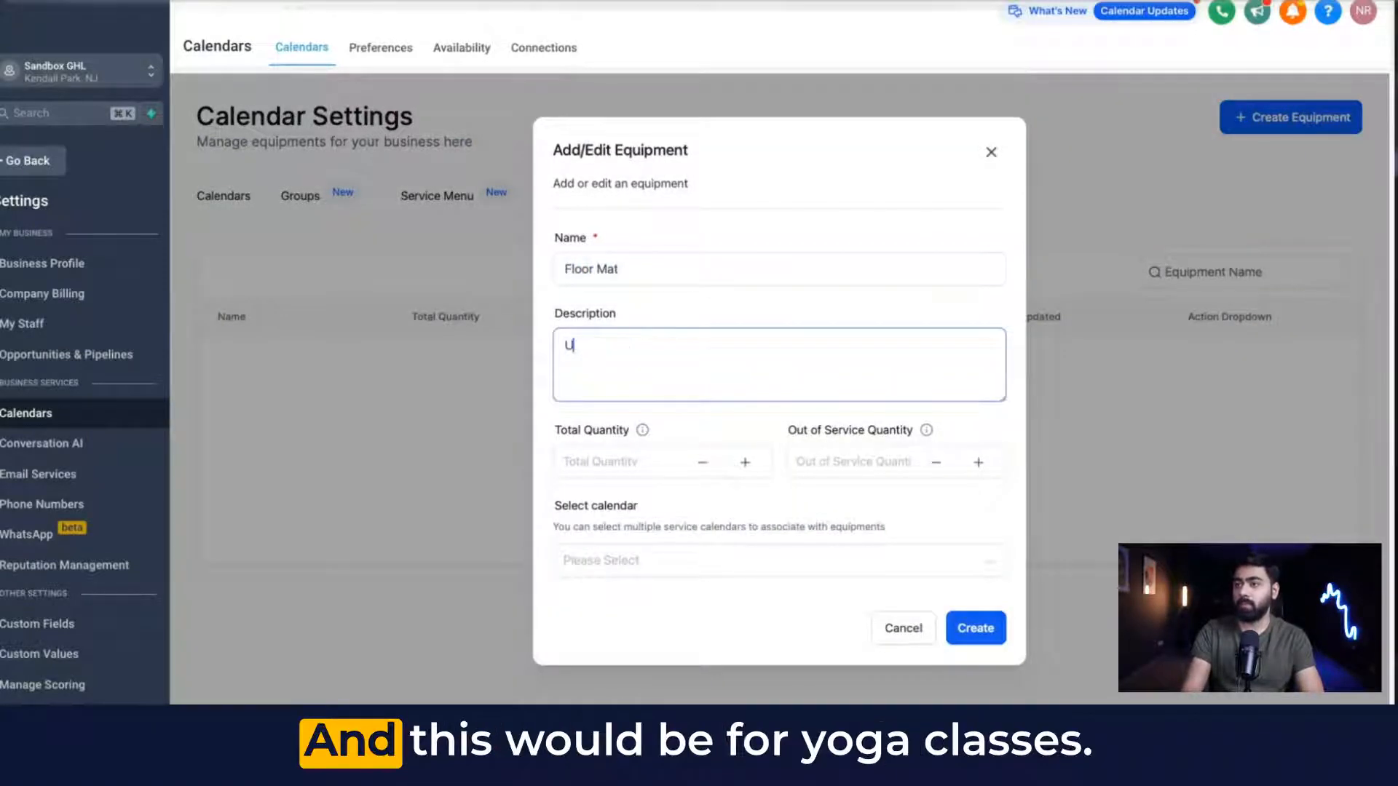
pyautogui.write('Yoga Classes')
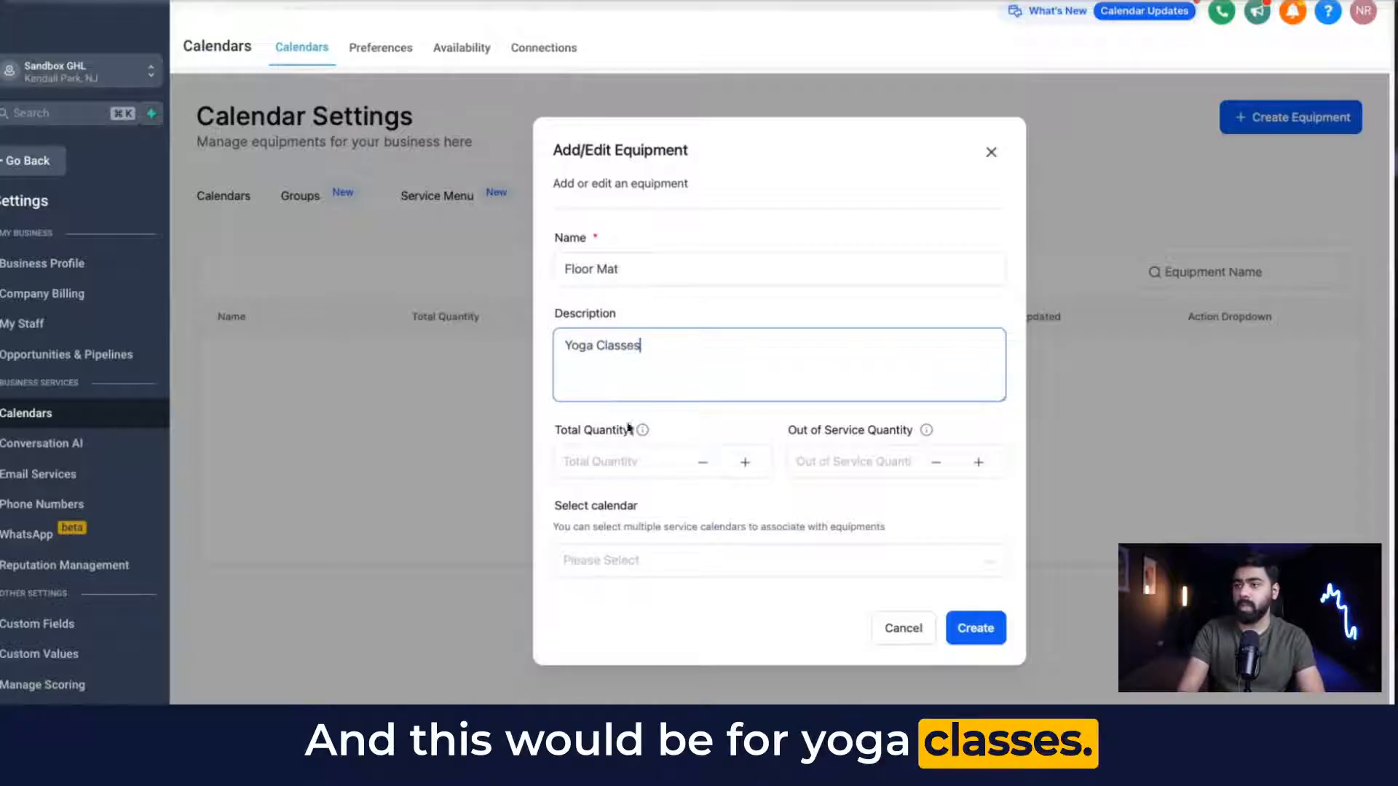
pyautogui.click(611, 462)
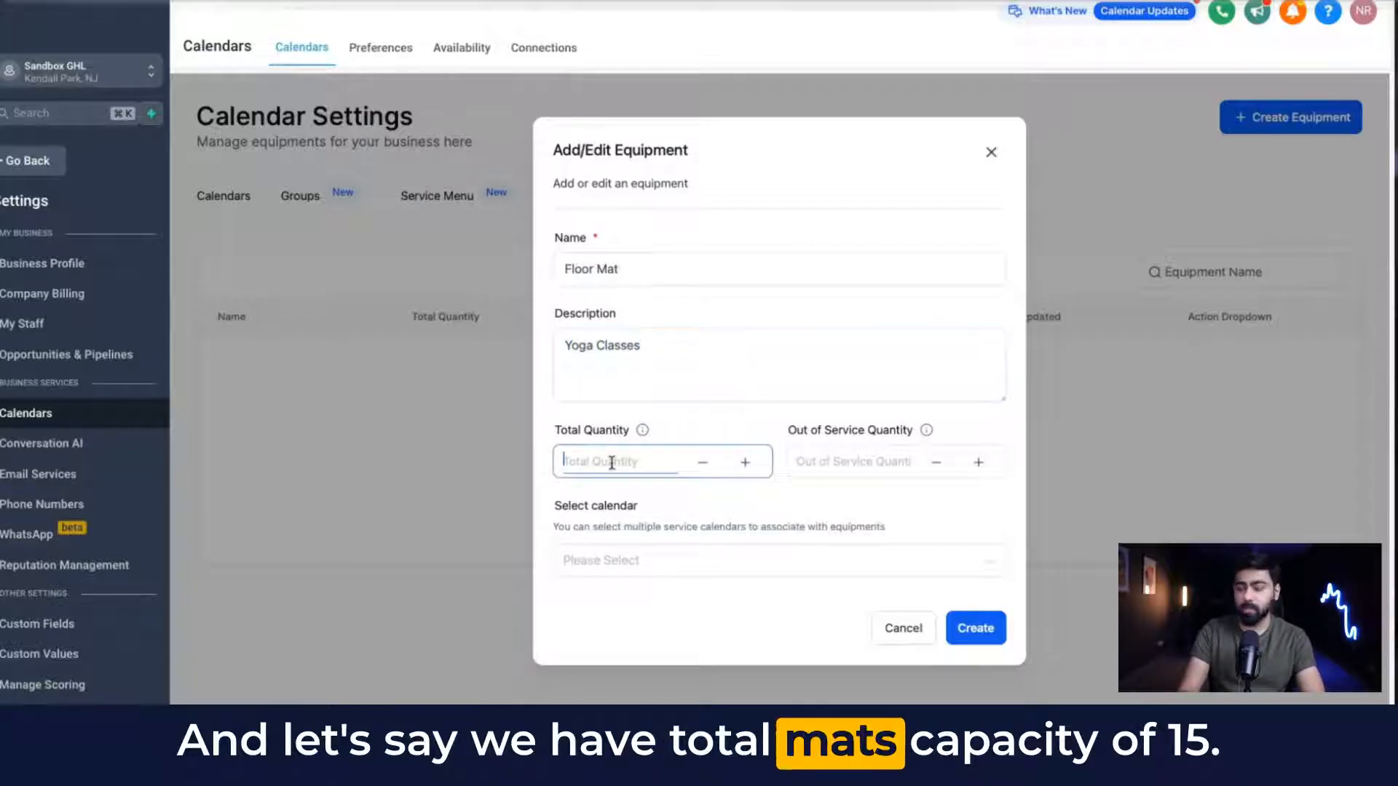
pyautogui.write('15')
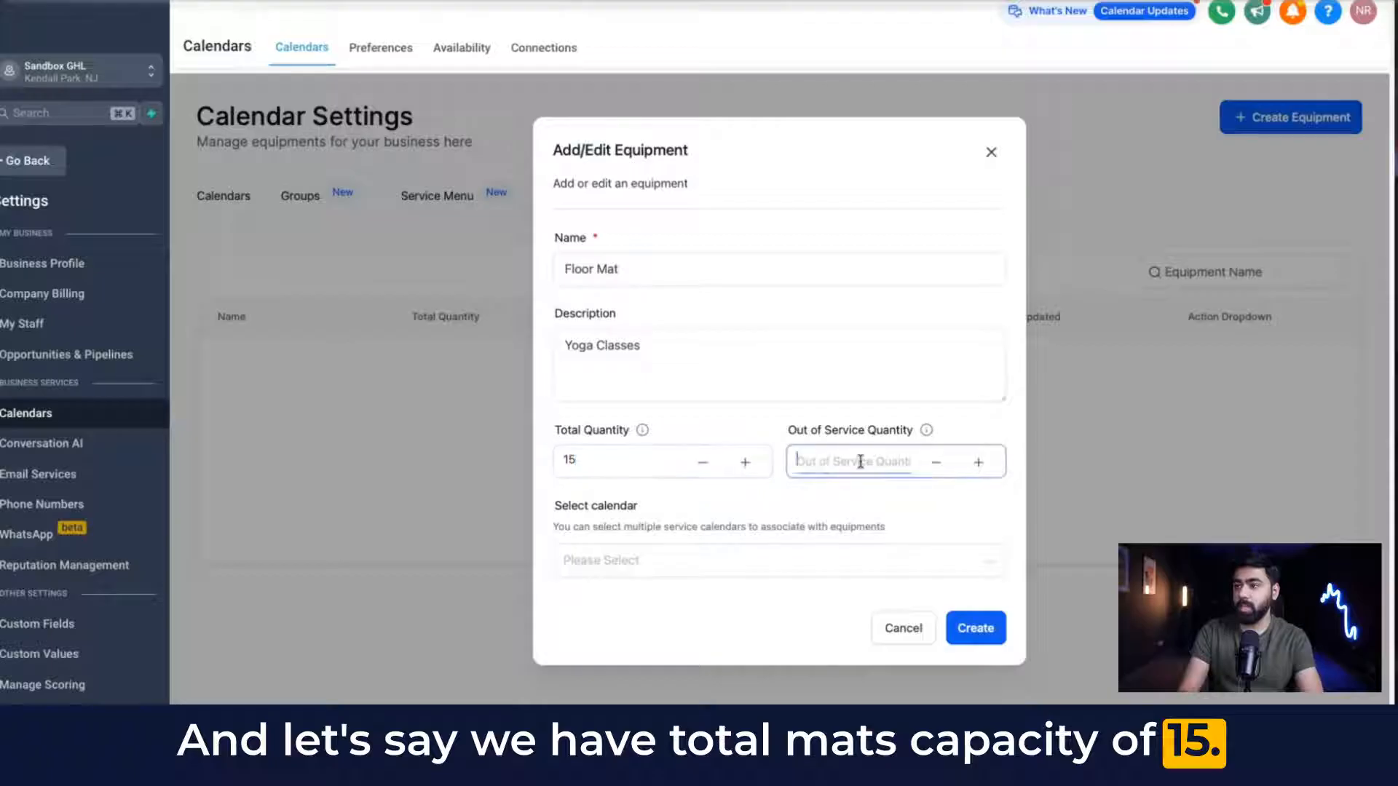
pyautogui.write('2')
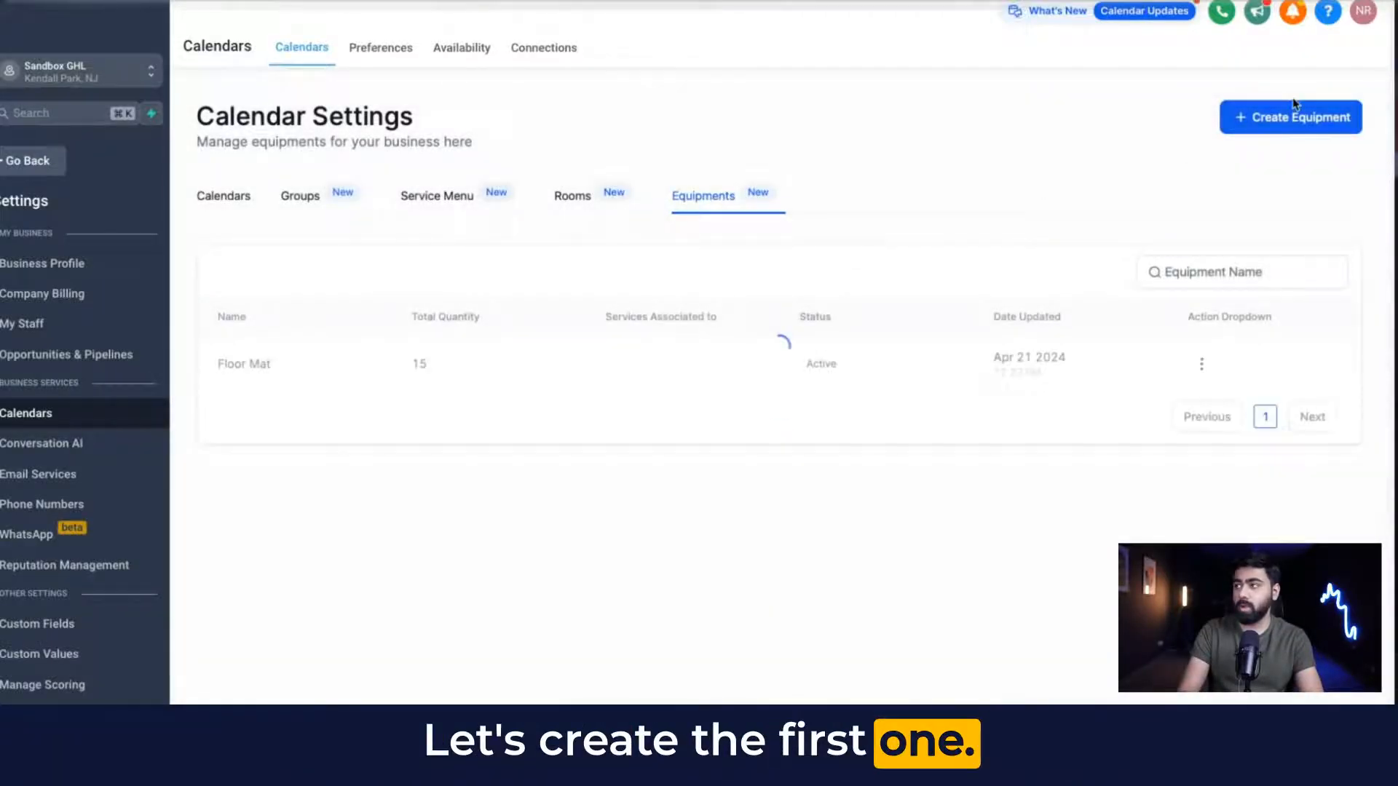
# Create a second equipment item "Singing Bowls" with description "For Sound Bath", total quantity 12 and out-of-service quantity 2.
pyautogui.click(1281, 120)
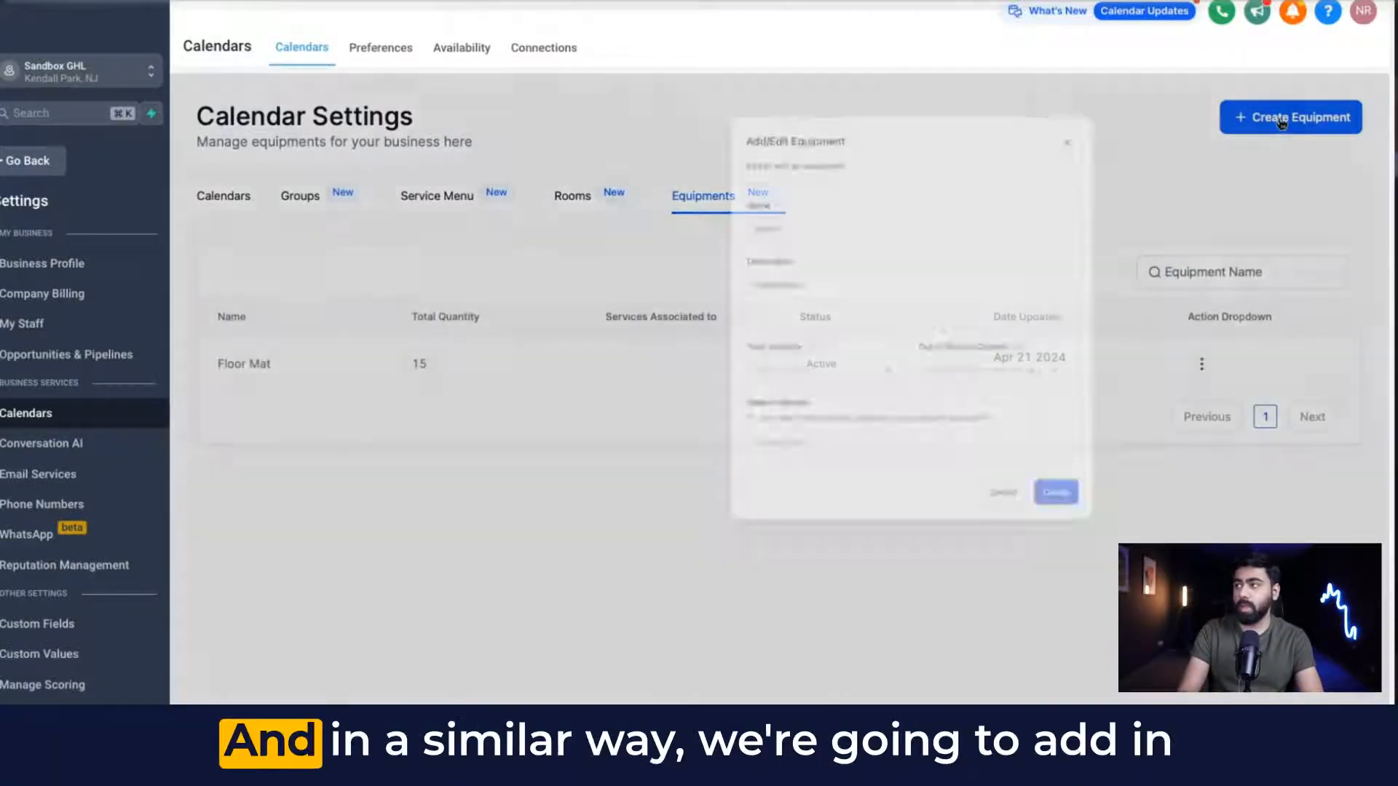
pyautogui.write('Sing')
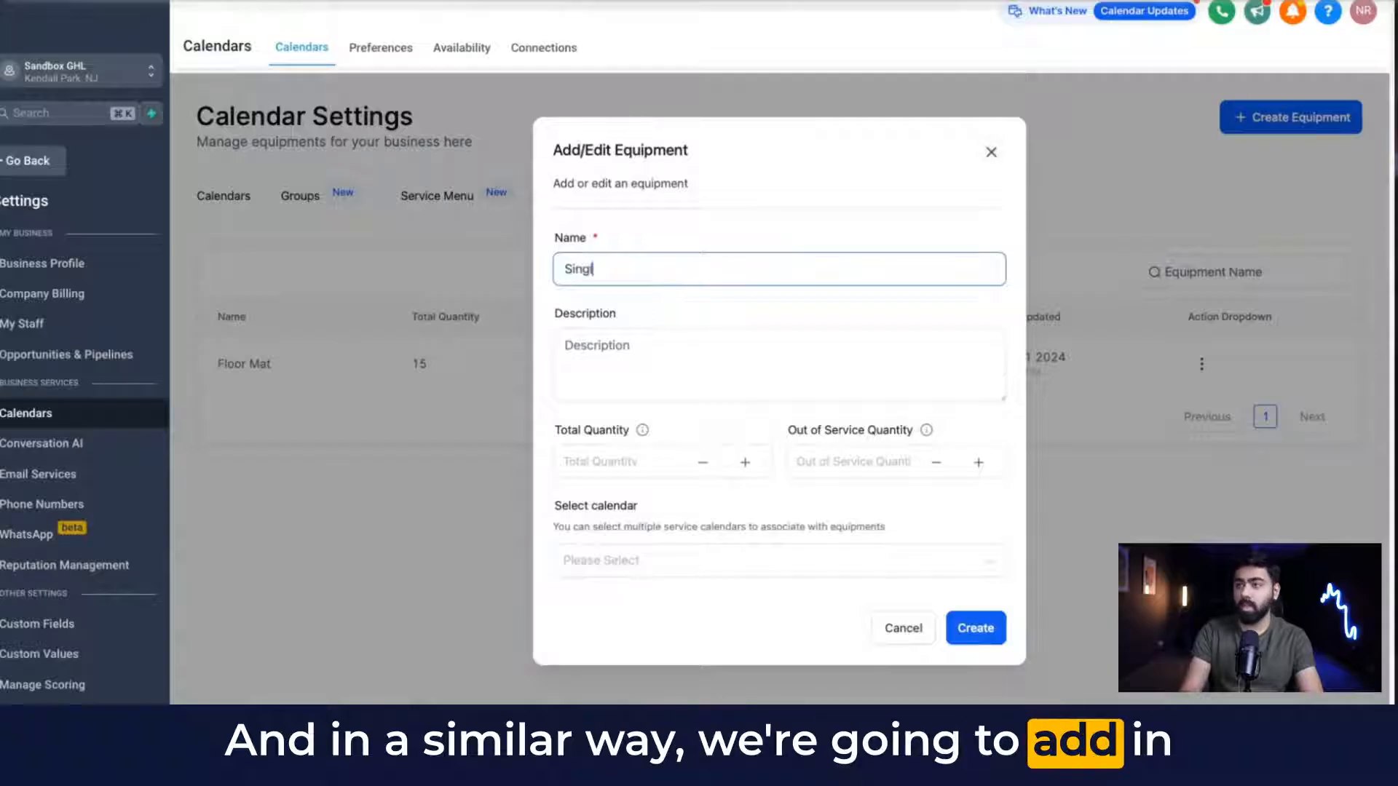
pyautogui.write('ing Bowls')
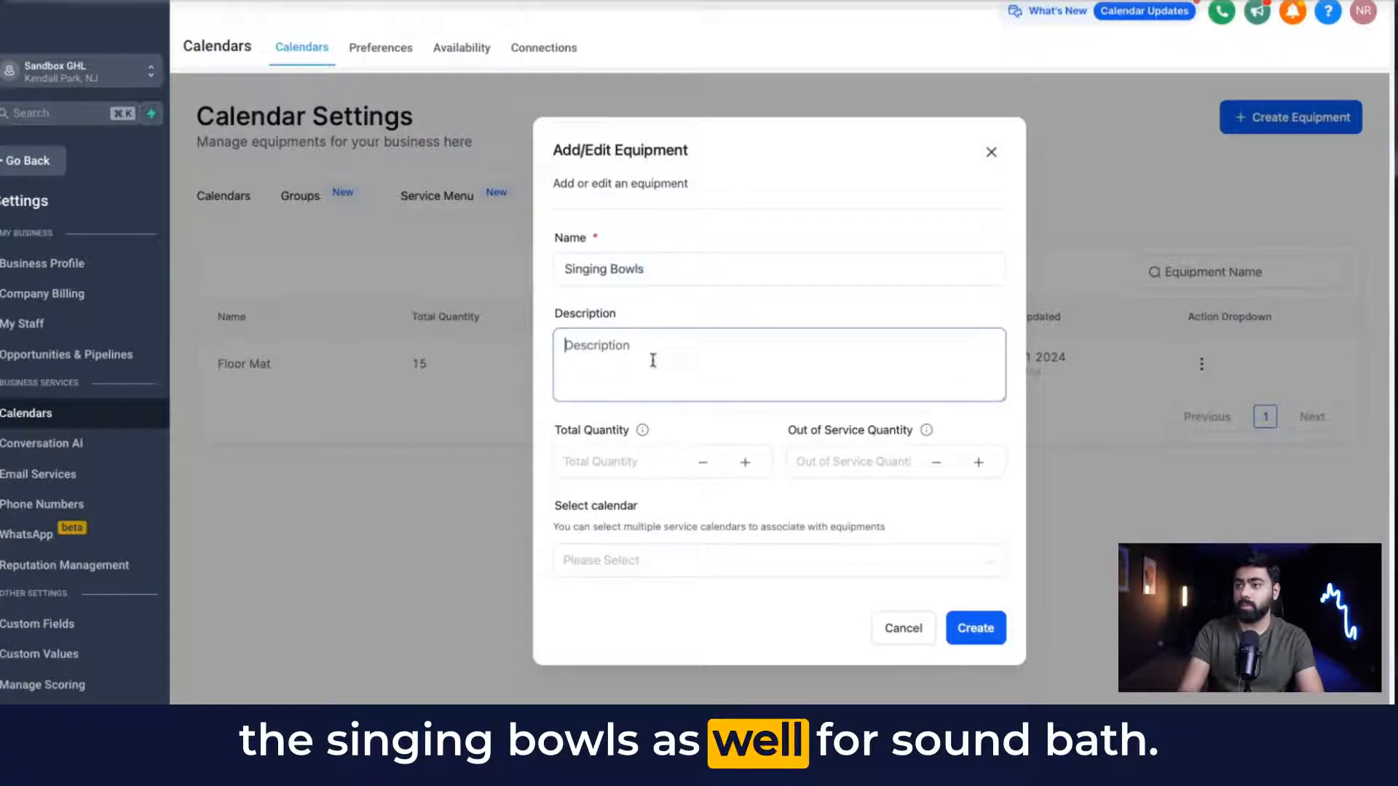
pyautogui.write('For Sound Ba')
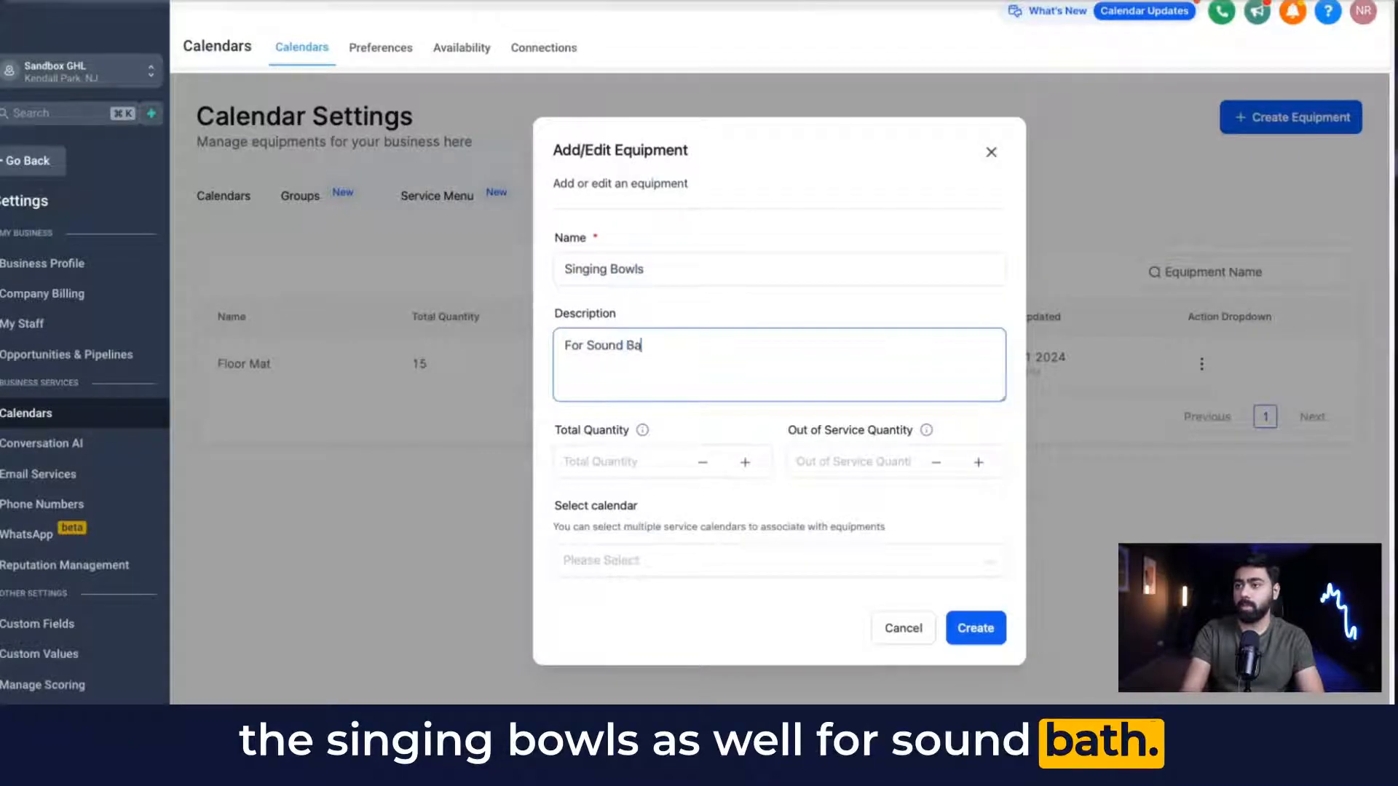
pyautogui.write('th')
pyautogui.click(614, 457)
pyautogui.write('12')
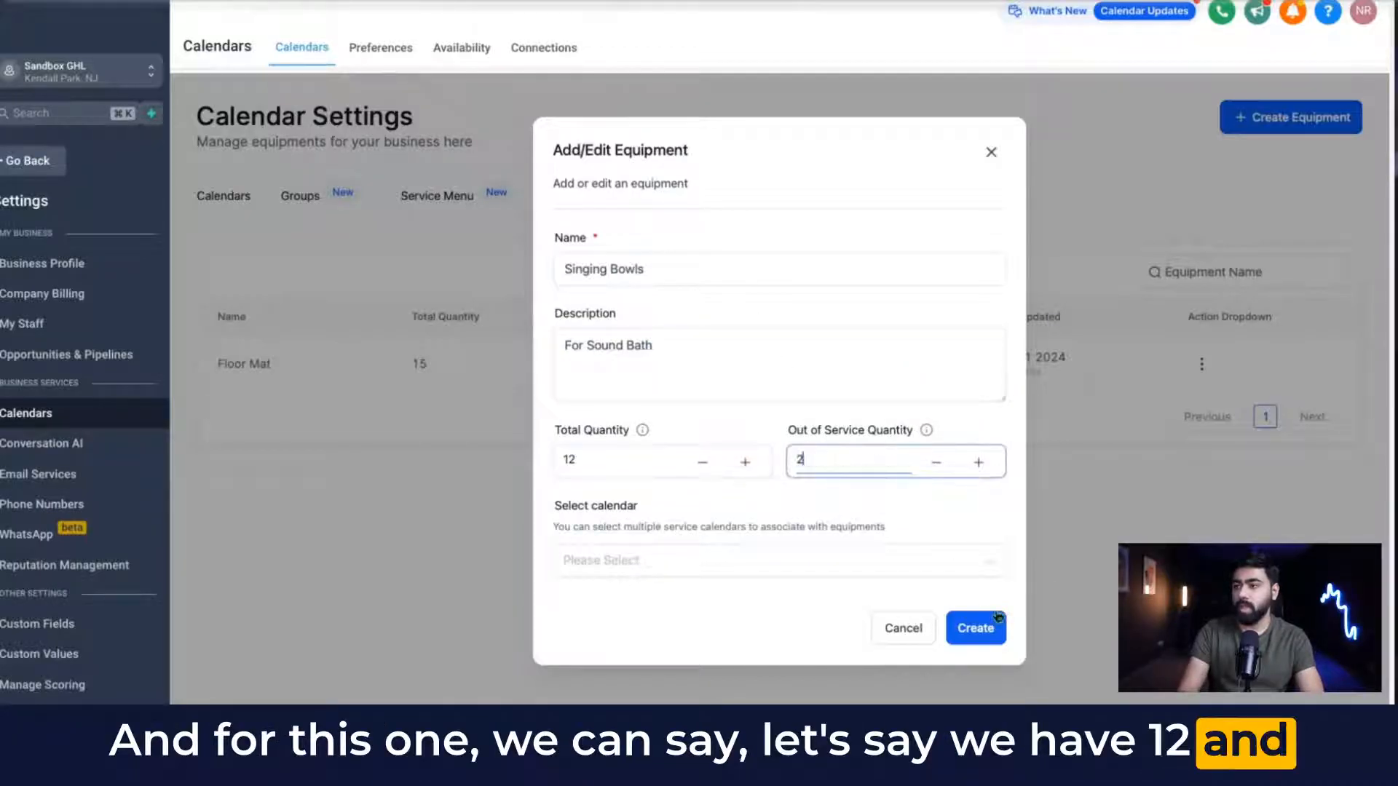
pyautogui.click(997, 639)
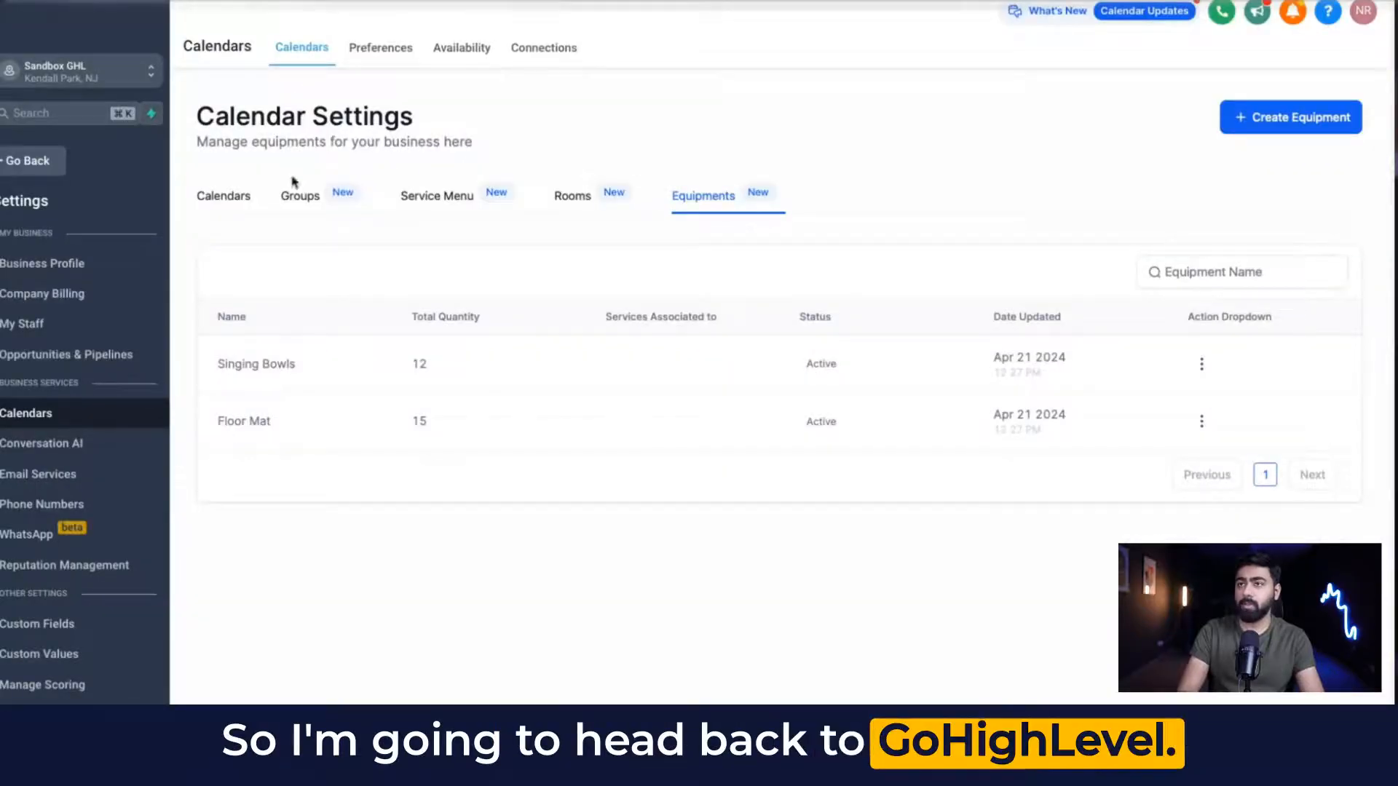
# Start a new service calendar named "Beginners Yoga class" with the description "Relax and Elevate your inner self".
pyautogui.click(231, 196)
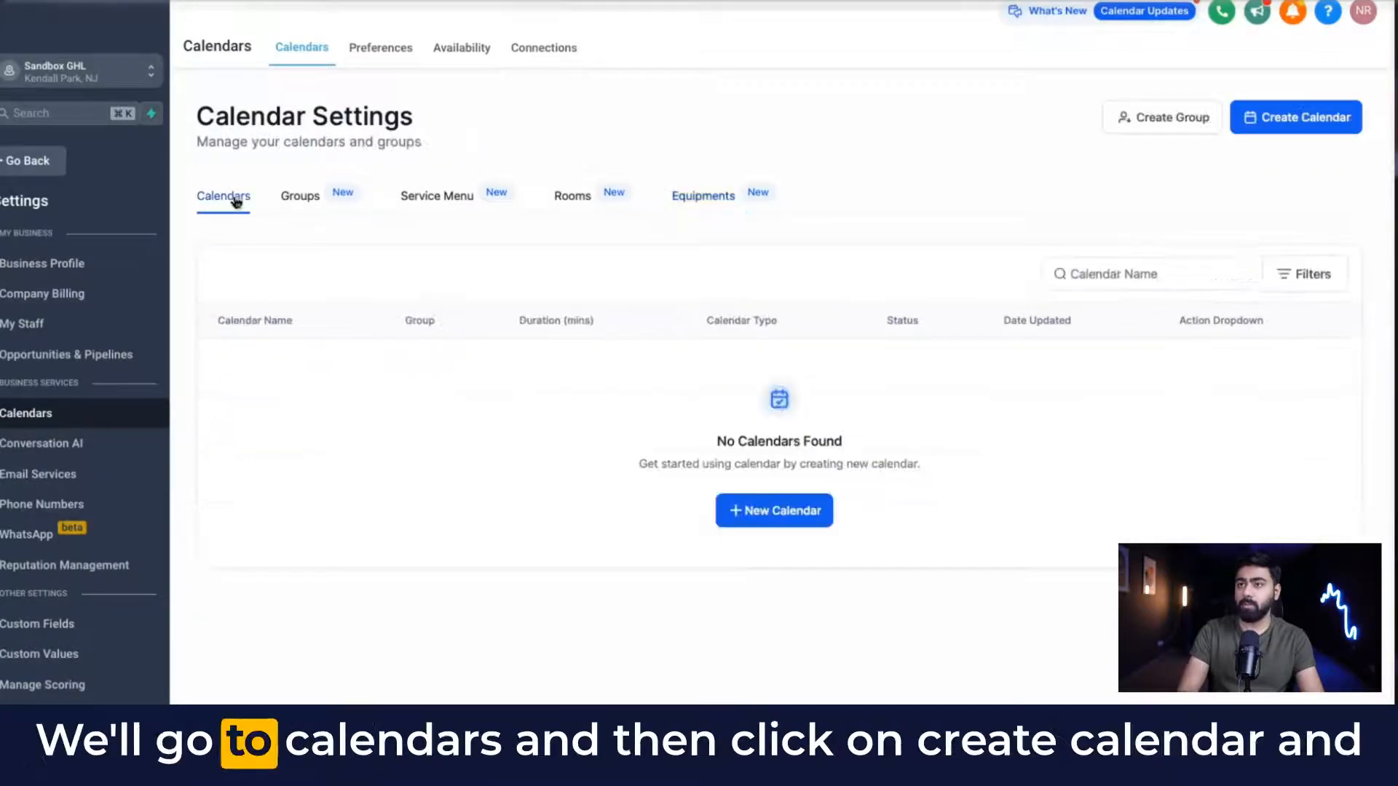
pyautogui.click(1262, 121)
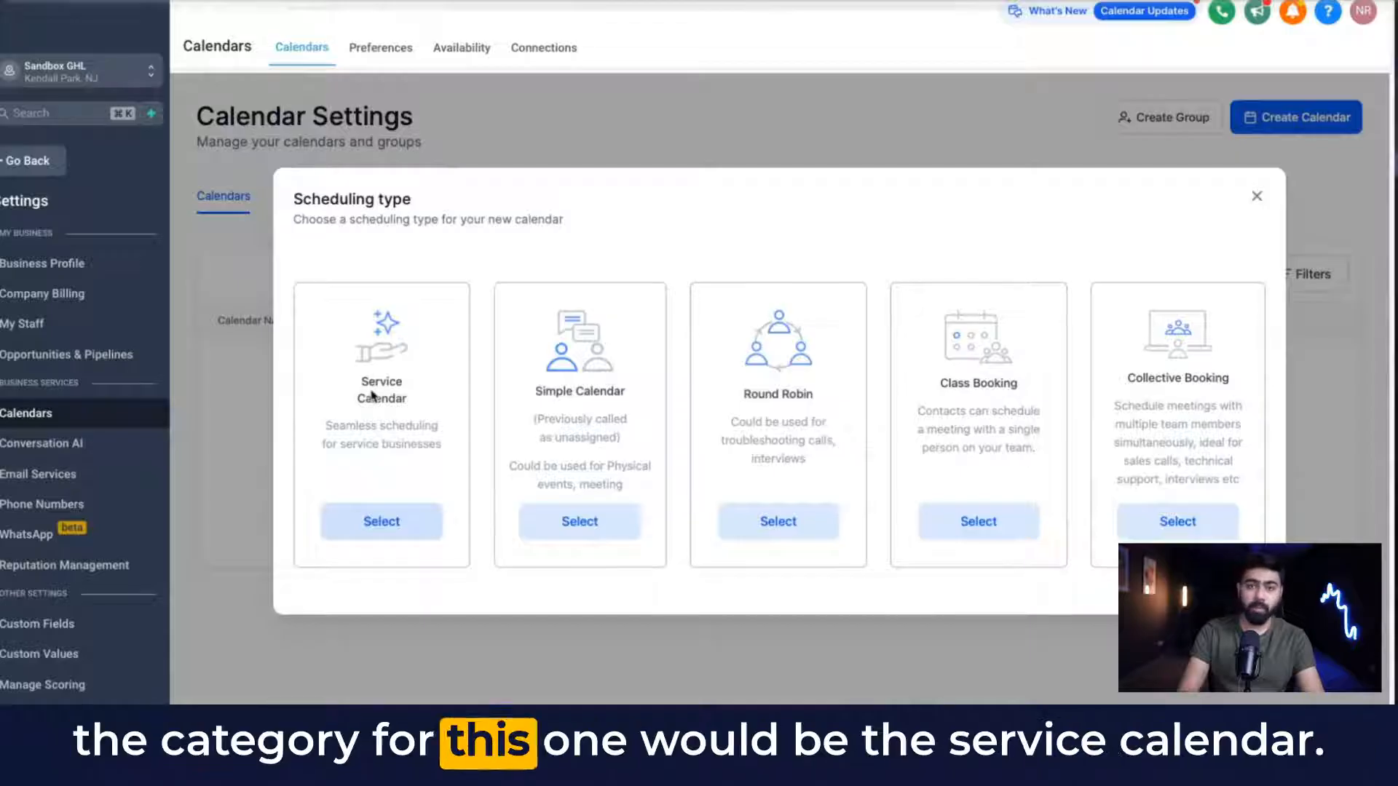
pyautogui.click(382, 521)
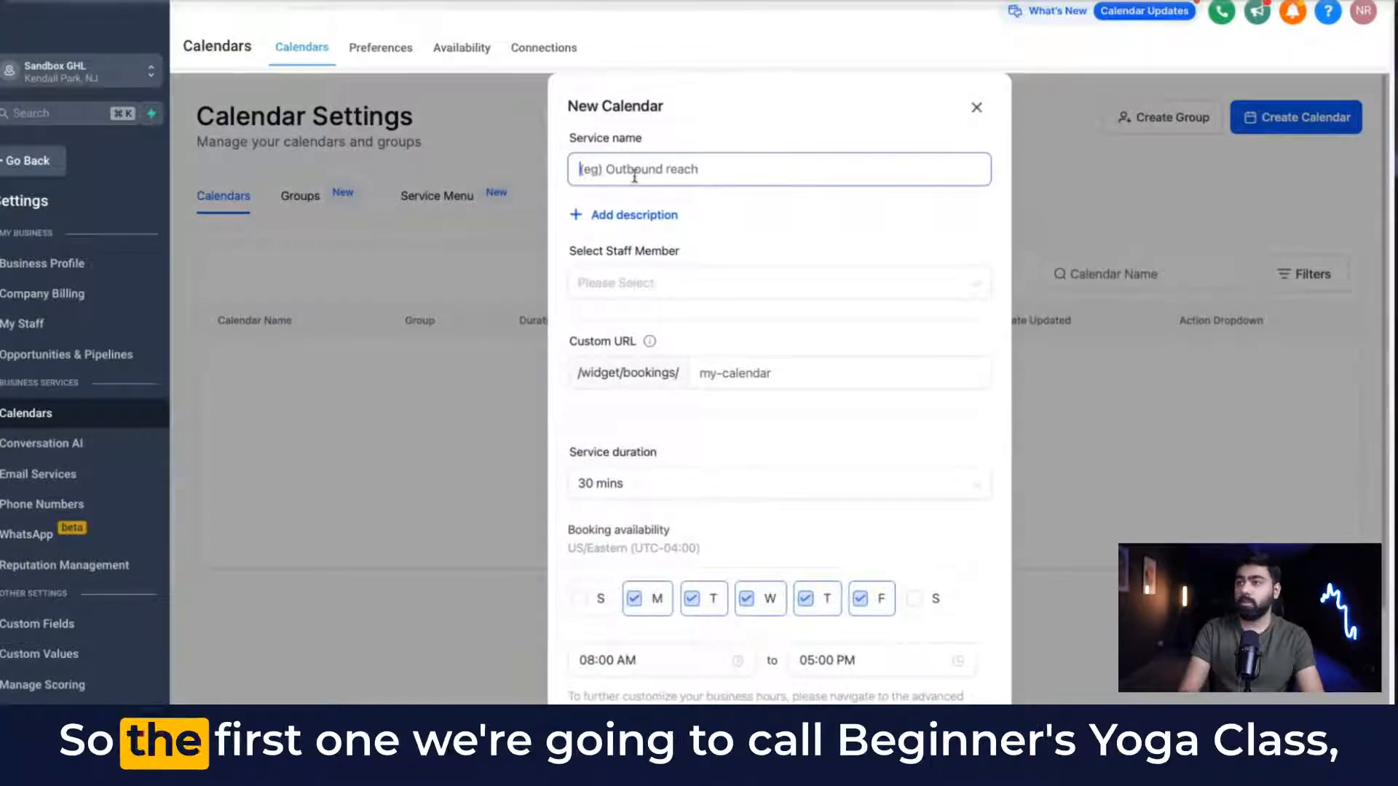
pyautogui.write('Beginners Yoga class')
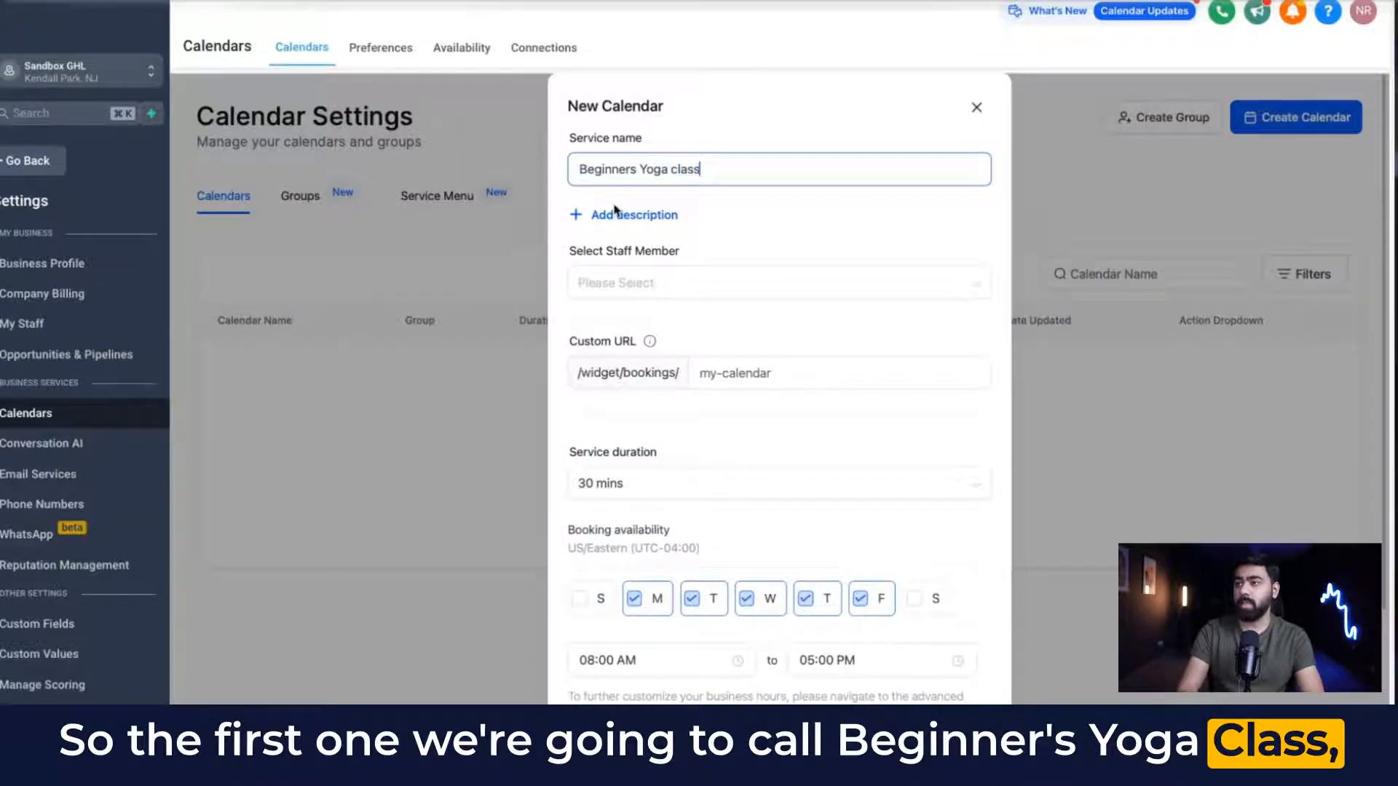
pyautogui.click(614, 212)
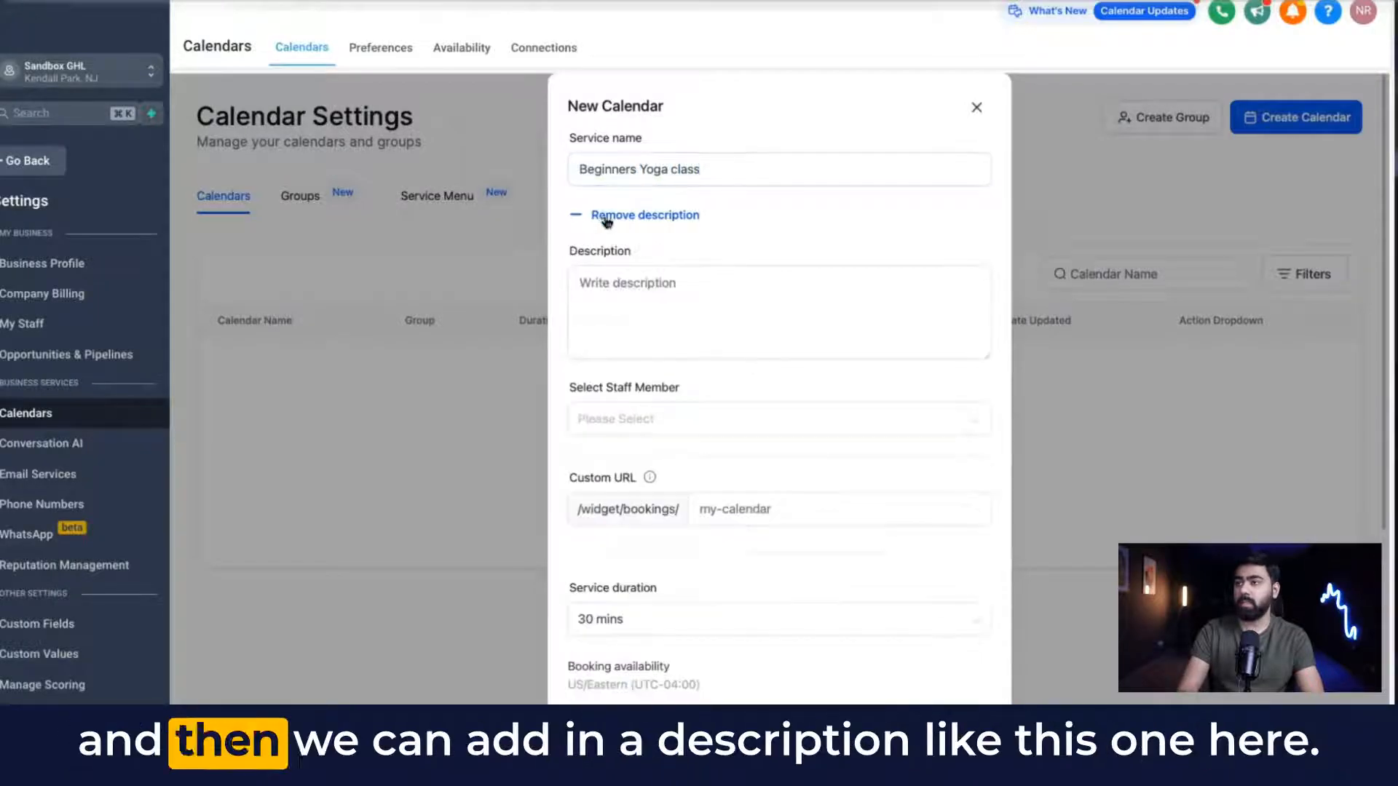
pyautogui.click(674, 290)
pyautogui.write('Relax and Elevate your inner self')
# Assign both instructors as staff members of the new calendar and set its custom URL to "yoga-test1234".
pyautogui.scroll(-2, 674, 290)
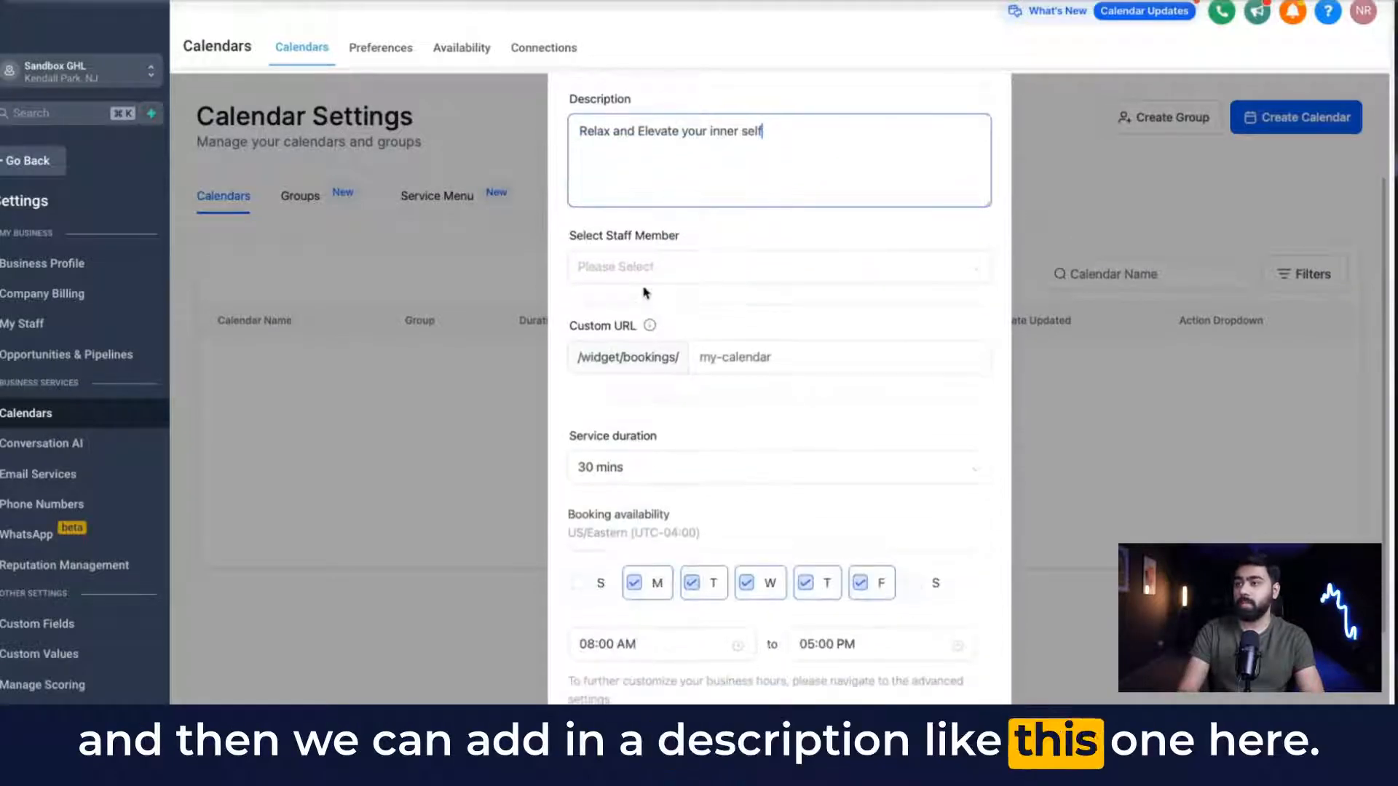
pyautogui.click(627, 267)
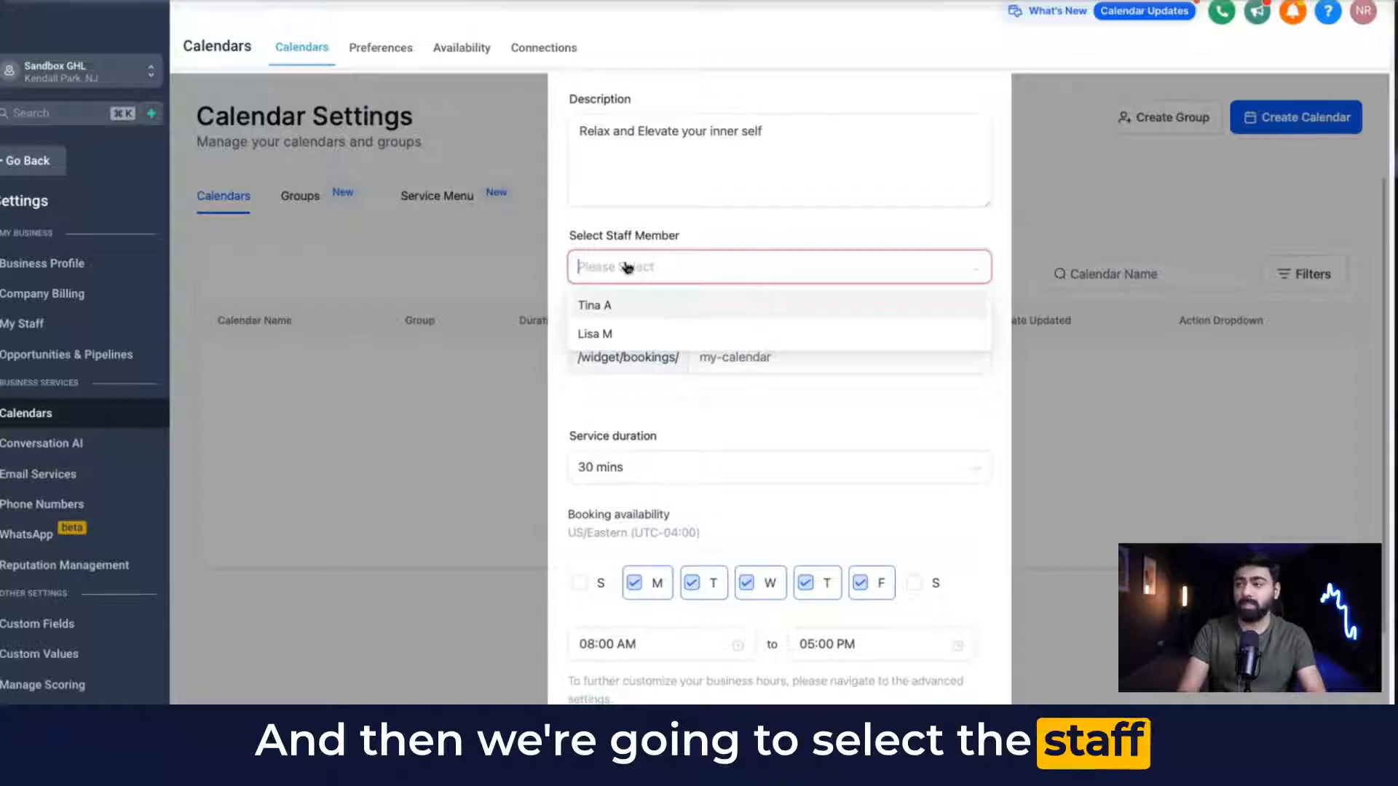
pyautogui.click(610, 312)
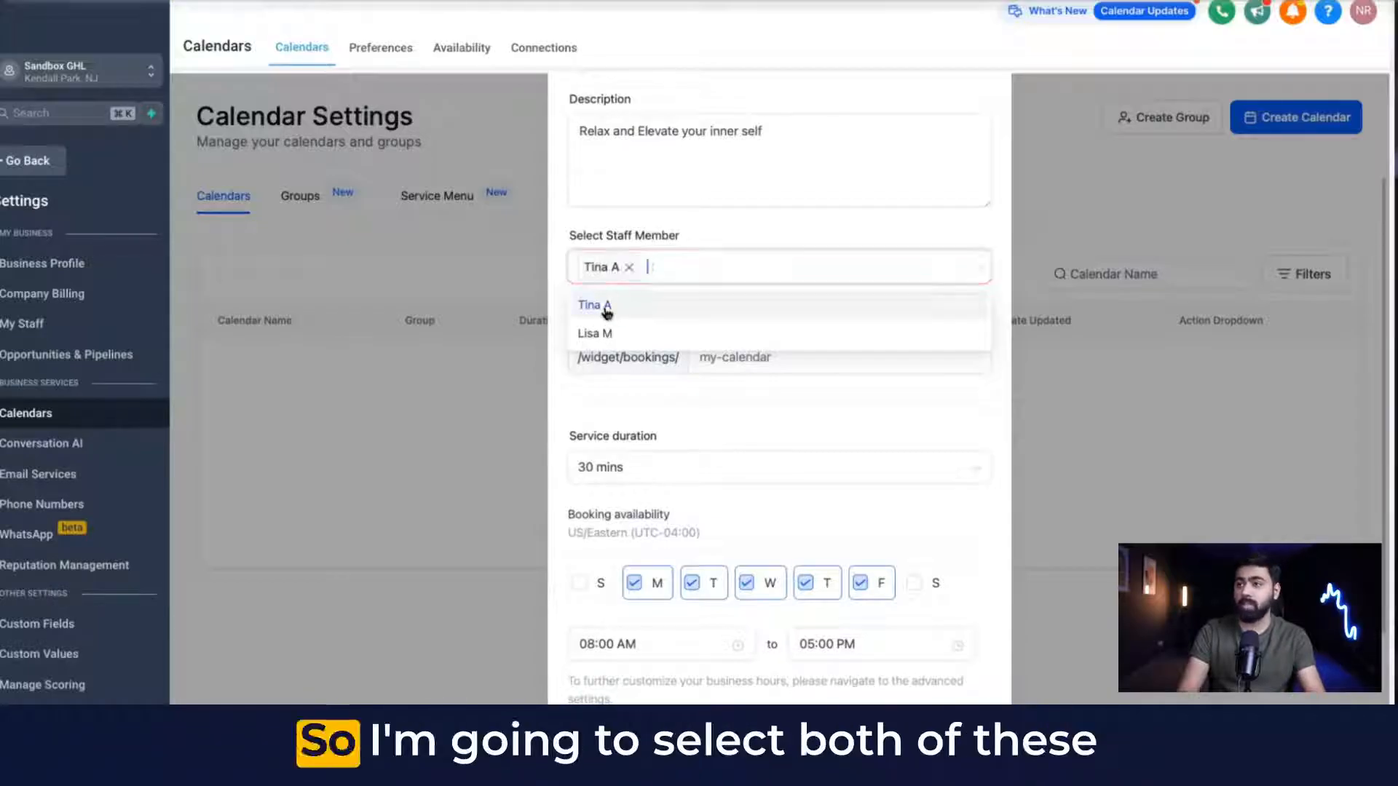
pyautogui.click(624, 331)
pyautogui.click(694, 237)
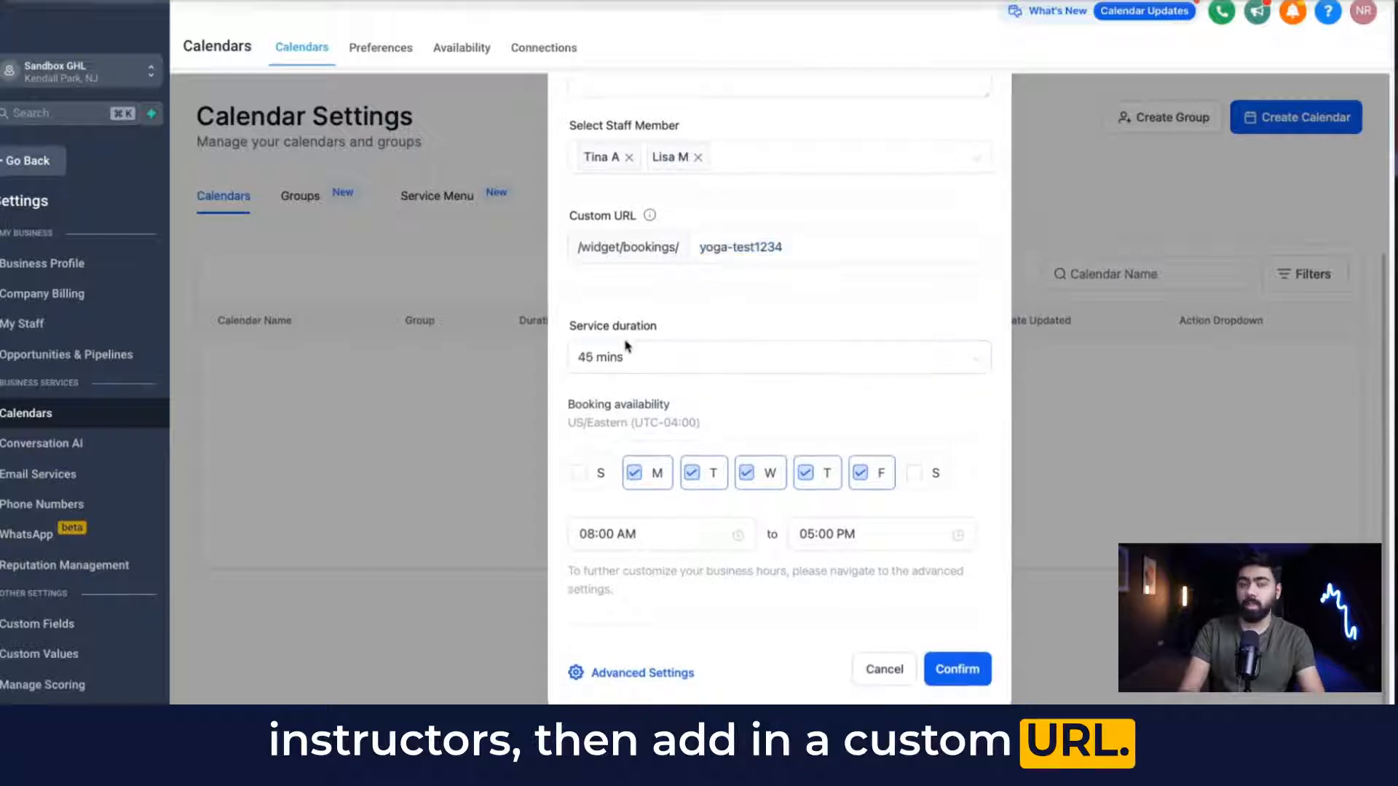
# Set the service duration to 45 mins and start the Monday to Friday booking availability at 09:00 AM.
pyautogui.click(626, 357)
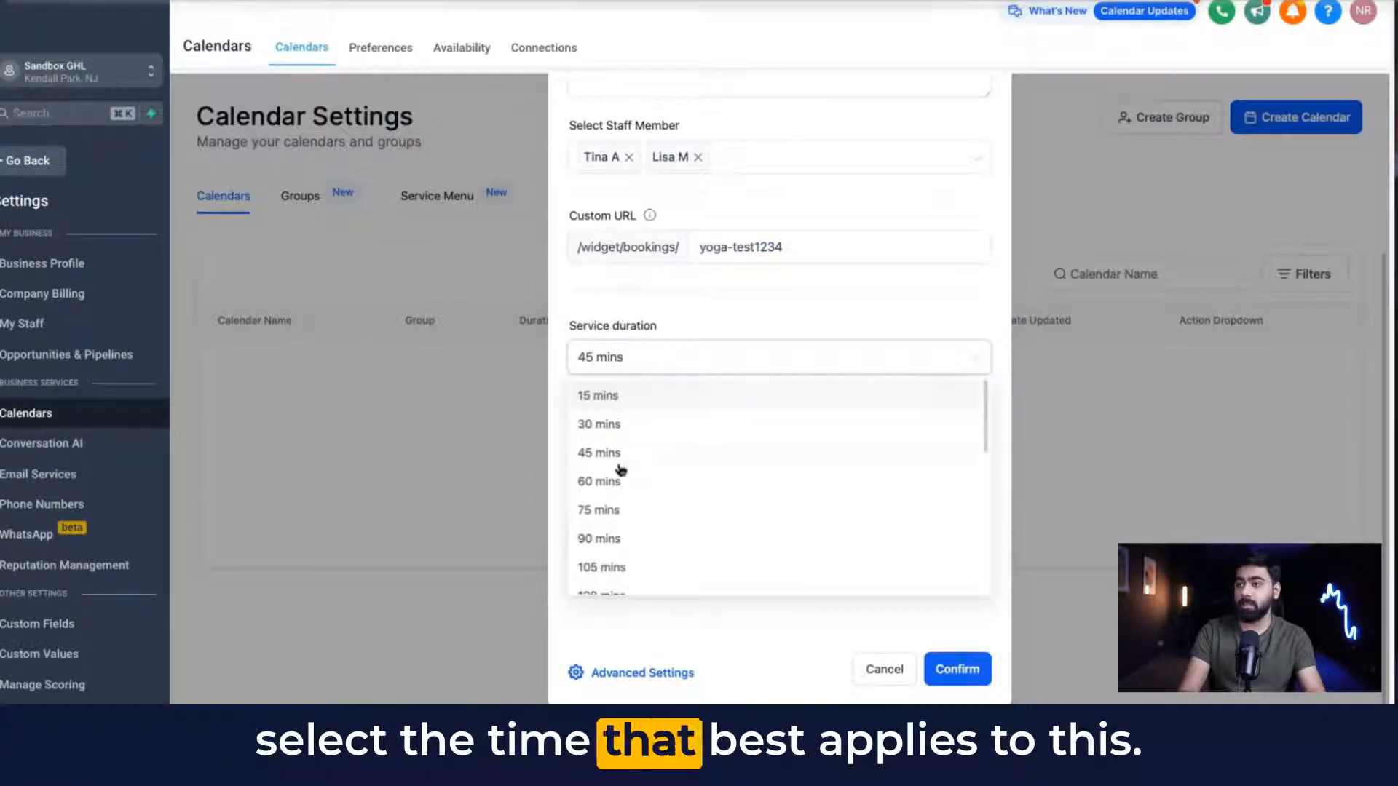
pyautogui.click(617, 454)
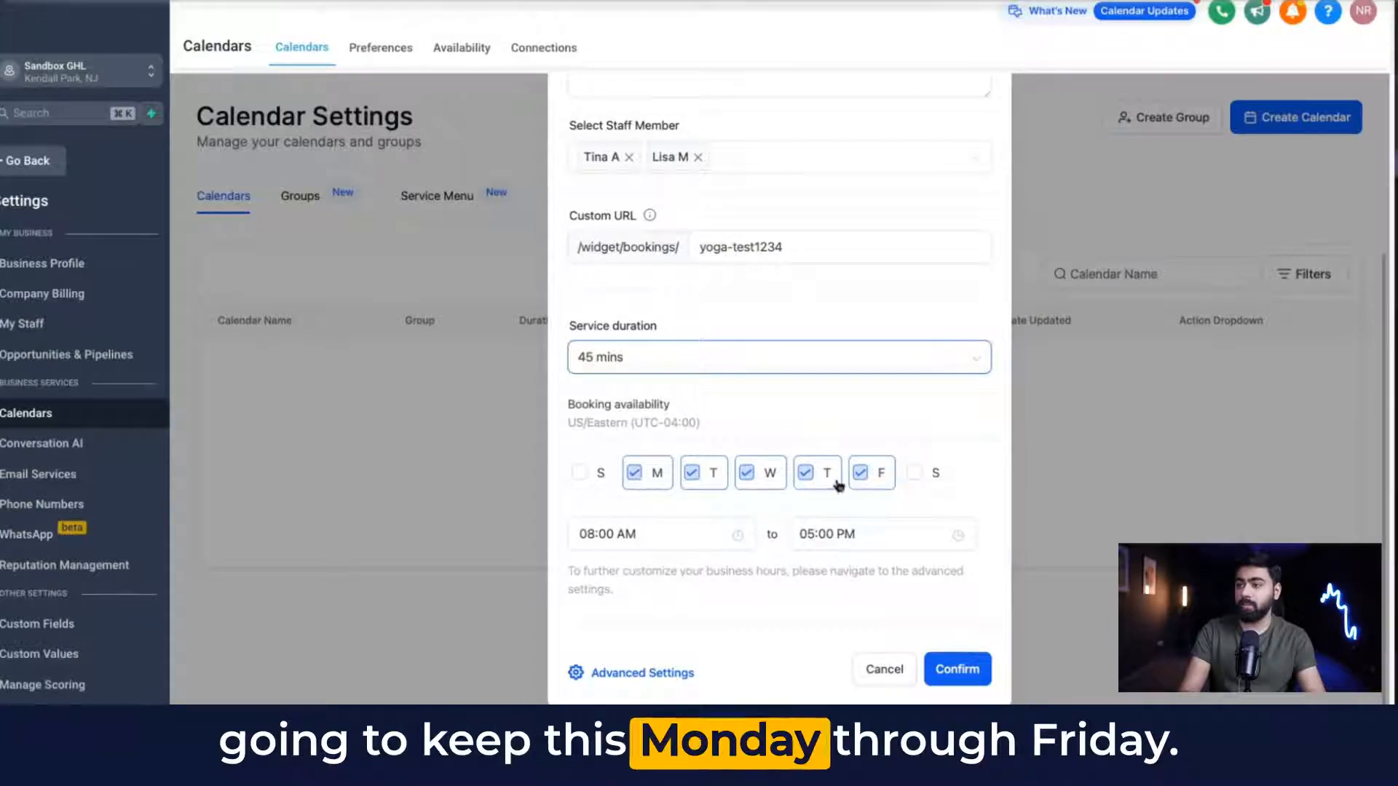
pyautogui.click(595, 535)
pyautogui.click(591, 347)
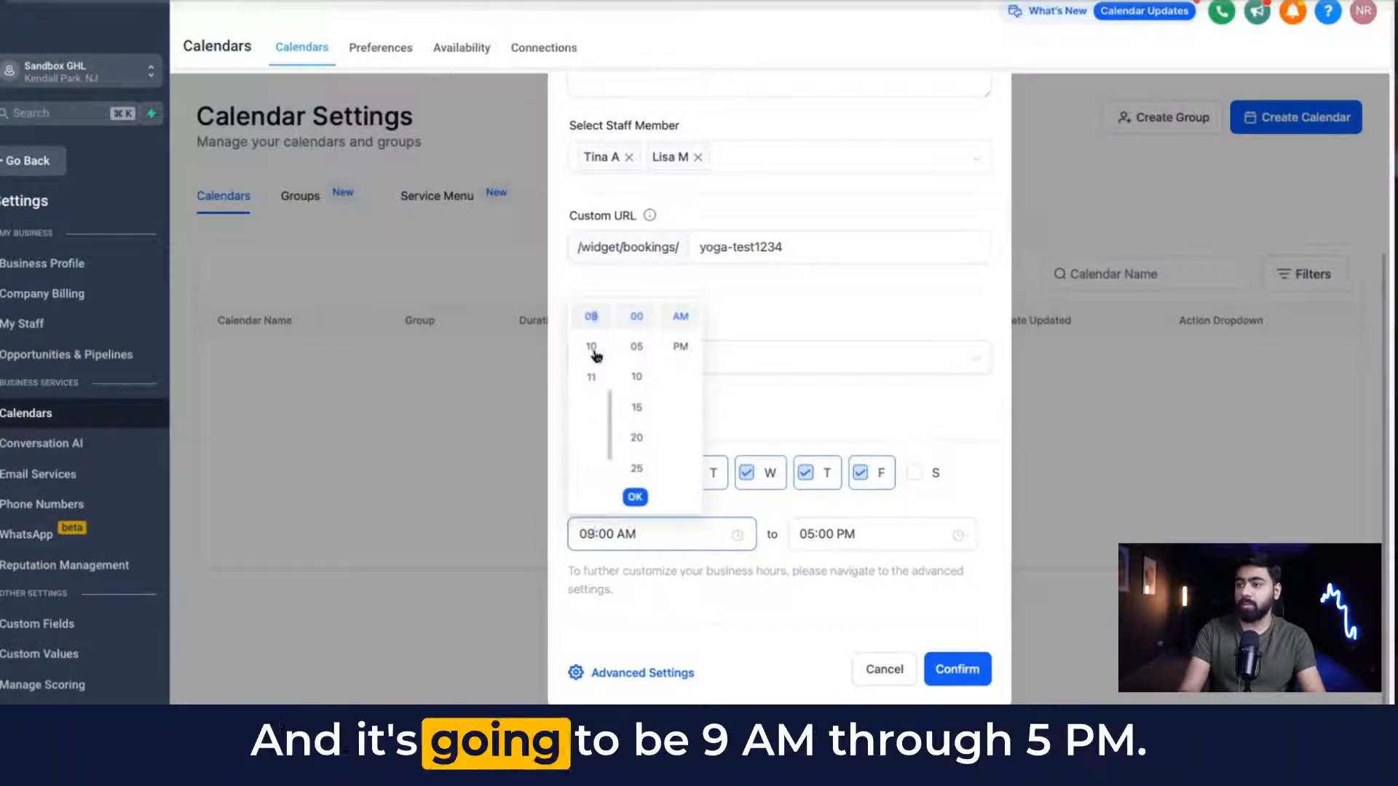
pyautogui.click(790, 549)
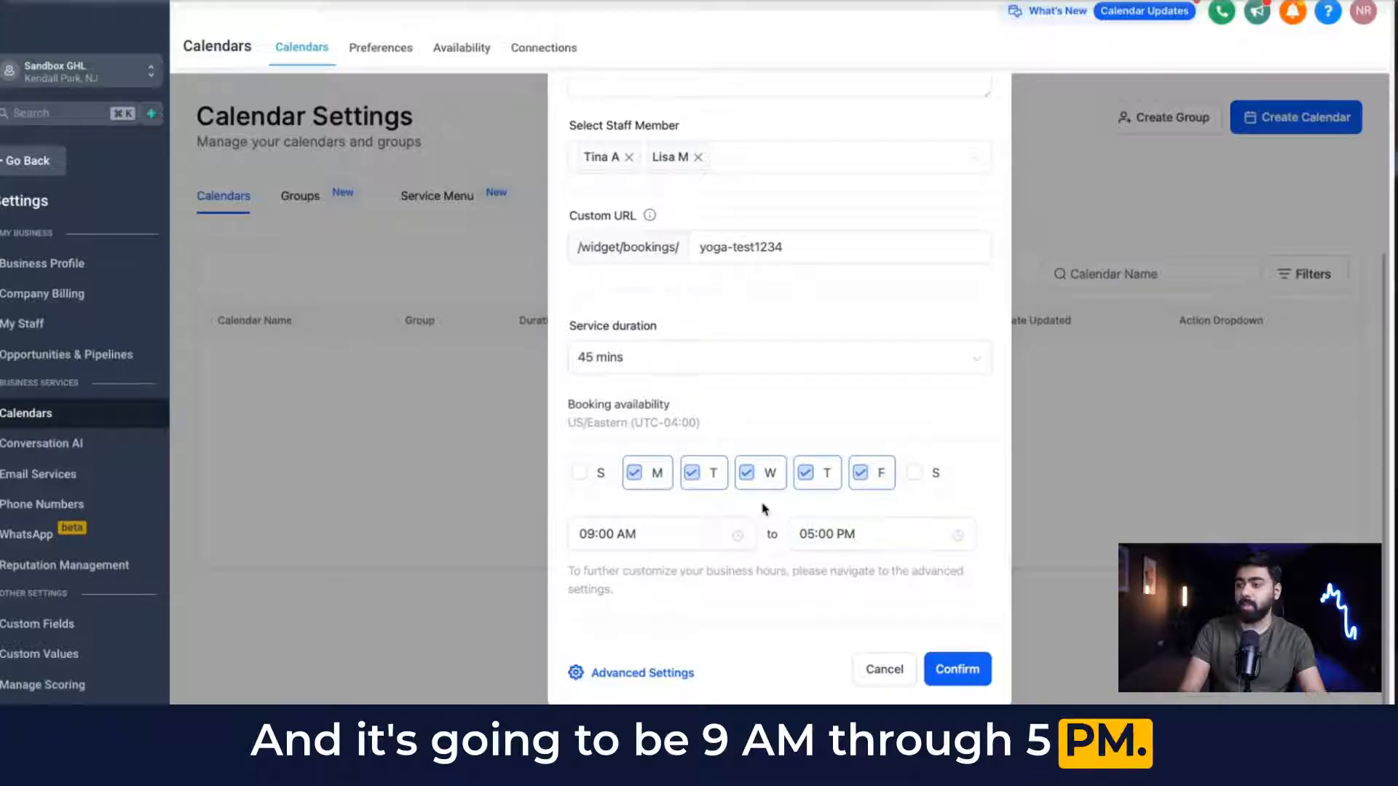
# Open the new calendar's advanced settings and review its service details, including the group options.
pyautogui.click(633, 675)
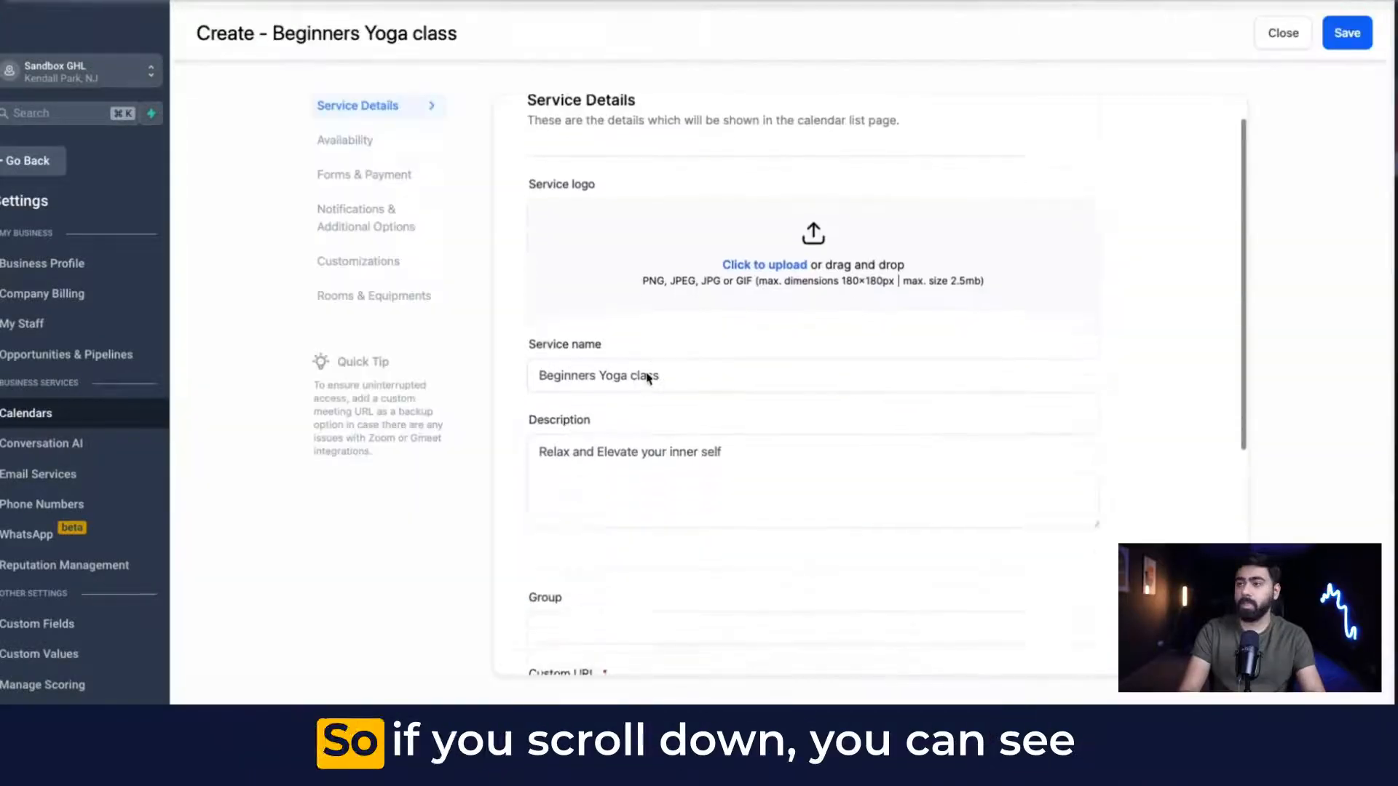
pyautogui.scroll(-5, 647, 377)
pyautogui.click(579, 264)
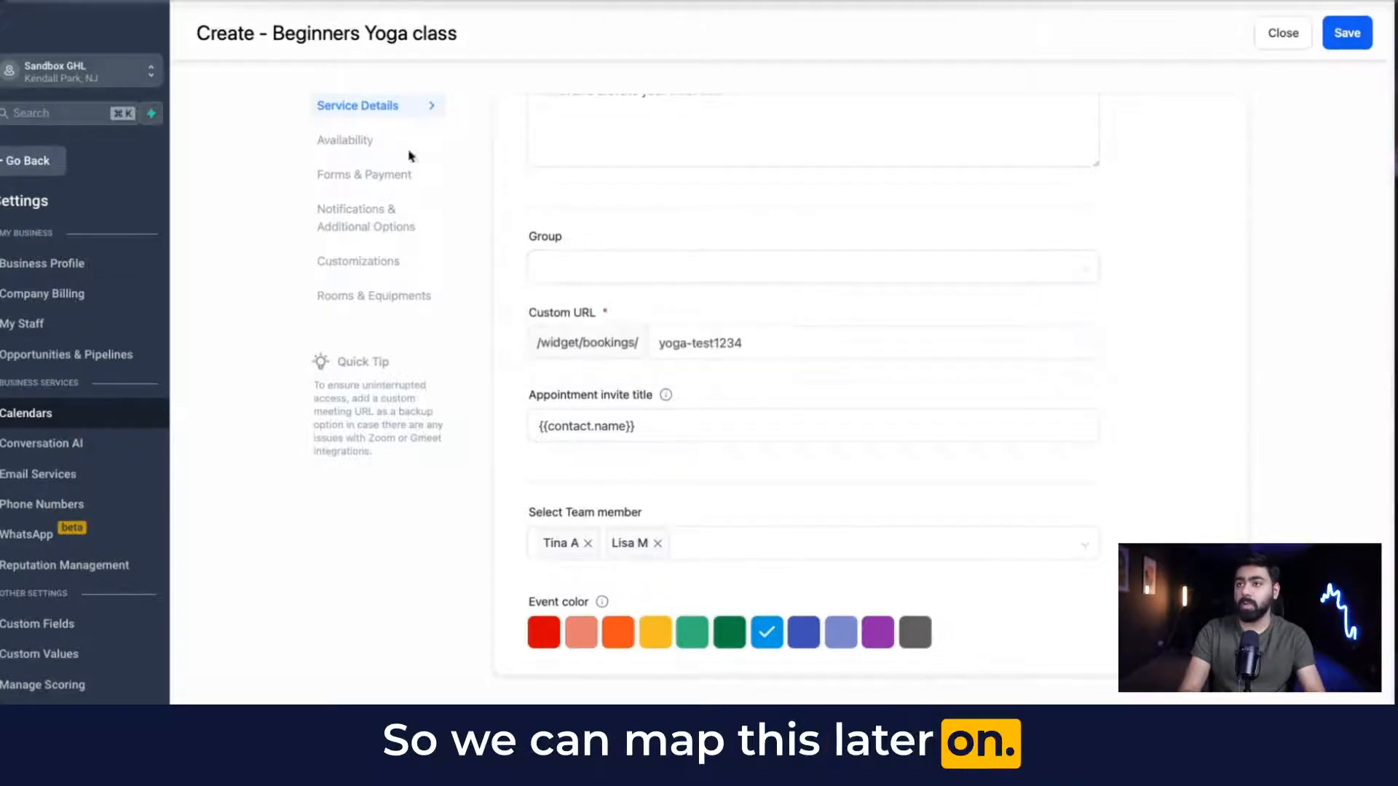
# Review the calendar's weekly available hours and set the buffer time to 15 mins.
pyautogui.click(344, 140)
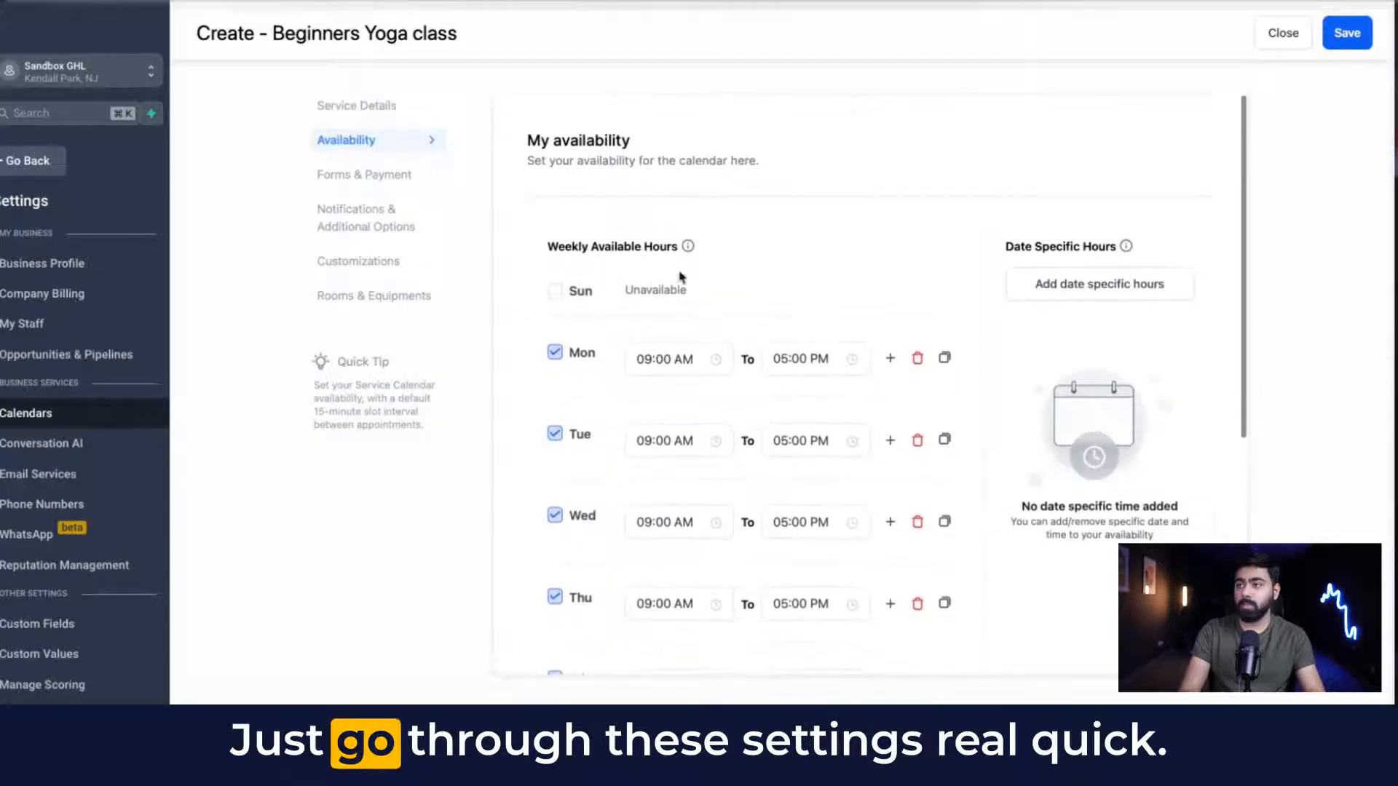
pyautogui.scroll(-1, 724, 317)
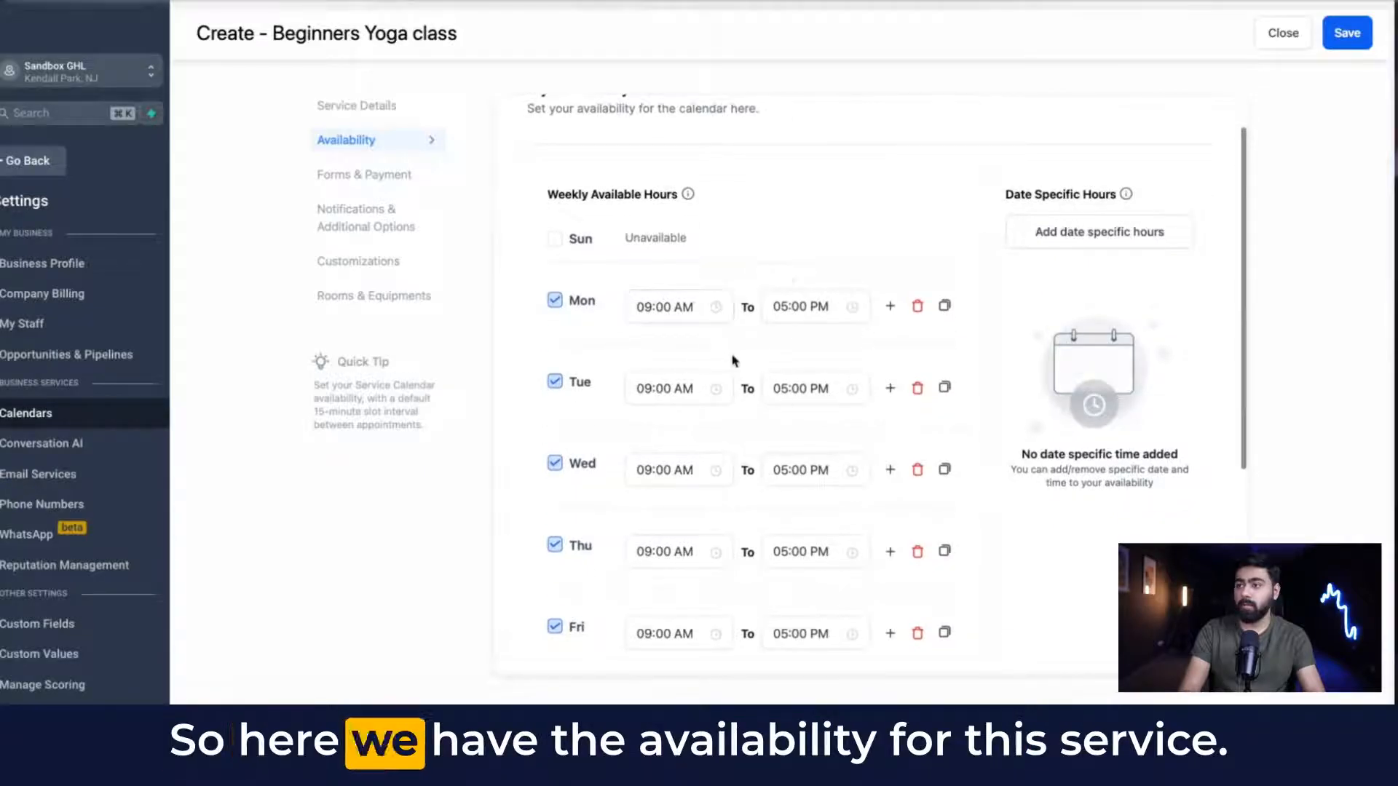
pyautogui.scroll(-5, 728, 391)
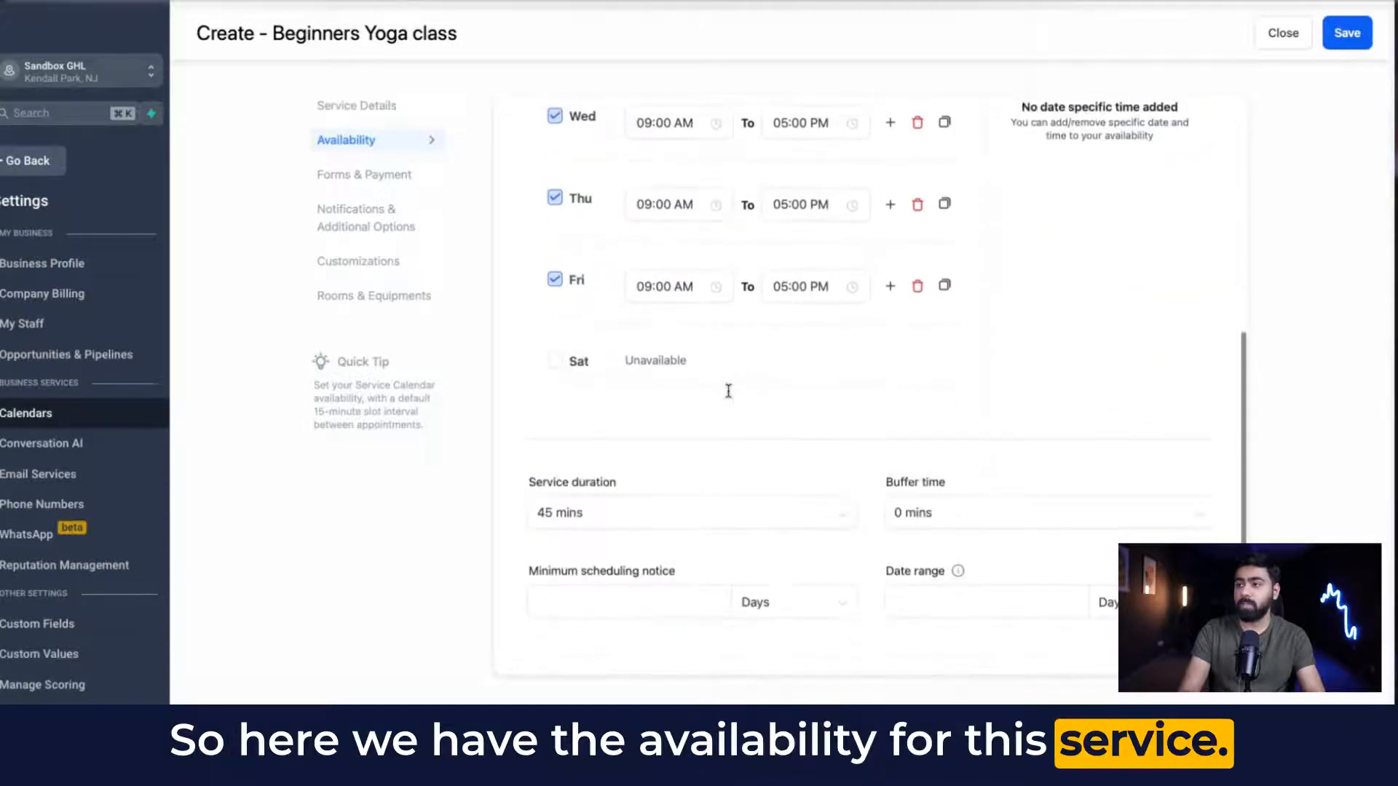
pyautogui.click(902, 513)
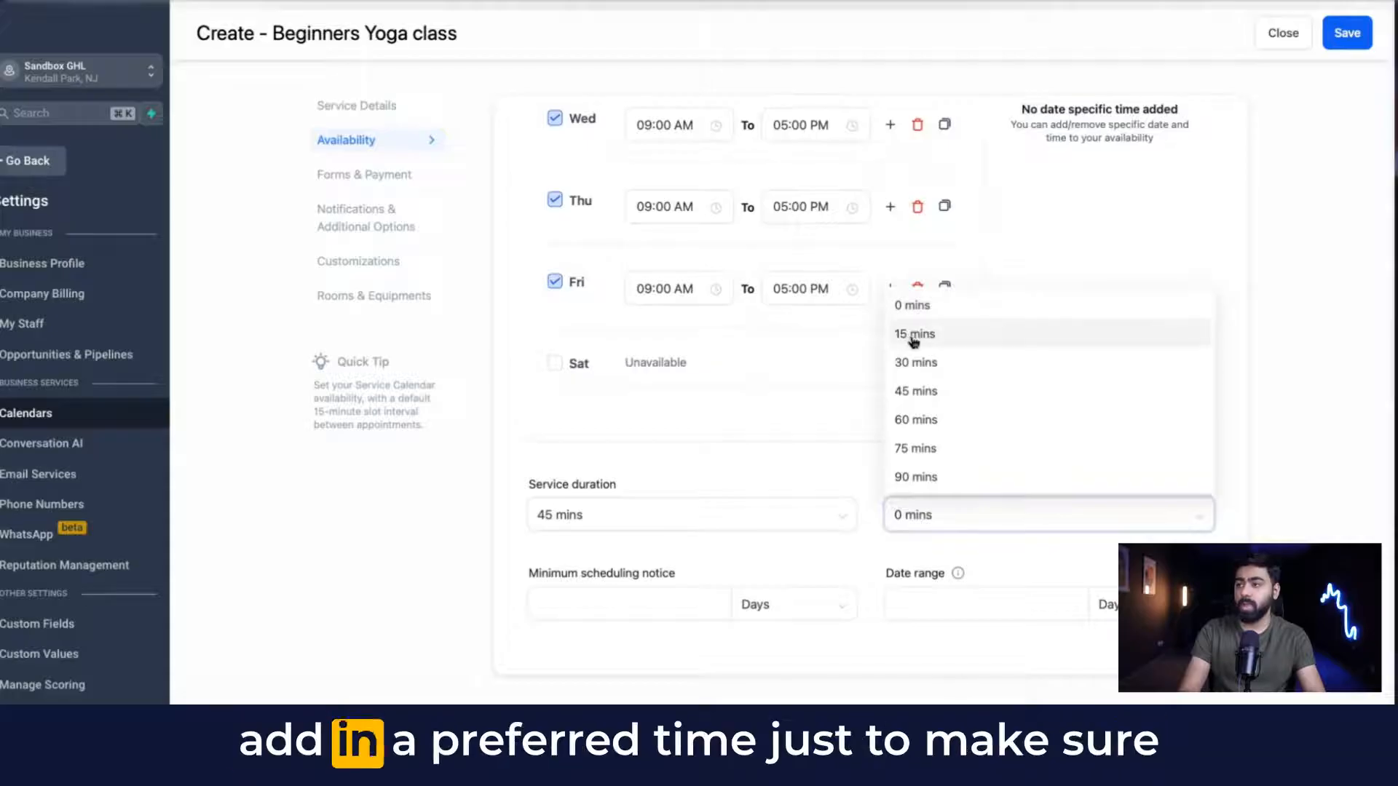
pyautogui.click(913, 336)
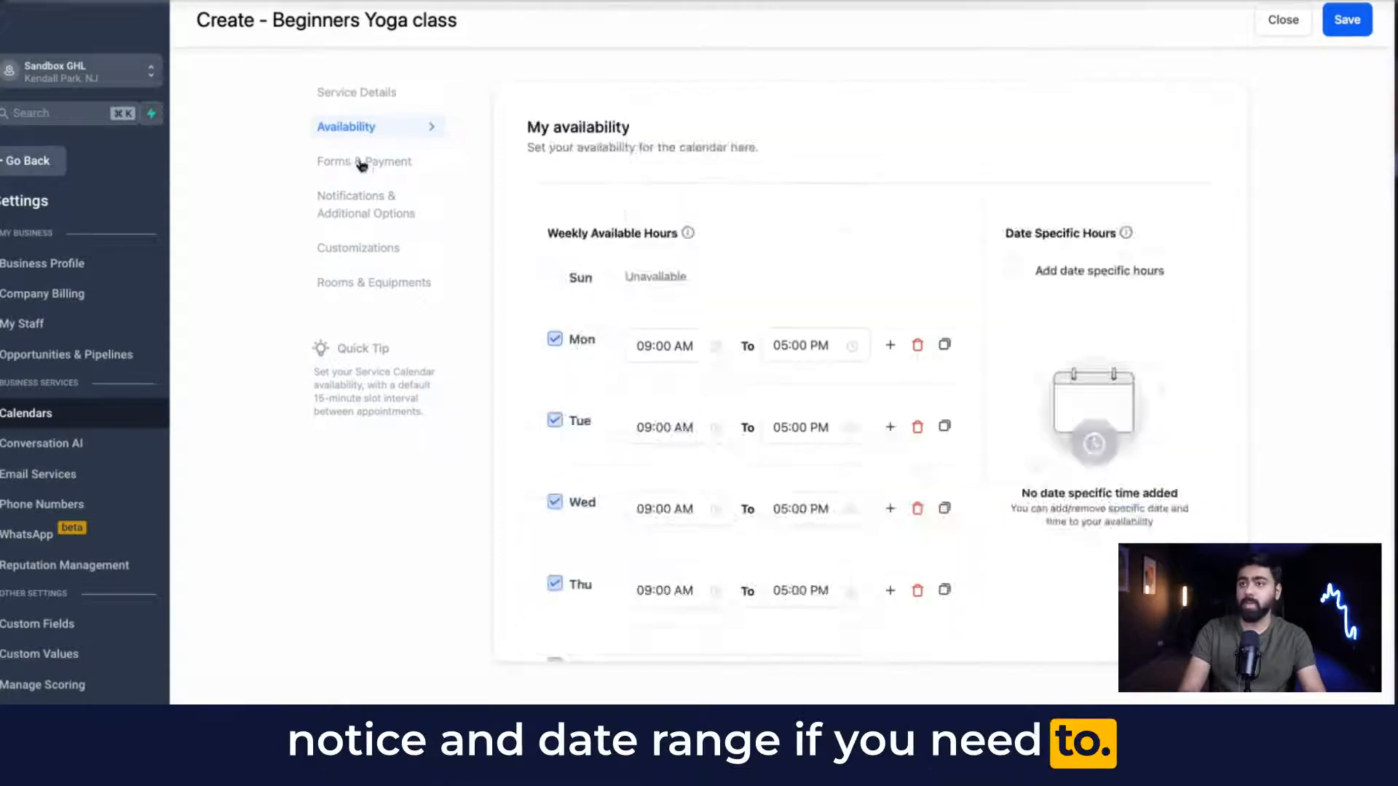
# Review the calendar's form and payment options and send the acknowledgement email to the contact and the assigned staff.
pyautogui.click(364, 162)
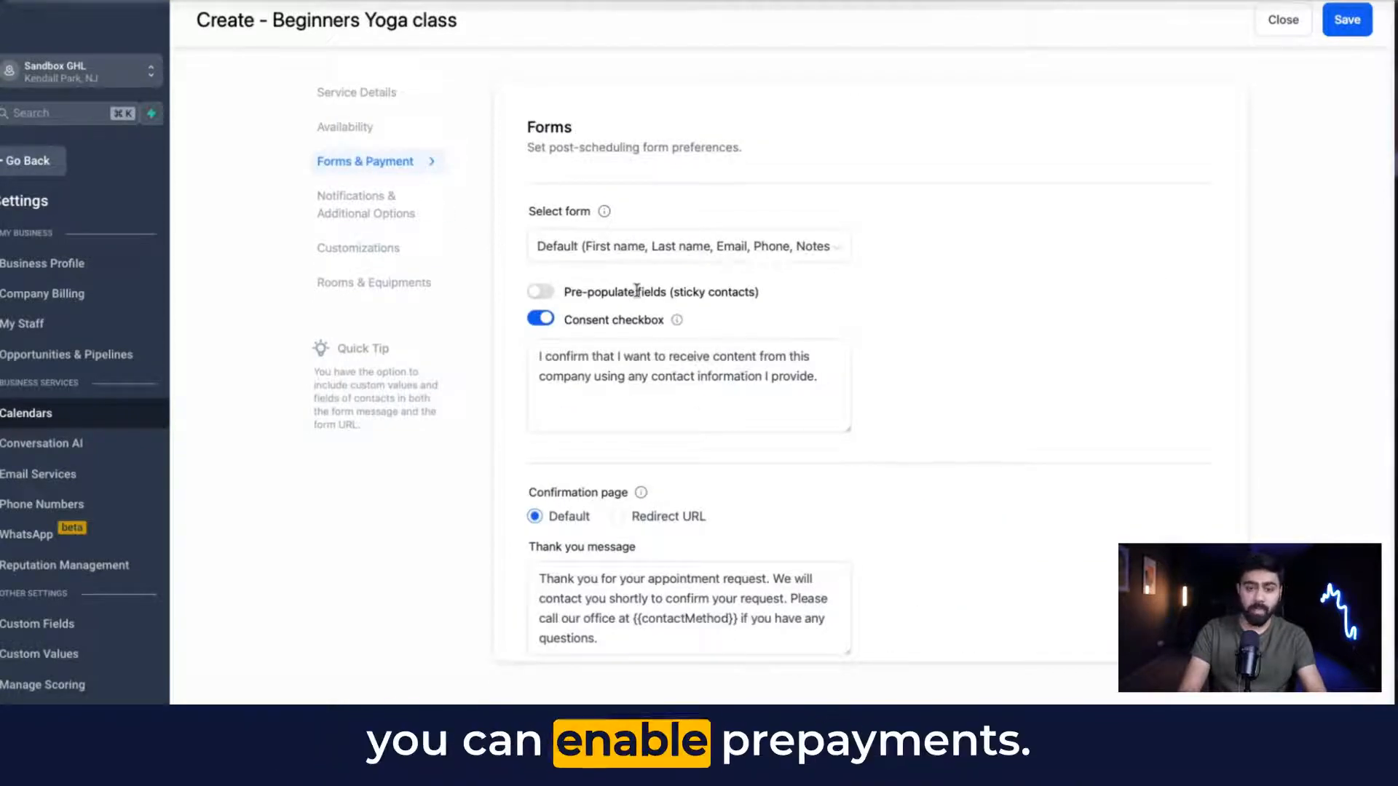
pyautogui.click(367, 204)
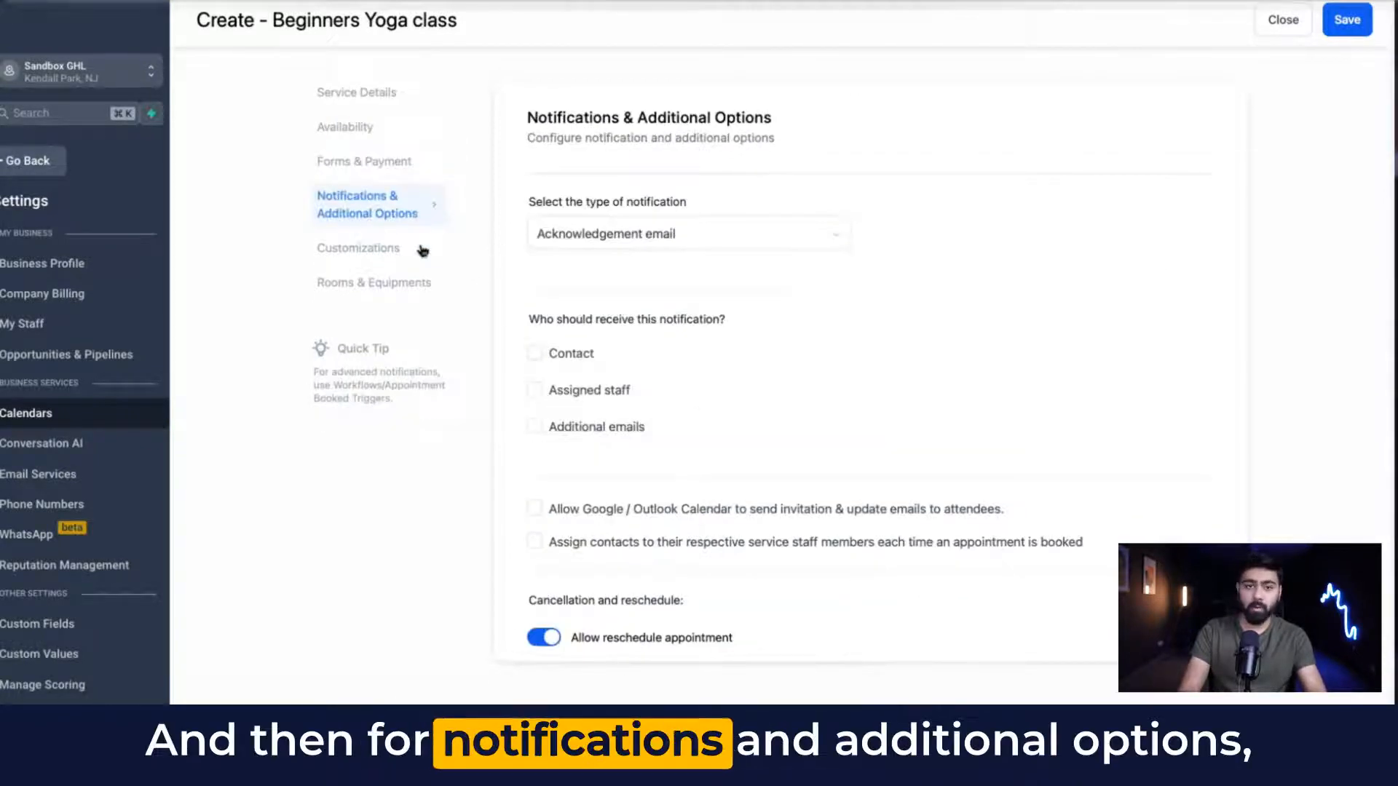
pyautogui.scroll(-1, 614, 362)
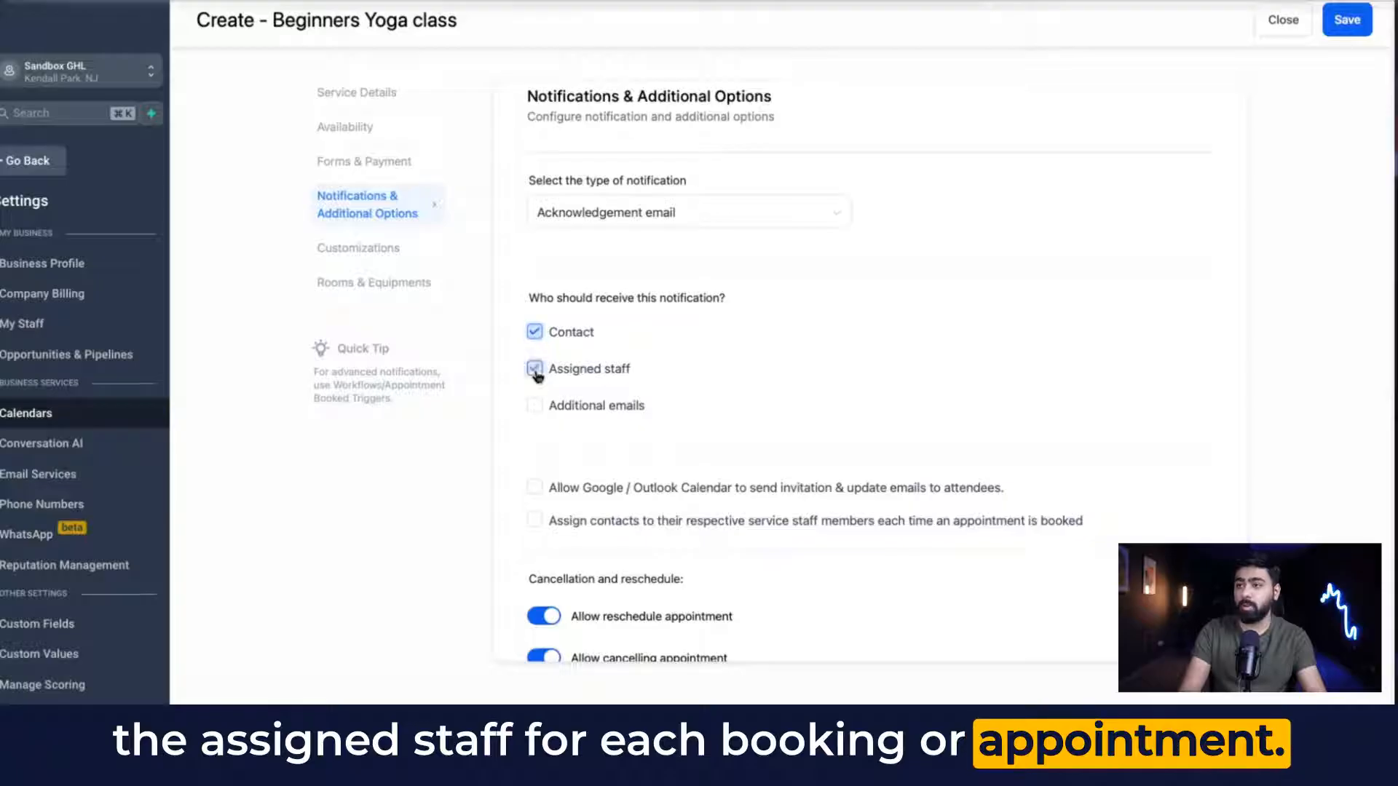
pyautogui.click(535, 372)
# Add a photo of people practising yoga as the service cover image and review the calendar widget customizations.
pyautogui.click(373, 254)
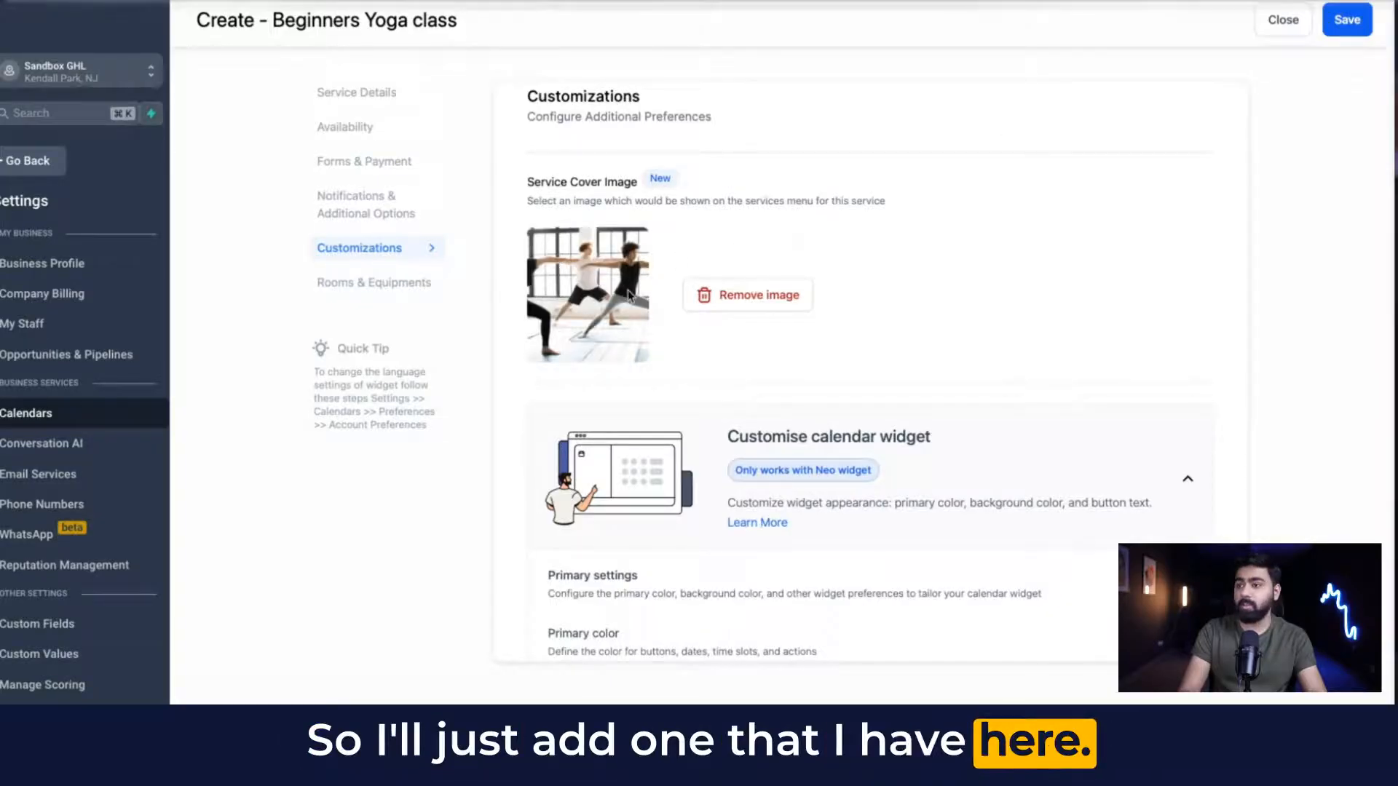
pyautogui.scroll(-10, 630, 295)
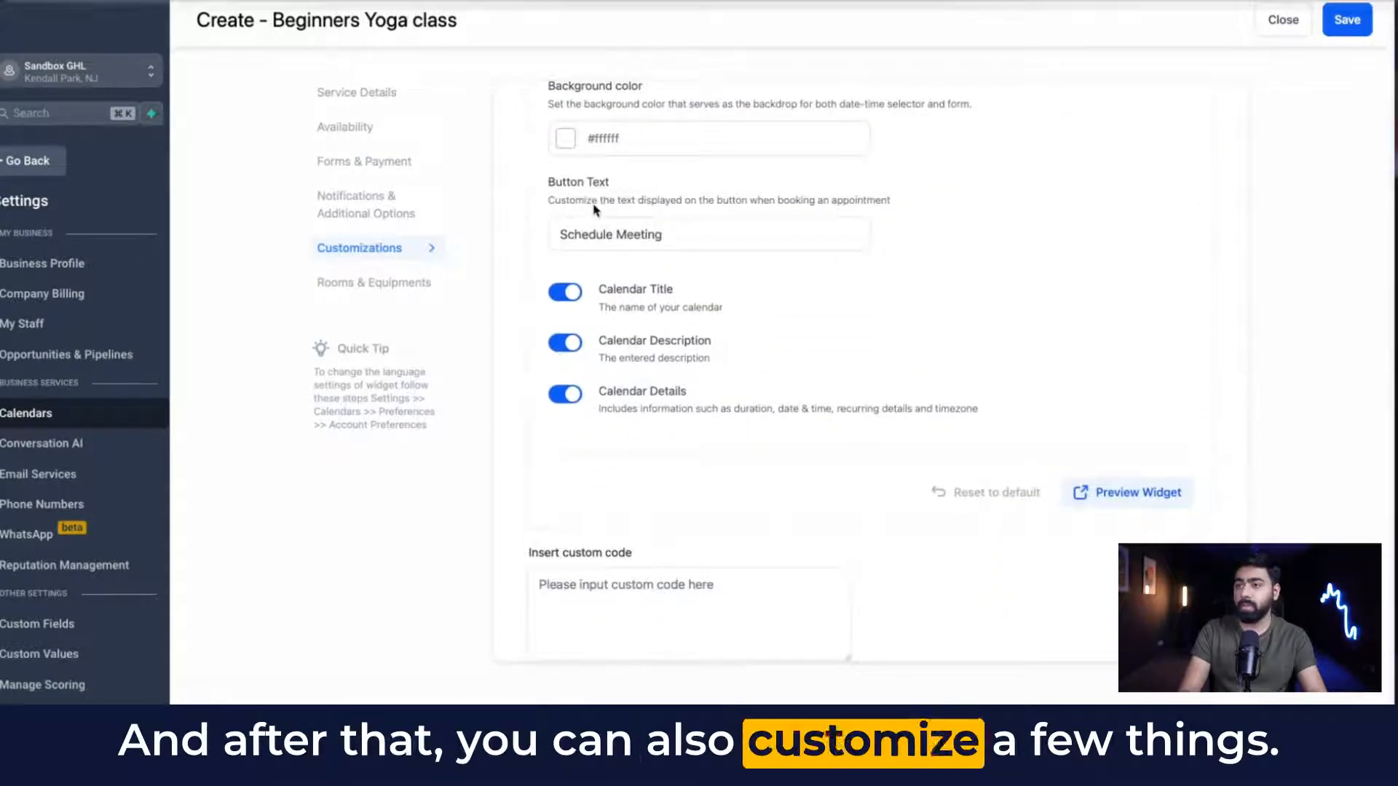
# Assign Studio Room1 and the Floor Mat equipment to the Beginners Yoga class calendar and save it.
pyautogui.click(348, 290)
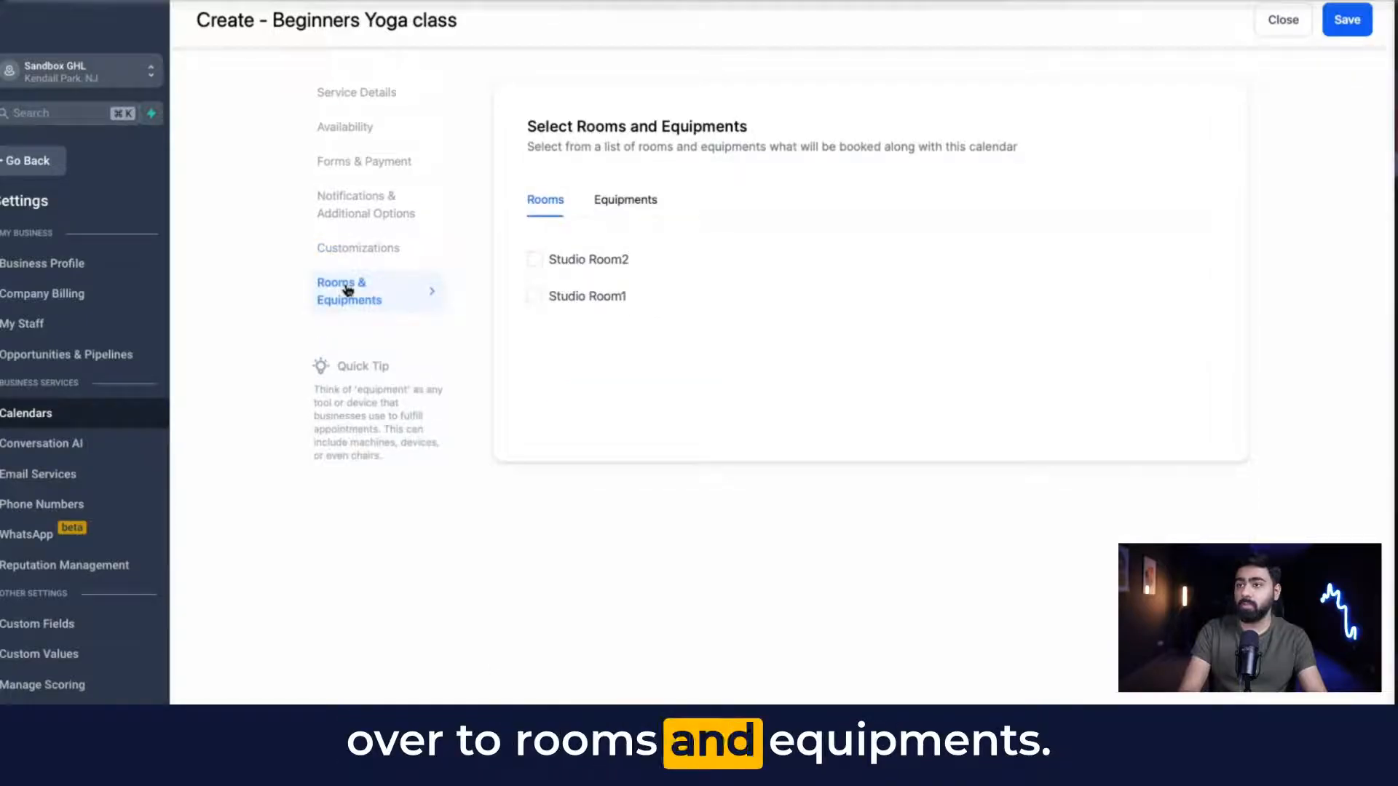
pyautogui.click(535, 296)
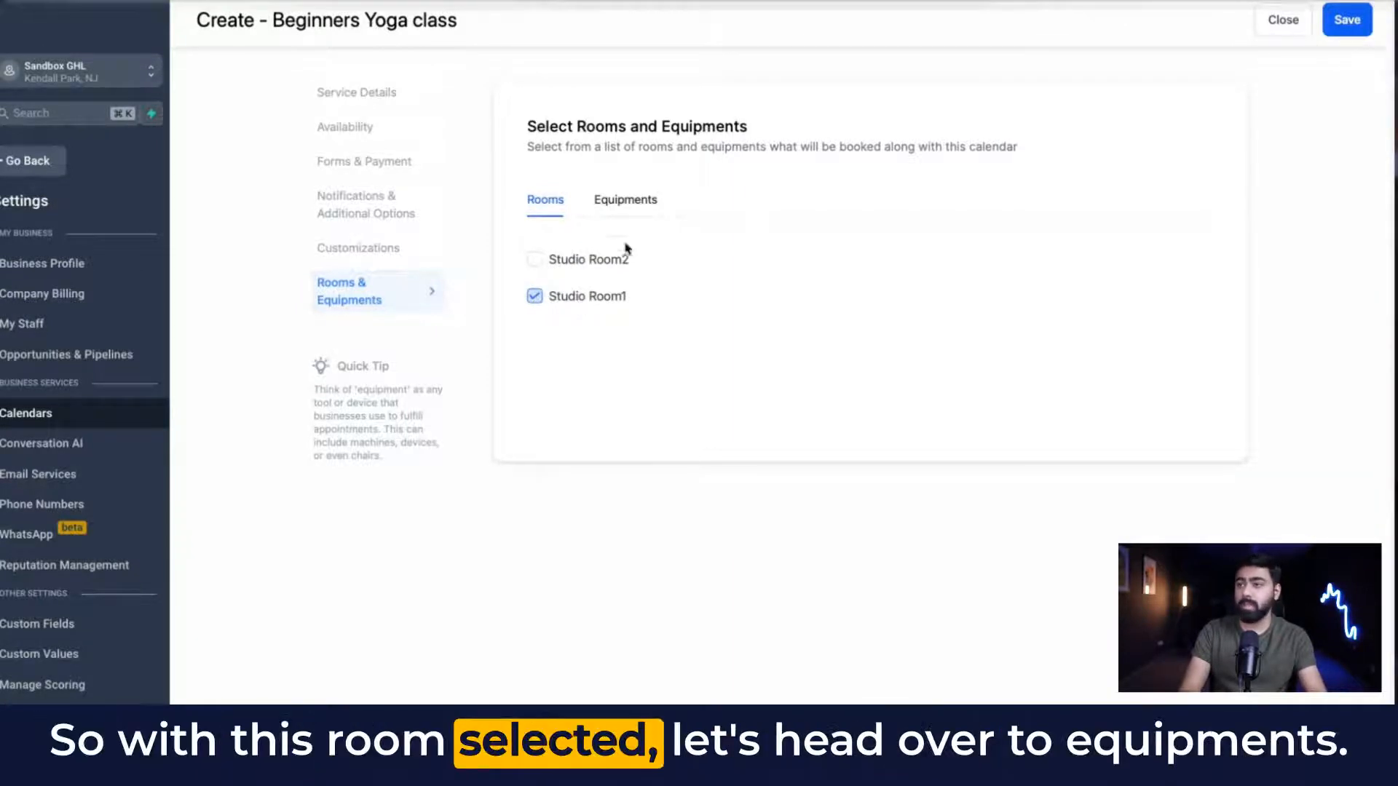
pyautogui.click(622, 209)
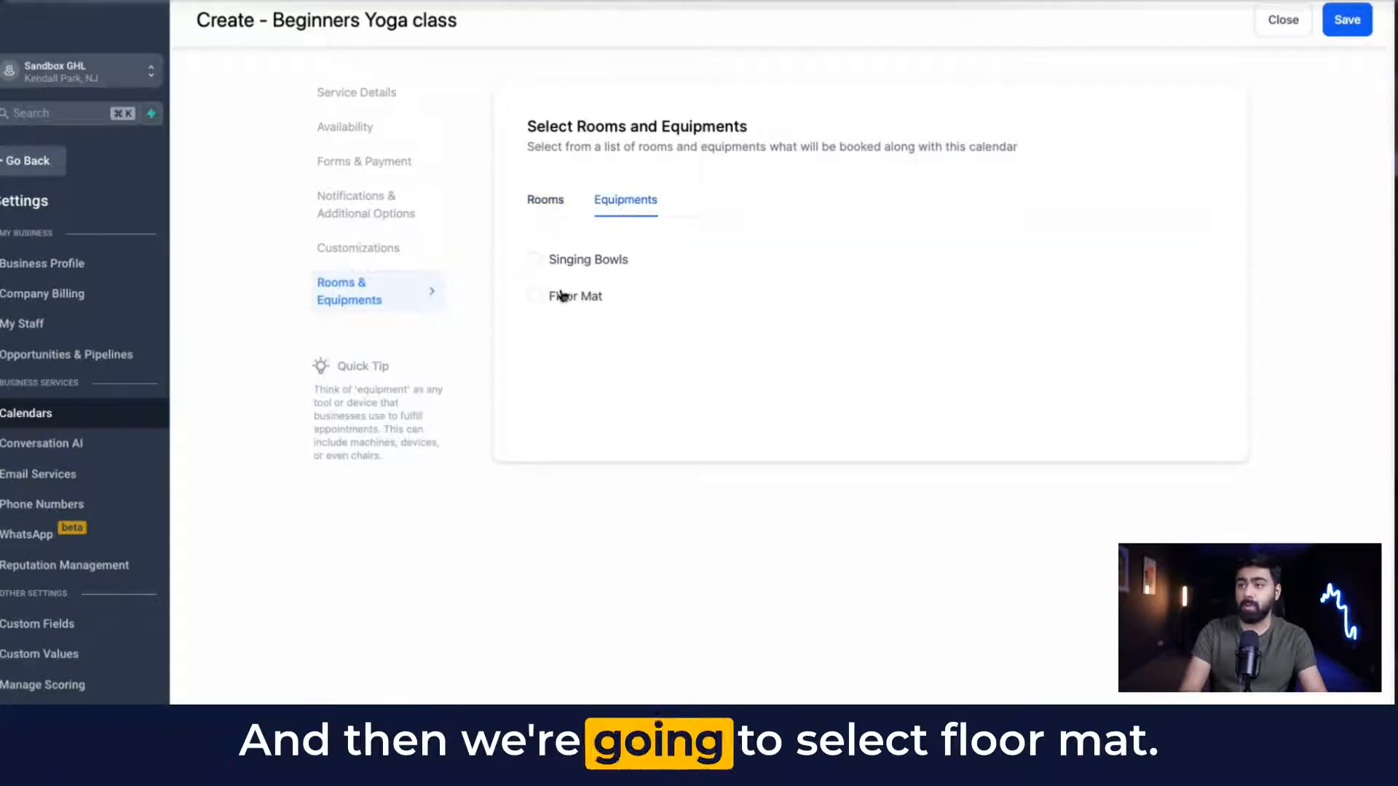
pyautogui.click(535, 296)
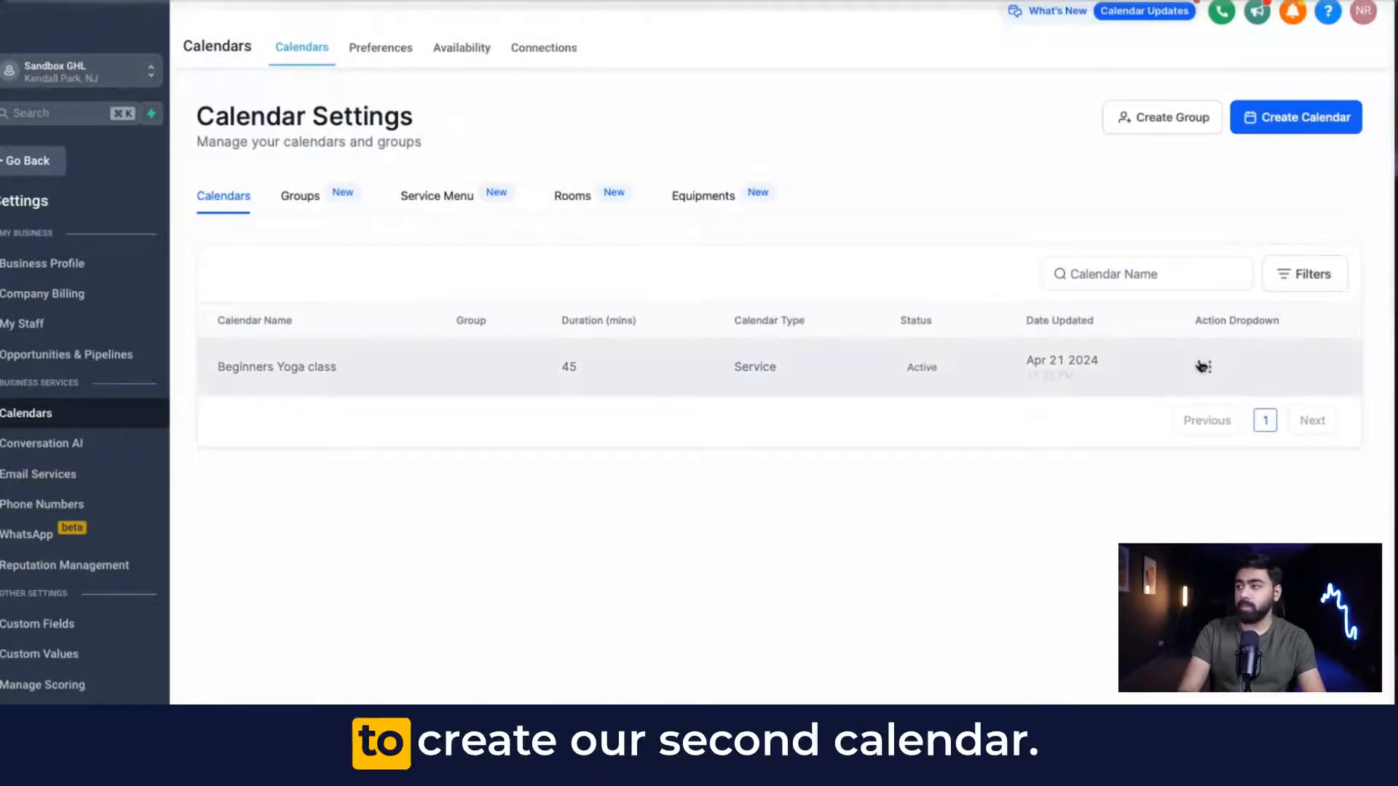
# Duplicate the Beginners Yoga class calendar as a service named "Sound Bath" with the description "Heal and rejuvenate".
pyautogui.click(1210, 367)
pyautogui.click(1192, 434)
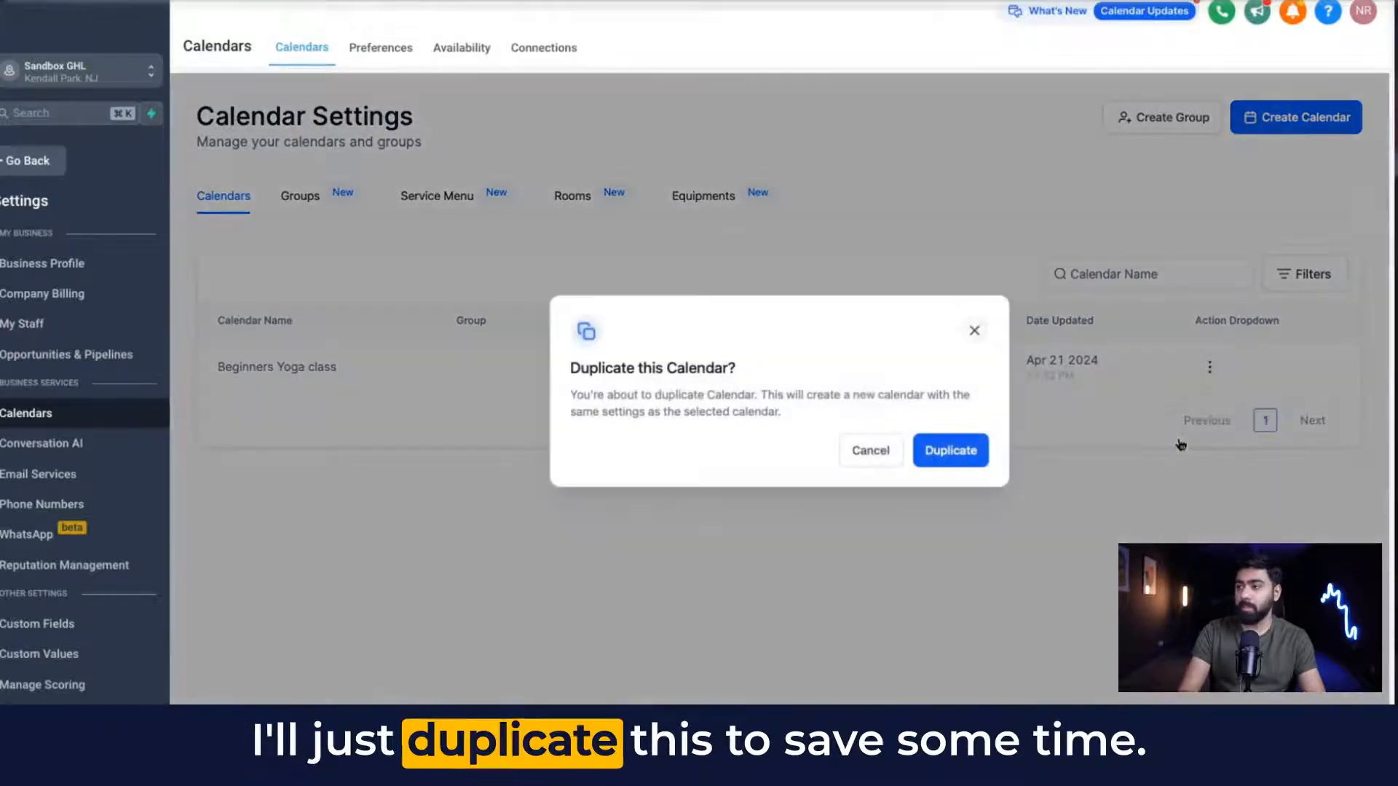
pyautogui.click(933, 449)
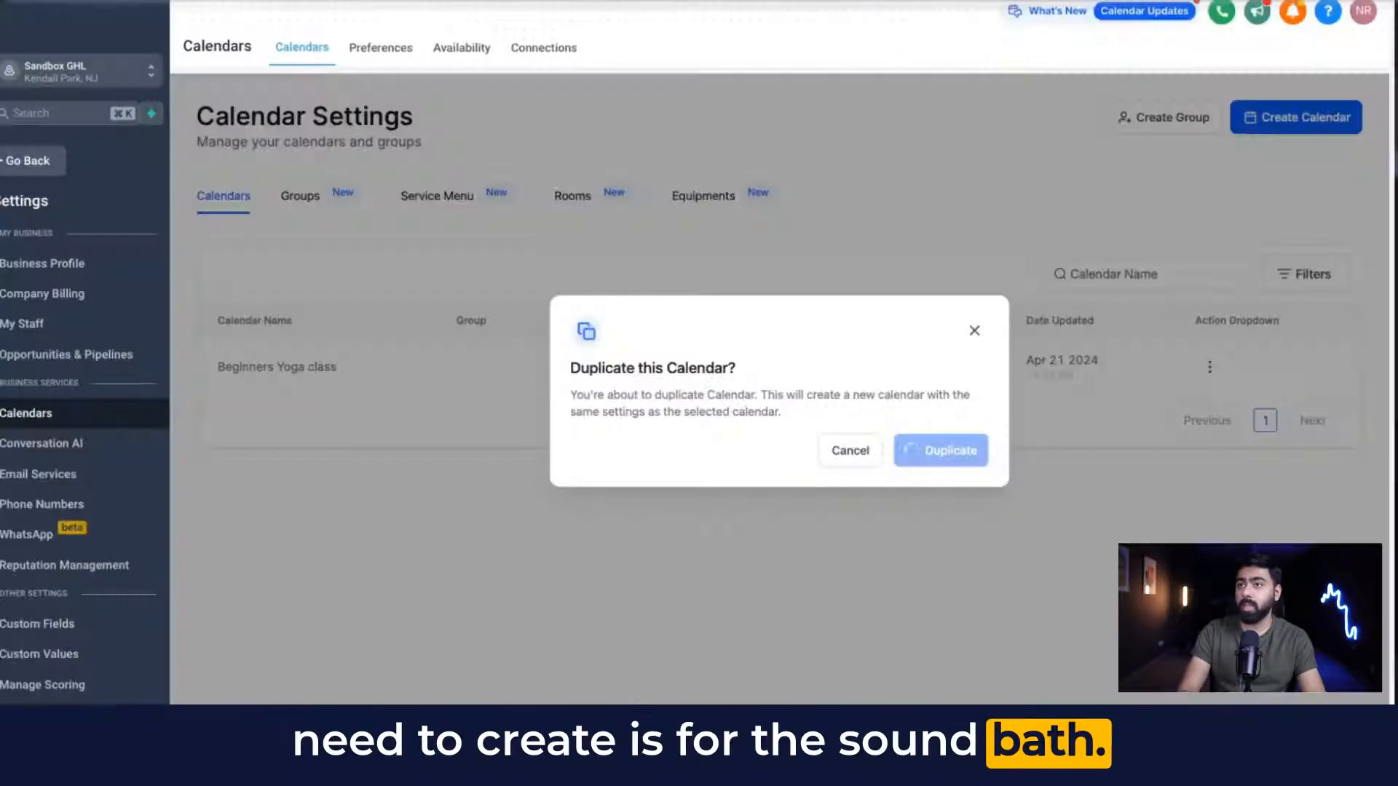
pyautogui.moveTo(609, 416); pyautogui.dragTo(425, 412)
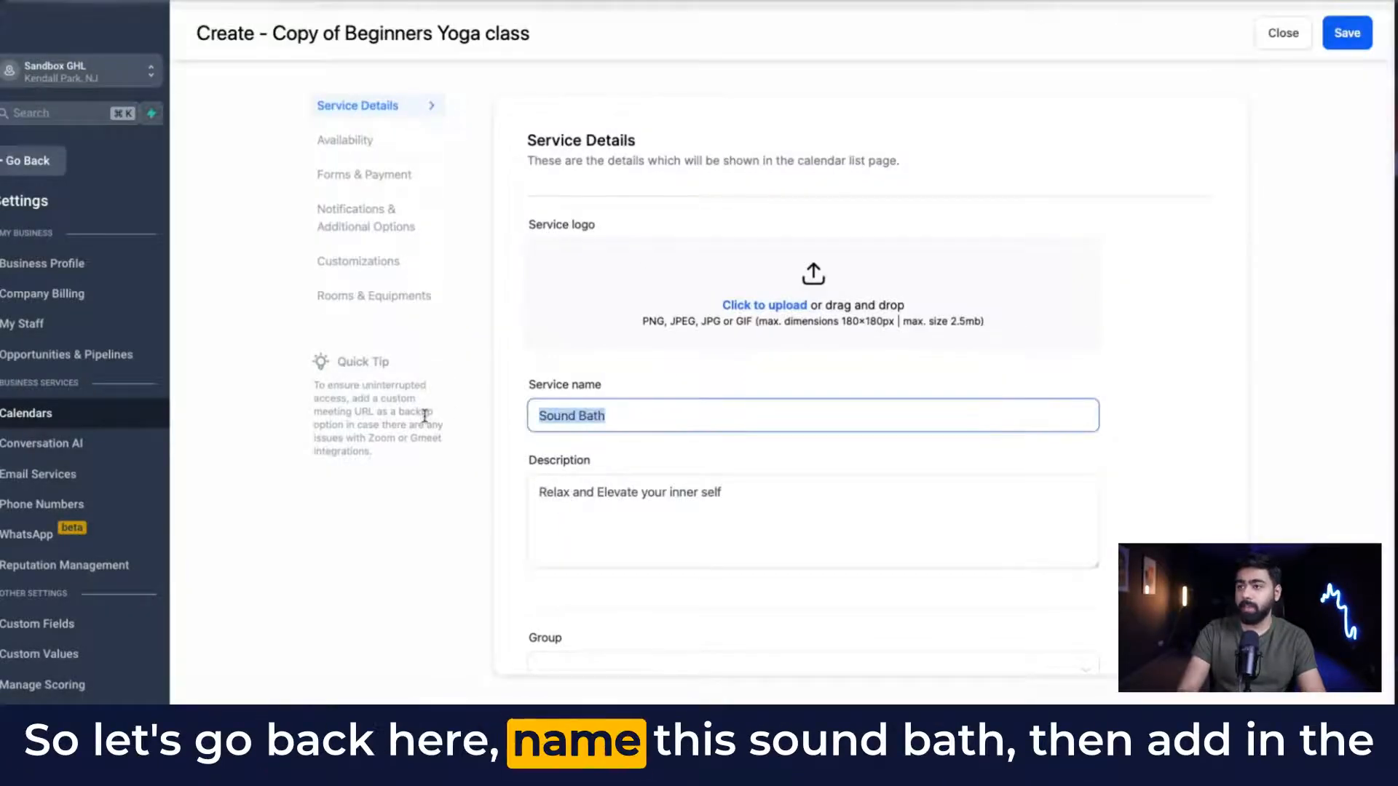
pyautogui.moveTo(654, 492); pyautogui.dragTo(452, 486)
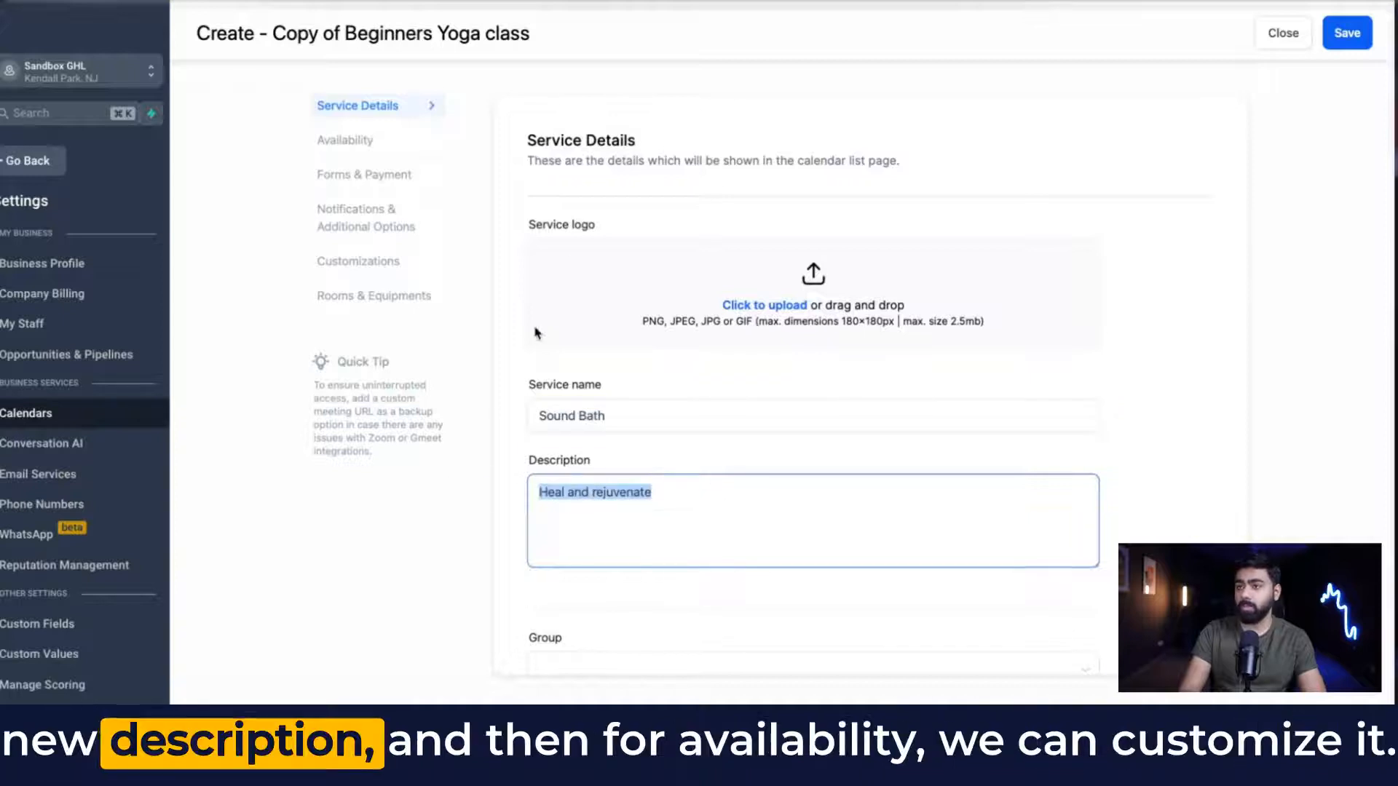
# Set the start of the duplicated calendar's Monday availability to 11:00 AM.
pyautogui.click(408, 140)
pyautogui.click(637, 321)
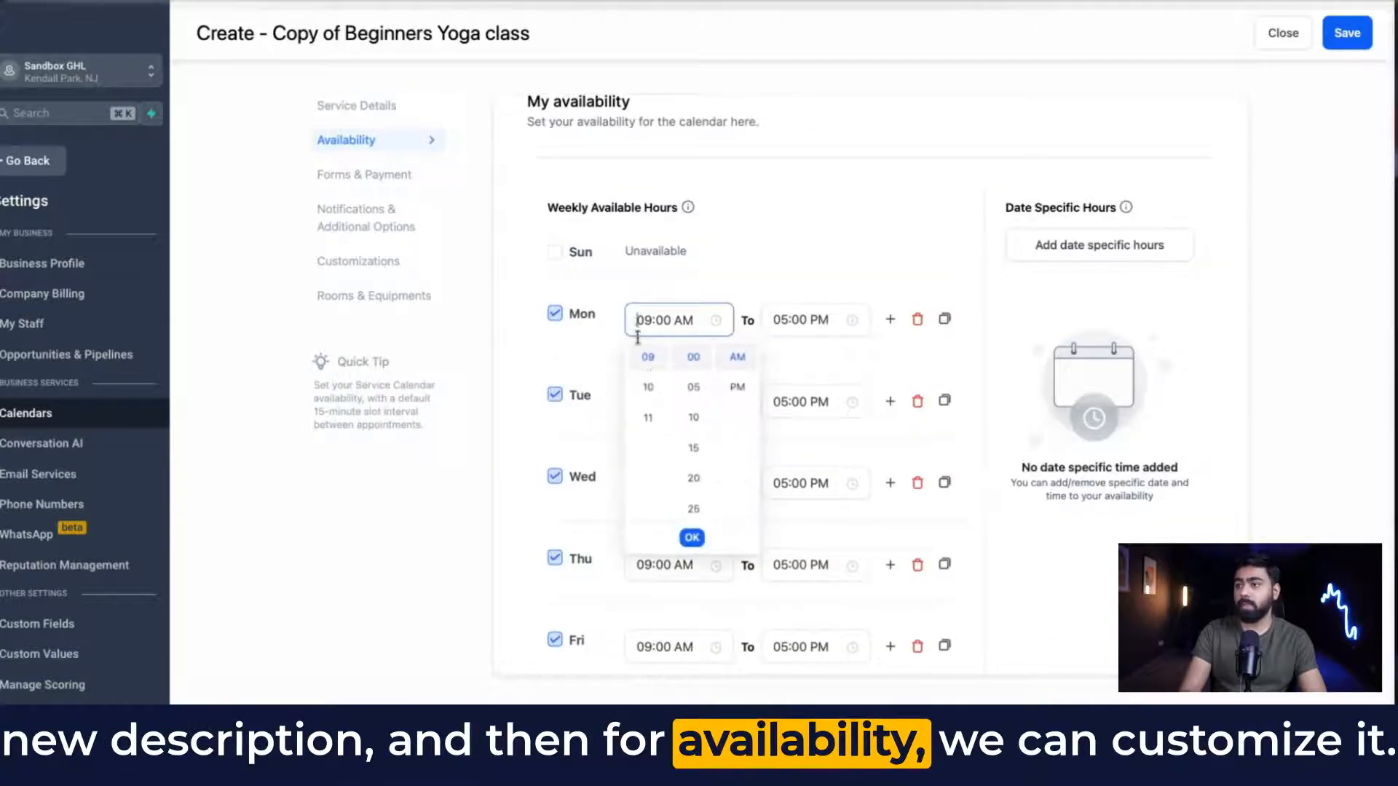
pyautogui.click(649, 420)
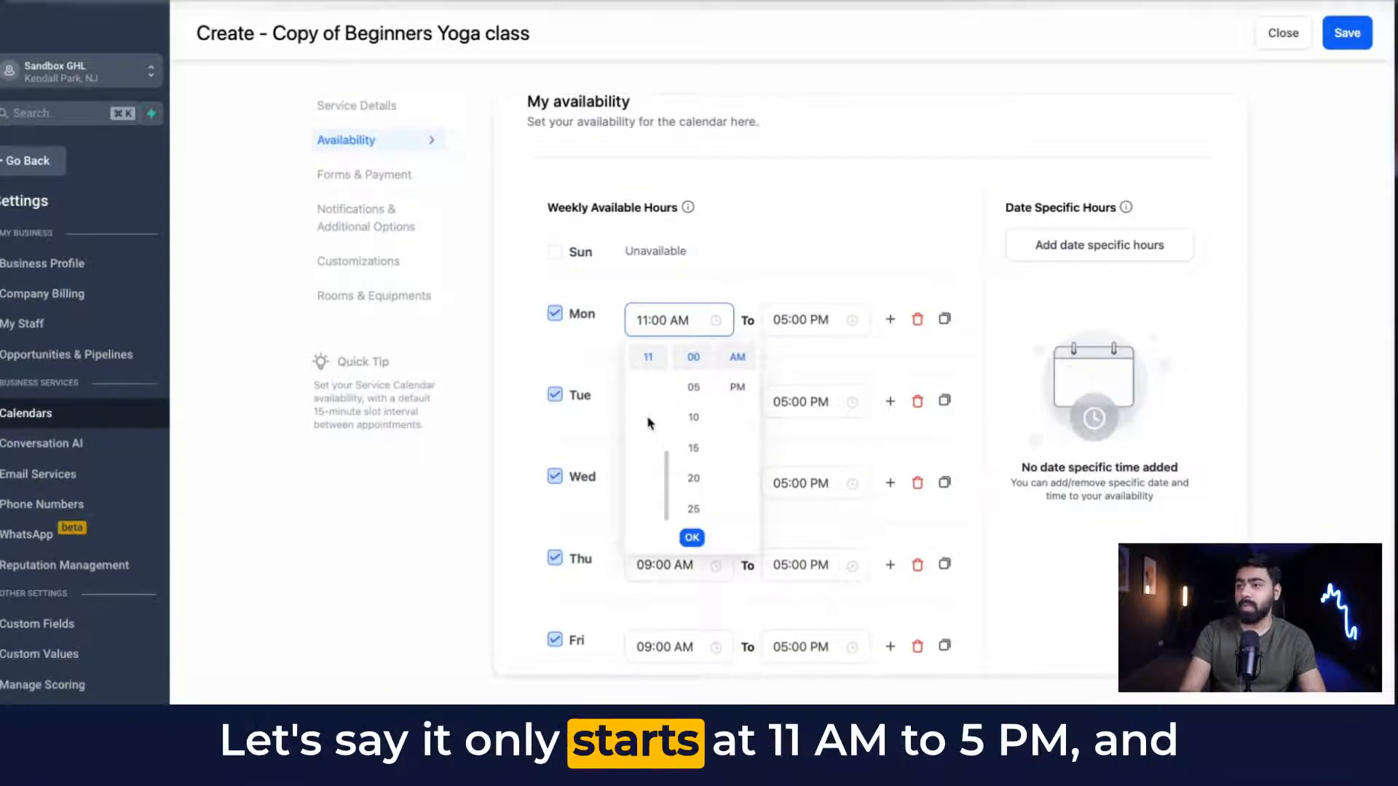
pyautogui.click(773, 286)
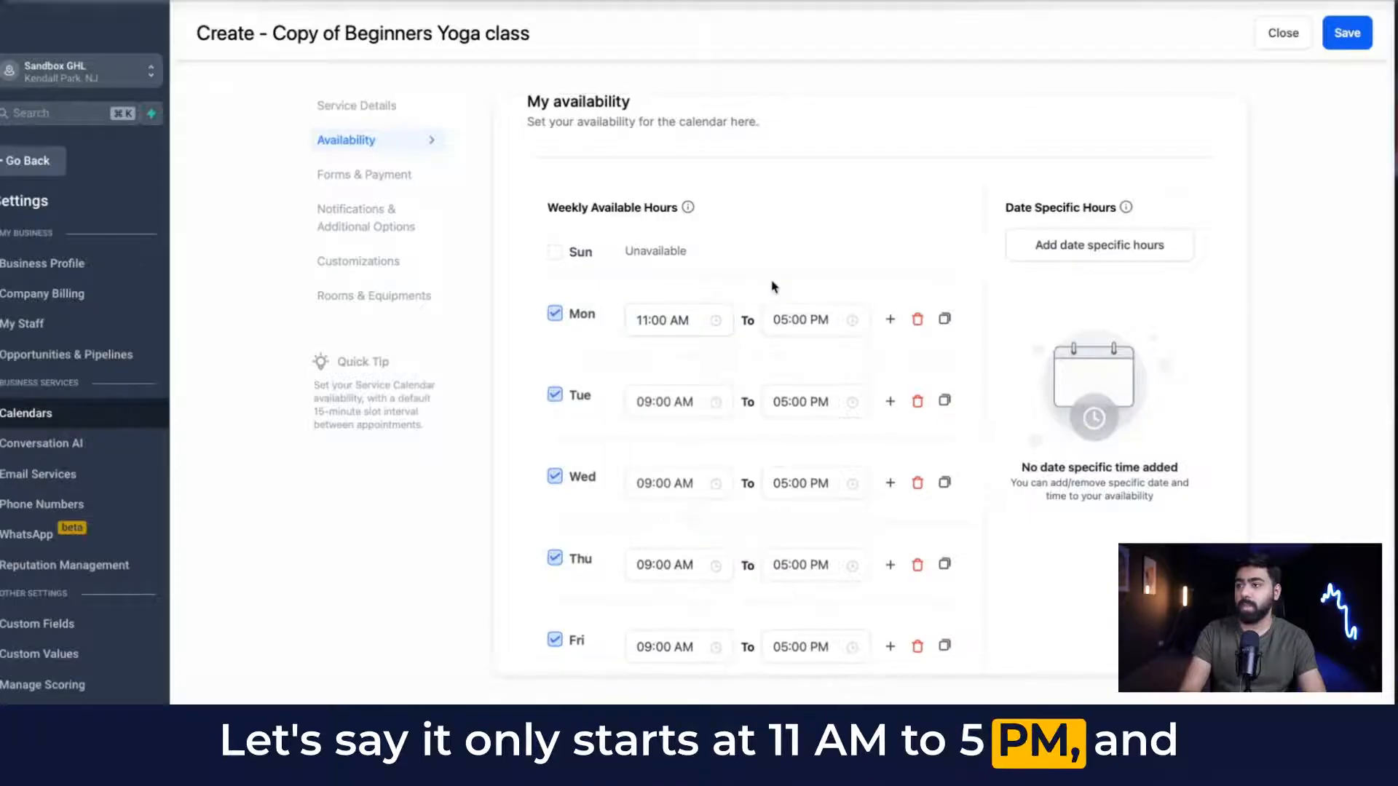
# Copy Monday's available hours to Tuesday, Wednesday, Thursday and Friday.
pyautogui.scroll(-1, 773, 286)
pyautogui.click(946, 299)
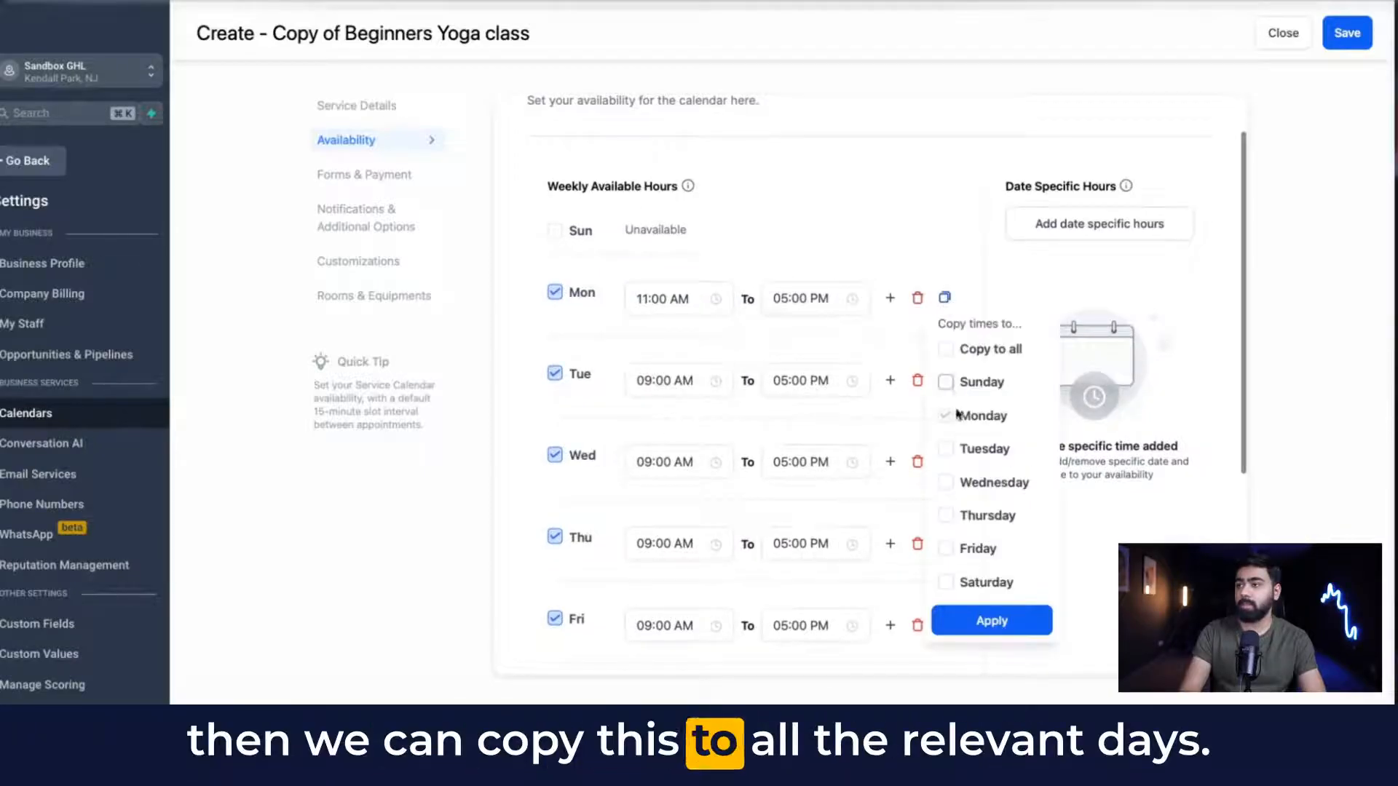
pyautogui.click(946, 483)
pyautogui.click(946, 515)
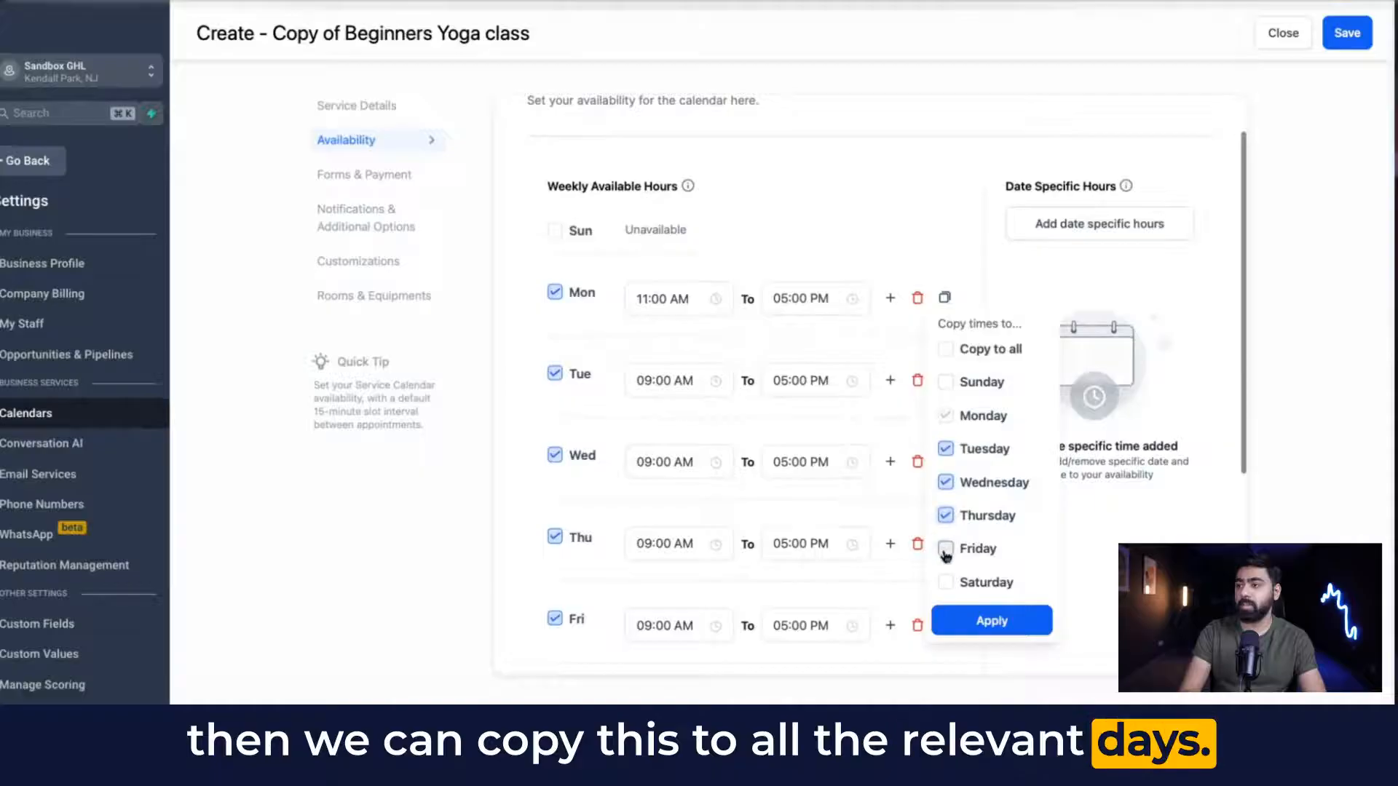
pyautogui.click(945, 548)
pyautogui.click(992, 620)
# Replace the duplicated calendar's service cover image with the photo of singing bowls.
pyautogui.click(395, 263)
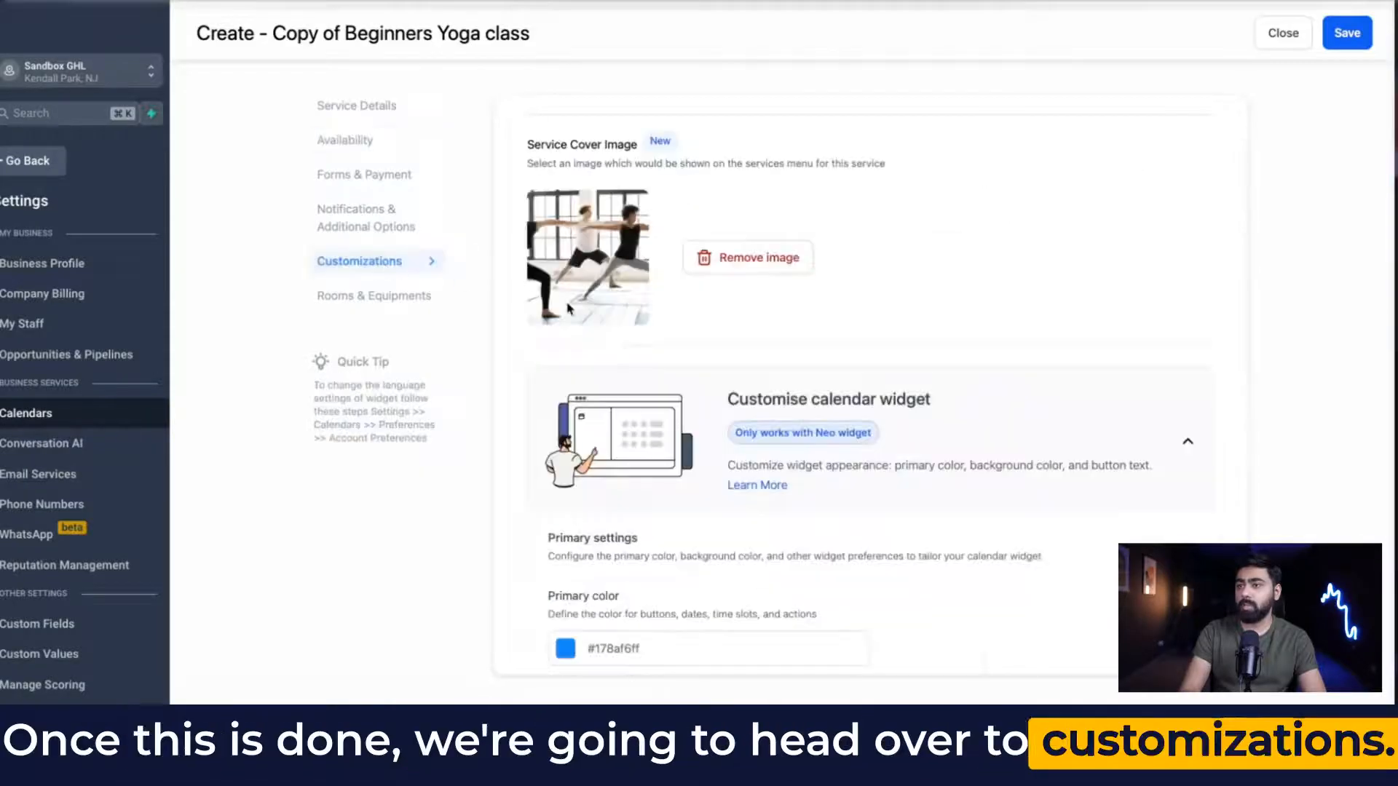
pyautogui.click(726, 273)
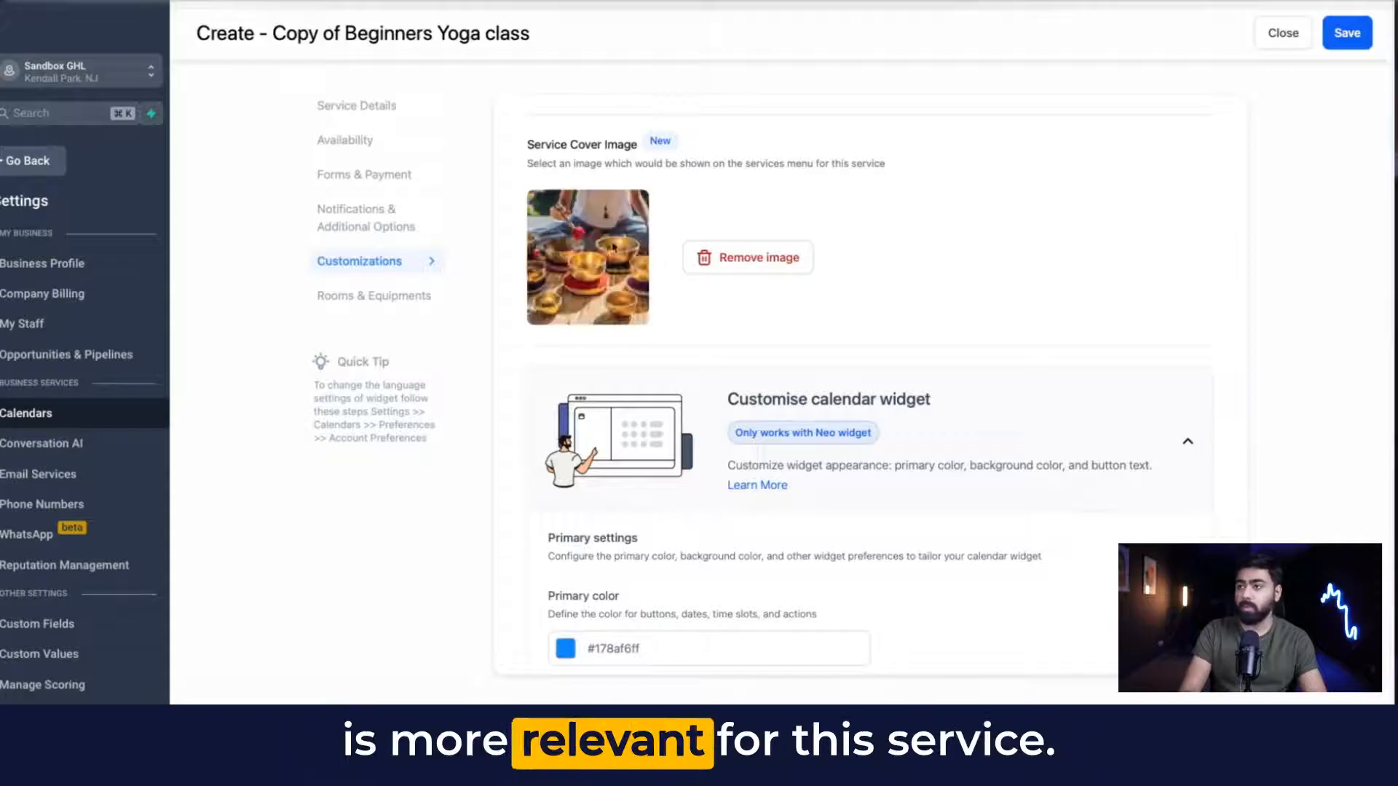
# Assign only Studio Room2 and the Singing Bowls equipment to the Sound Bath calendar and save it.
pyautogui.click(347, 300)
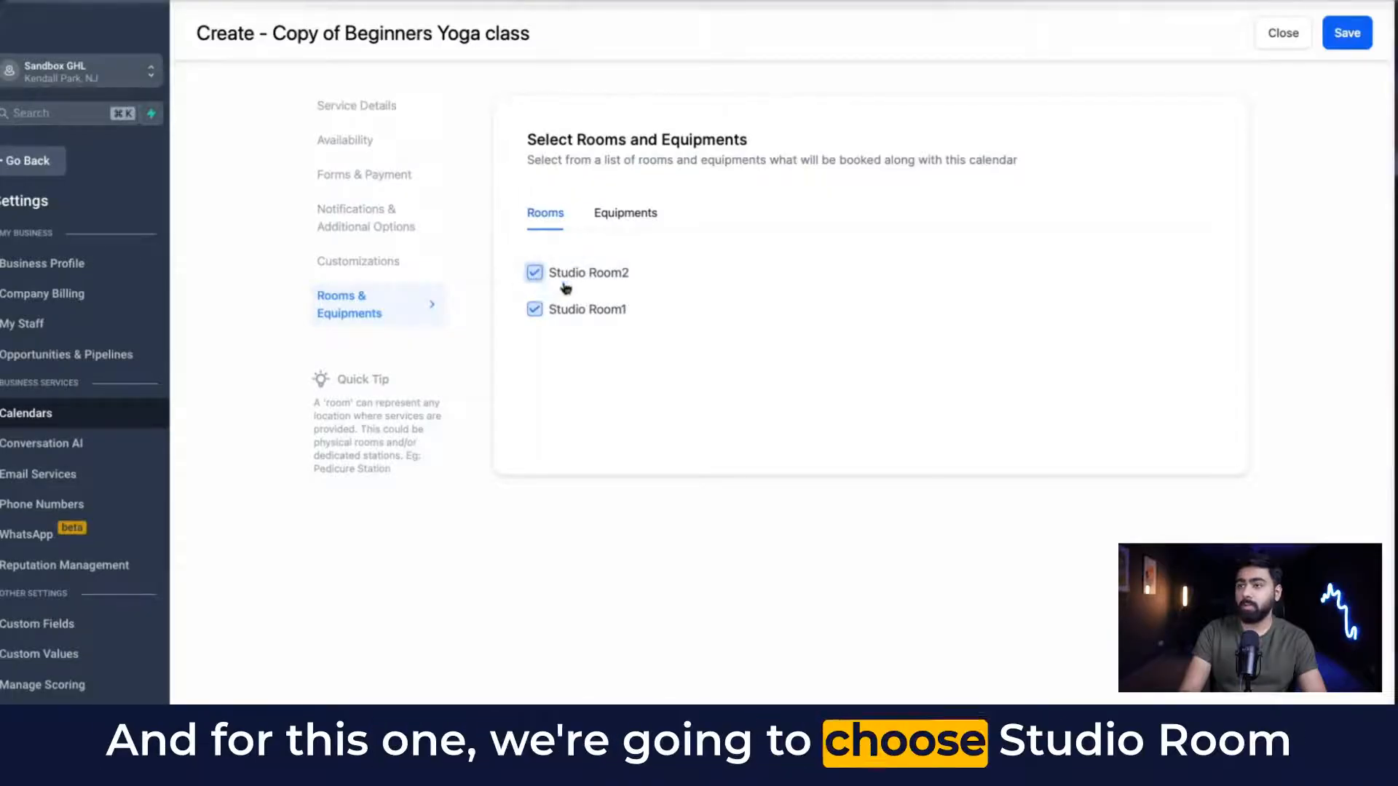
pyautogui.click(535, 310)
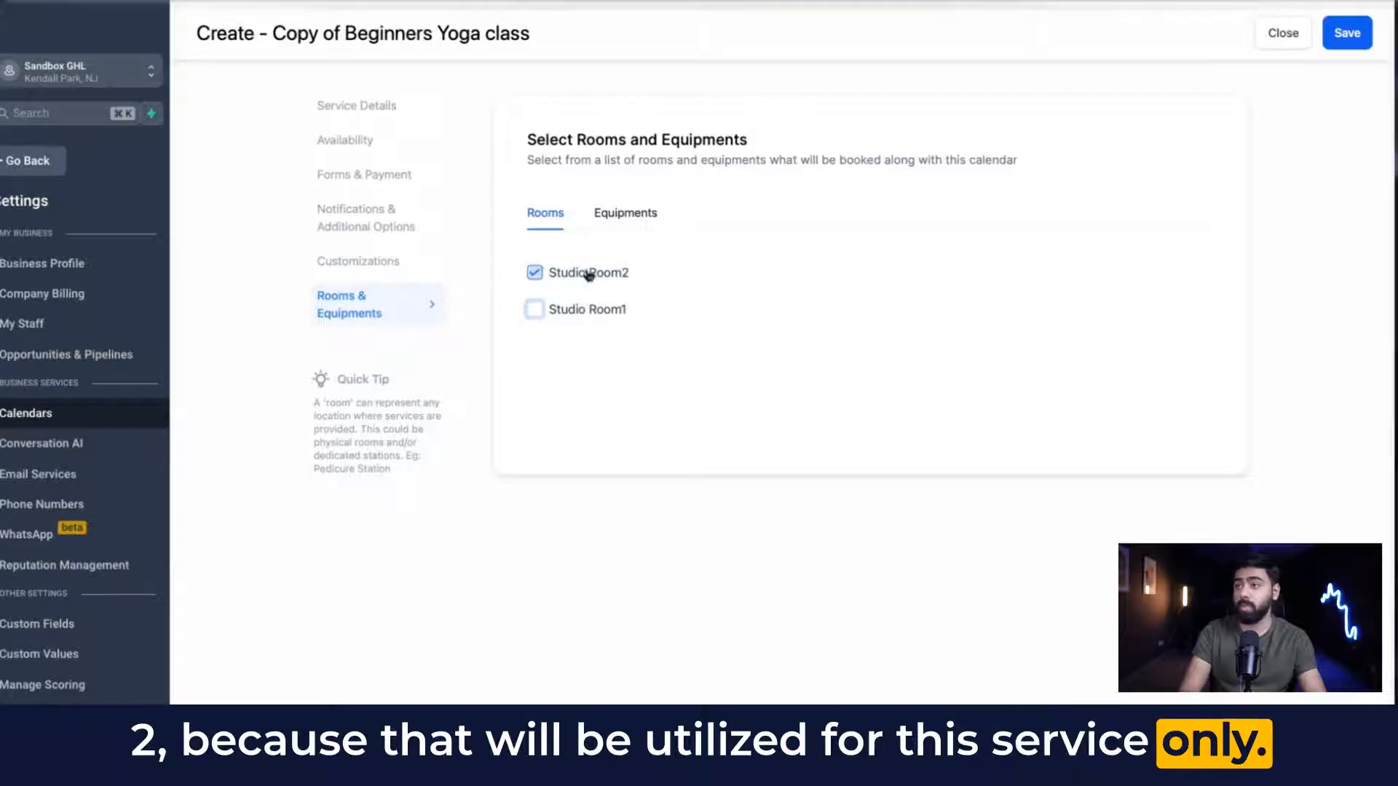
pyautogui.click(620, 215)
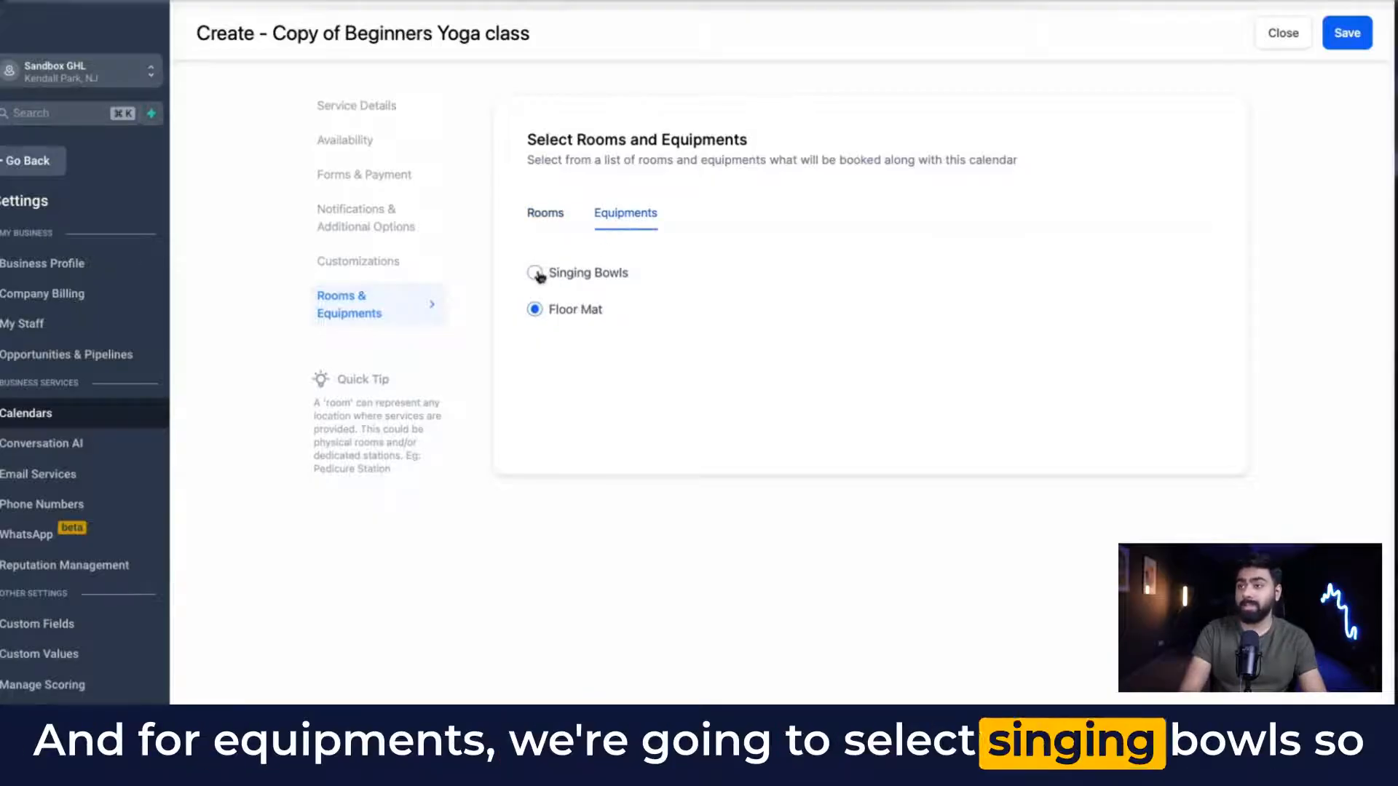
pyautogui.click(536, 274)
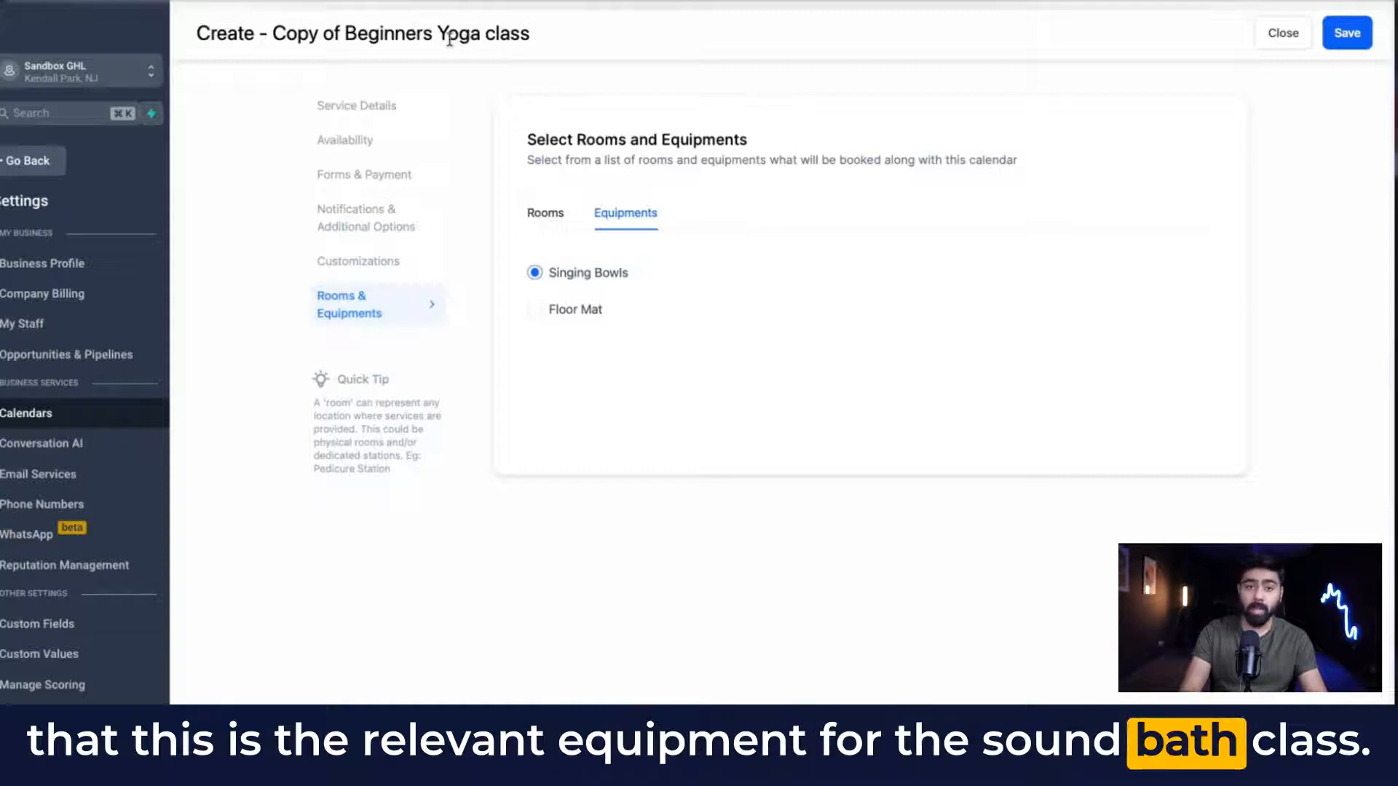
pyautogui.click(1345, 32)
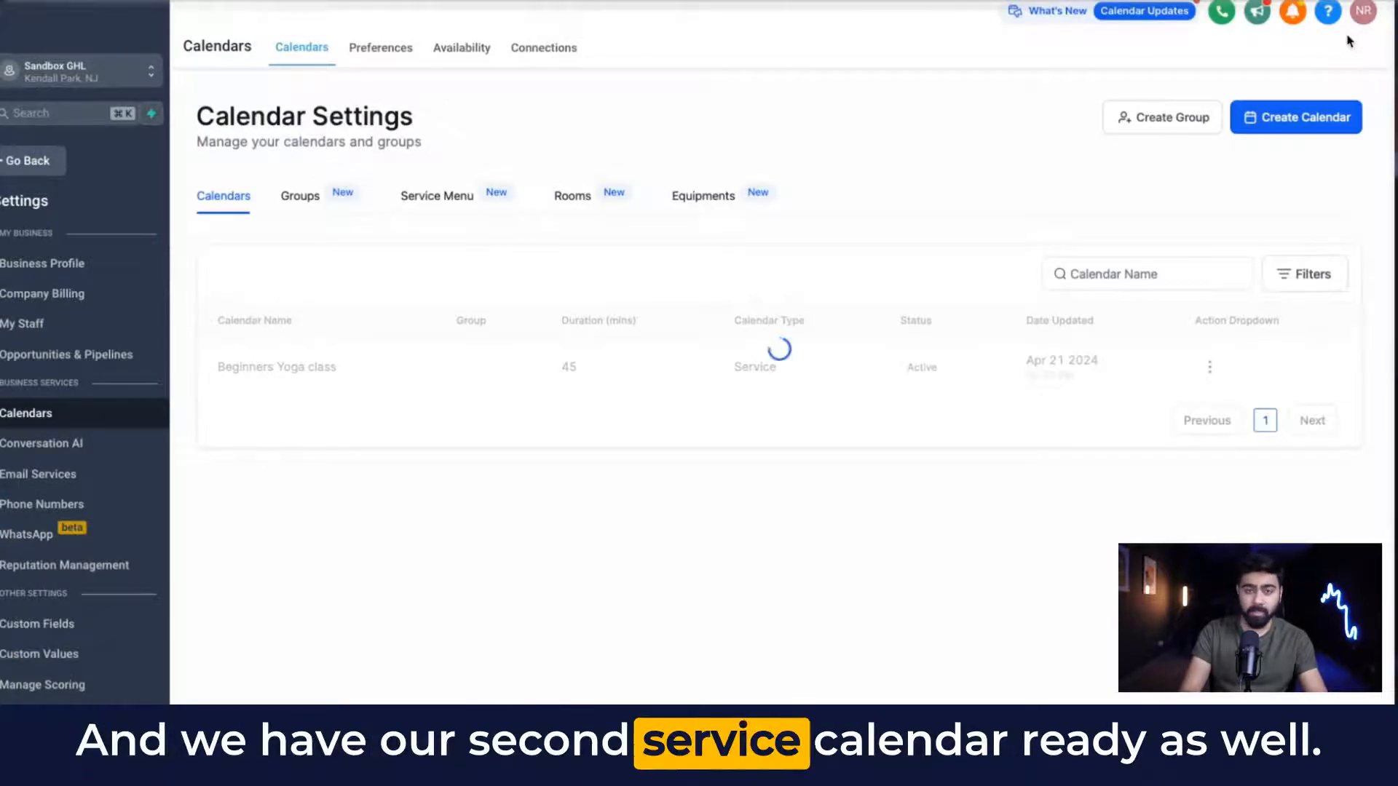
# Create a calendar group named "Relax and Rejuvenate" with the description "Yoga & Sound both" and a custom group URL.
pyautogui.scroll(-1, 1347, 42)
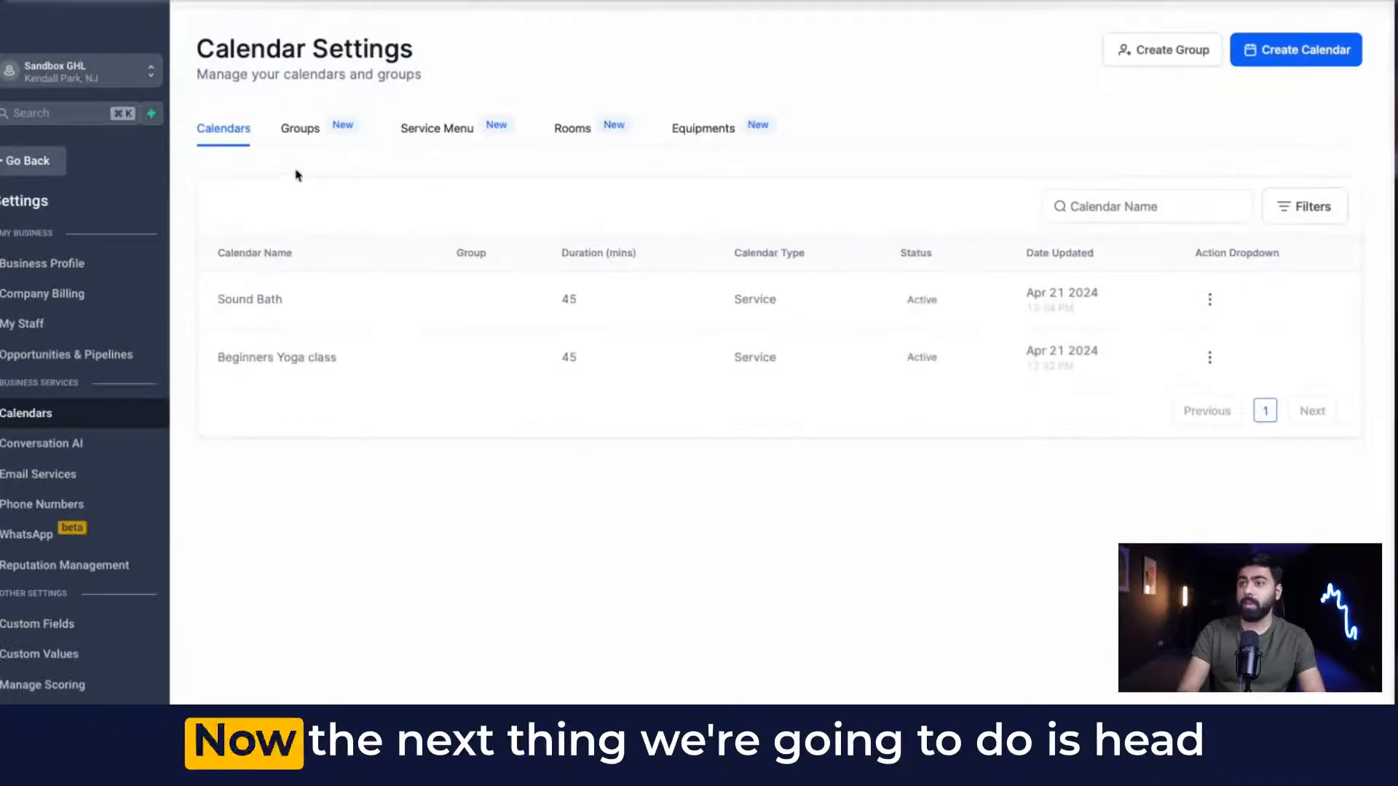
pyautogui.click(299, 129)
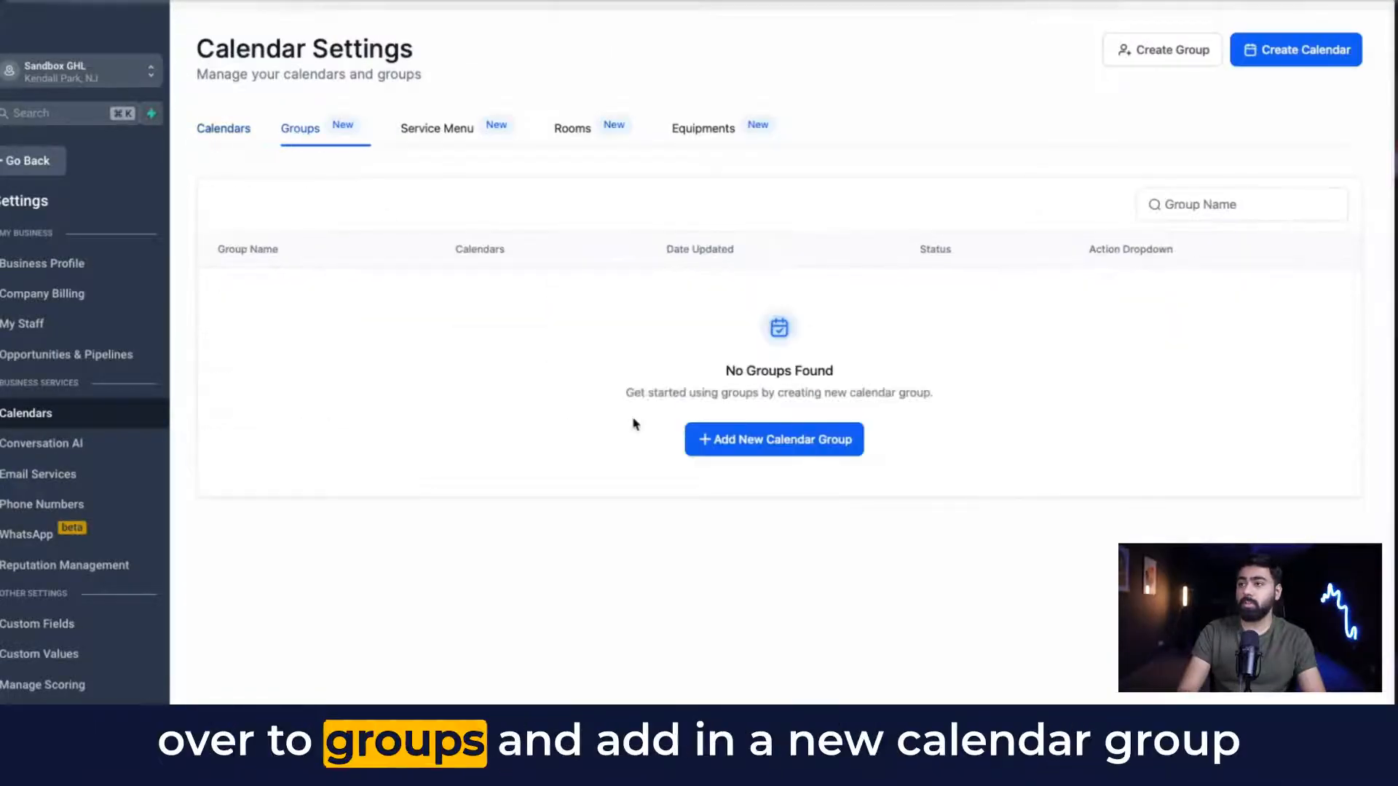
pyautogui.click(748, 445)
pyautogui.click(596, 234)
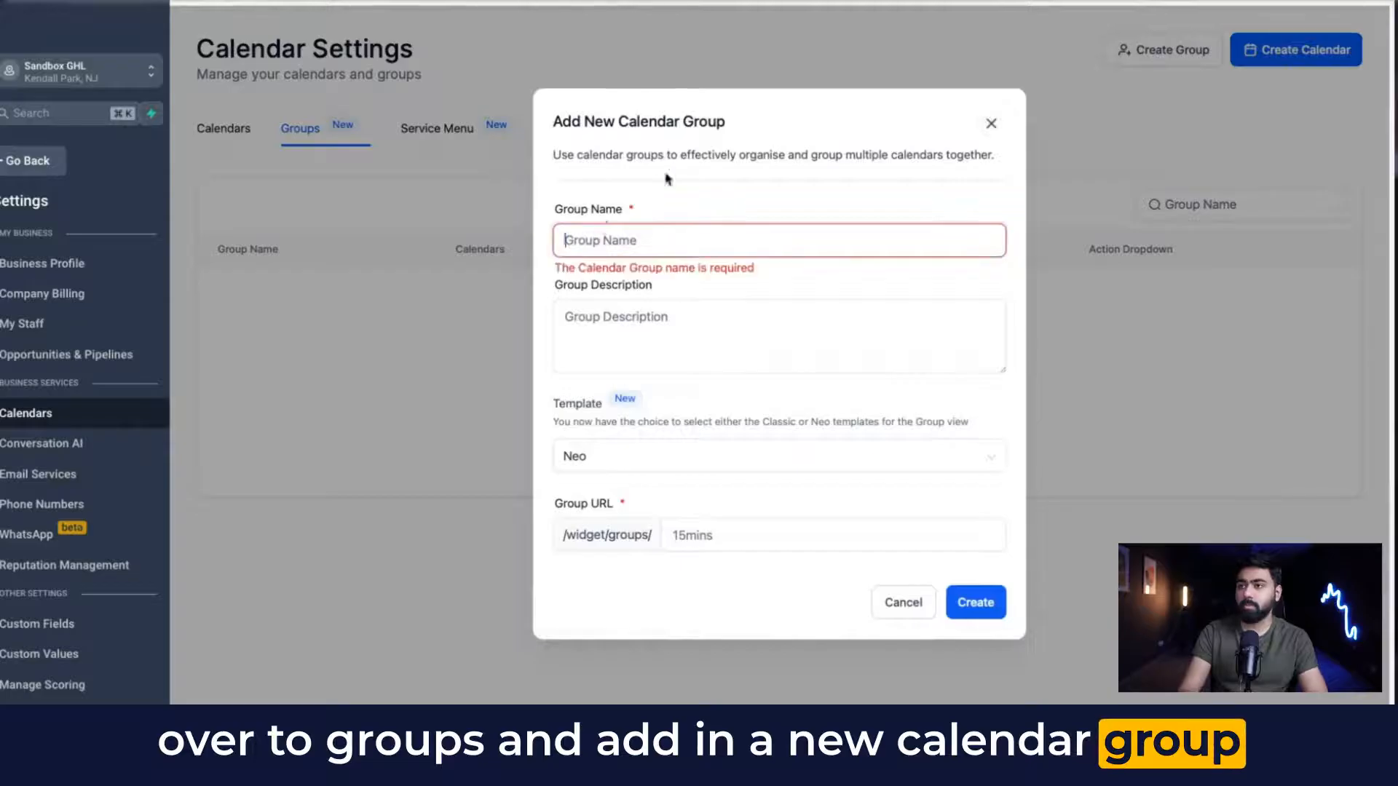
pyautogui.write('Relax and Rejuvenate')
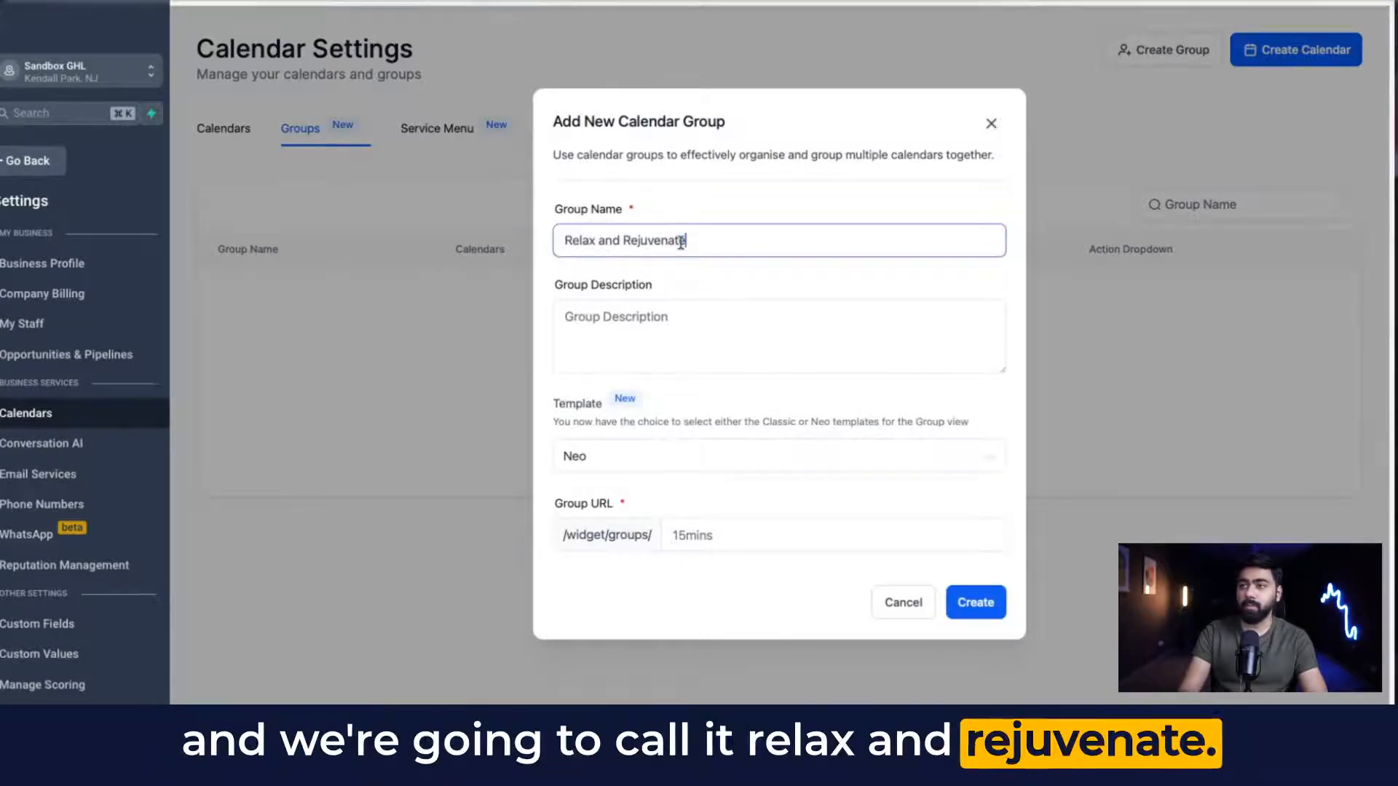
pyautogui.moveTo(569, 155); pyautogui.dragTo(882, 166)
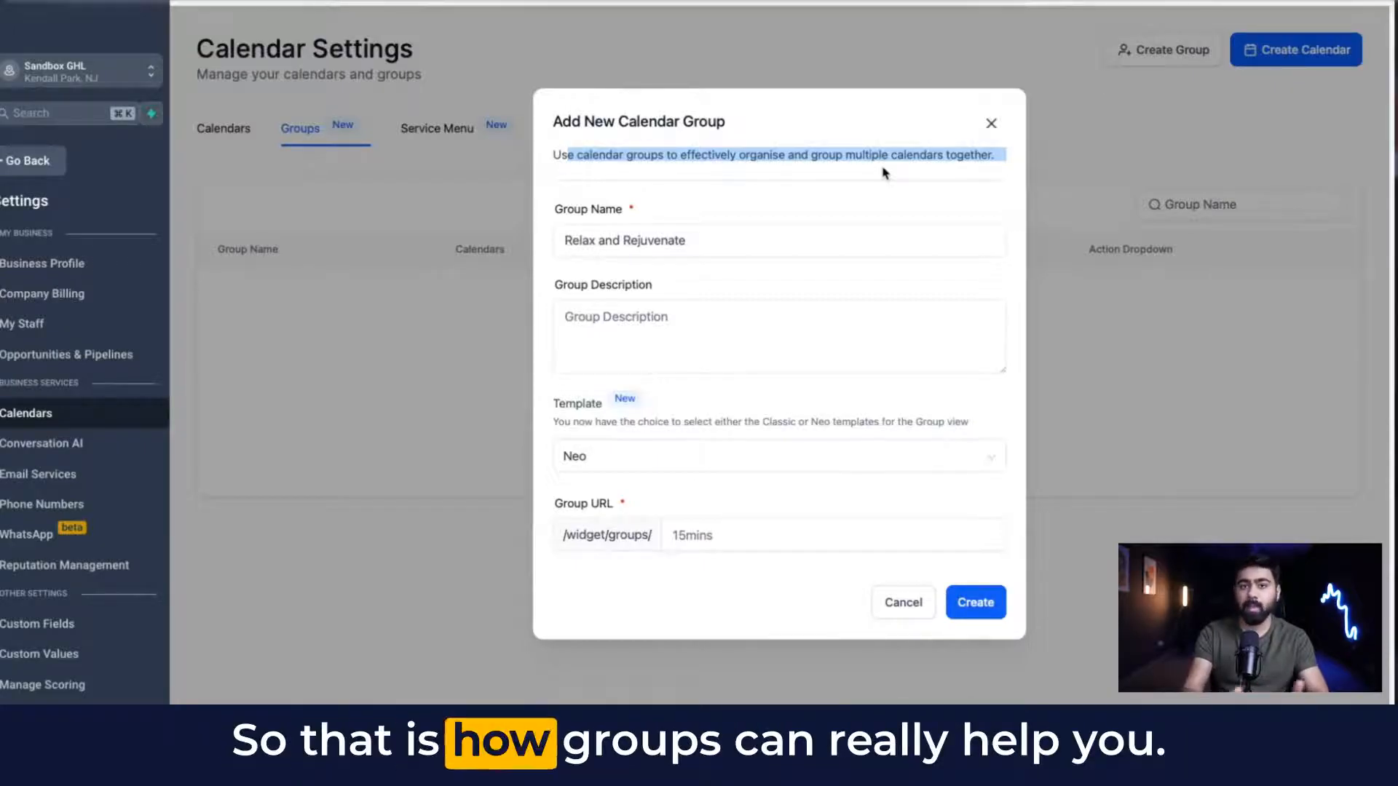
pyautogui.click(662, 280)
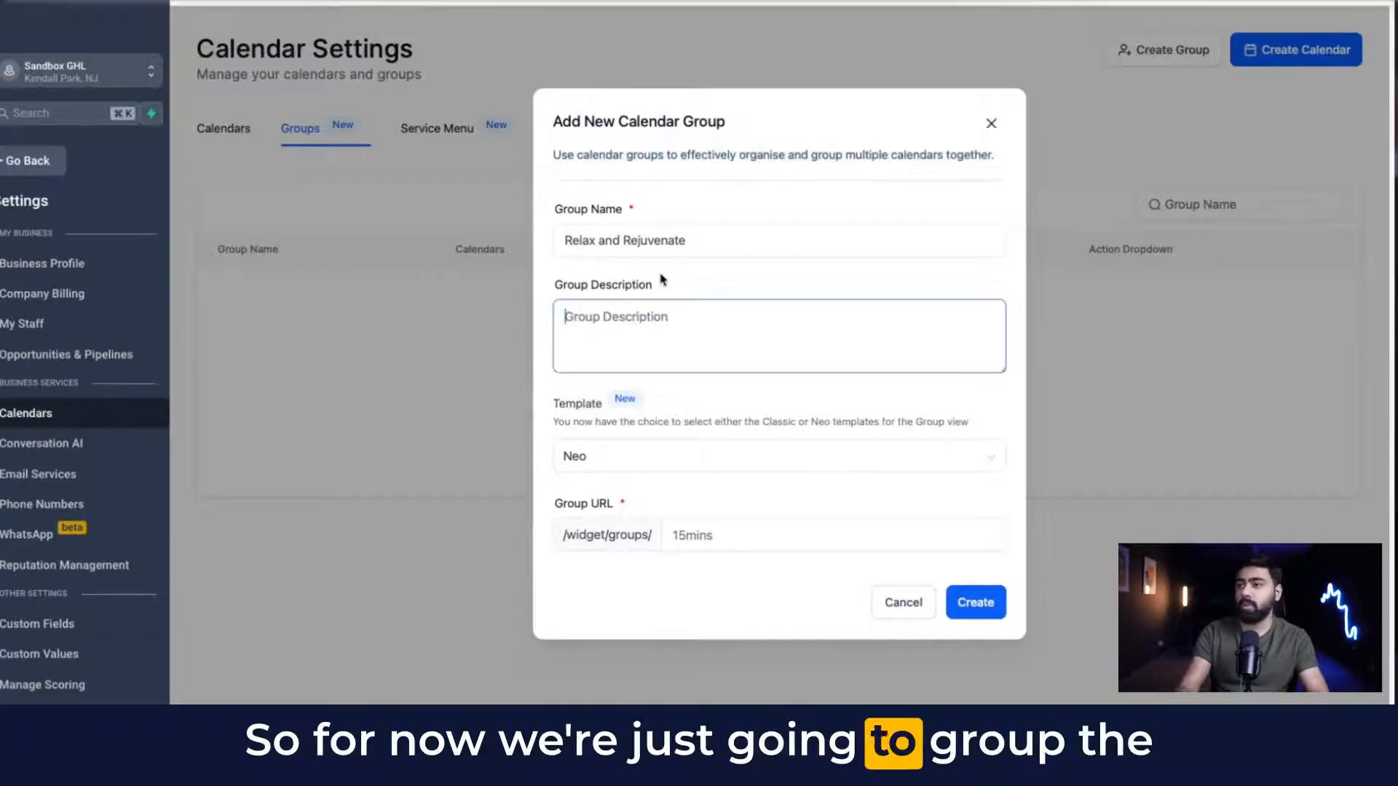
pyautogui.write('Yoga & Sound both')
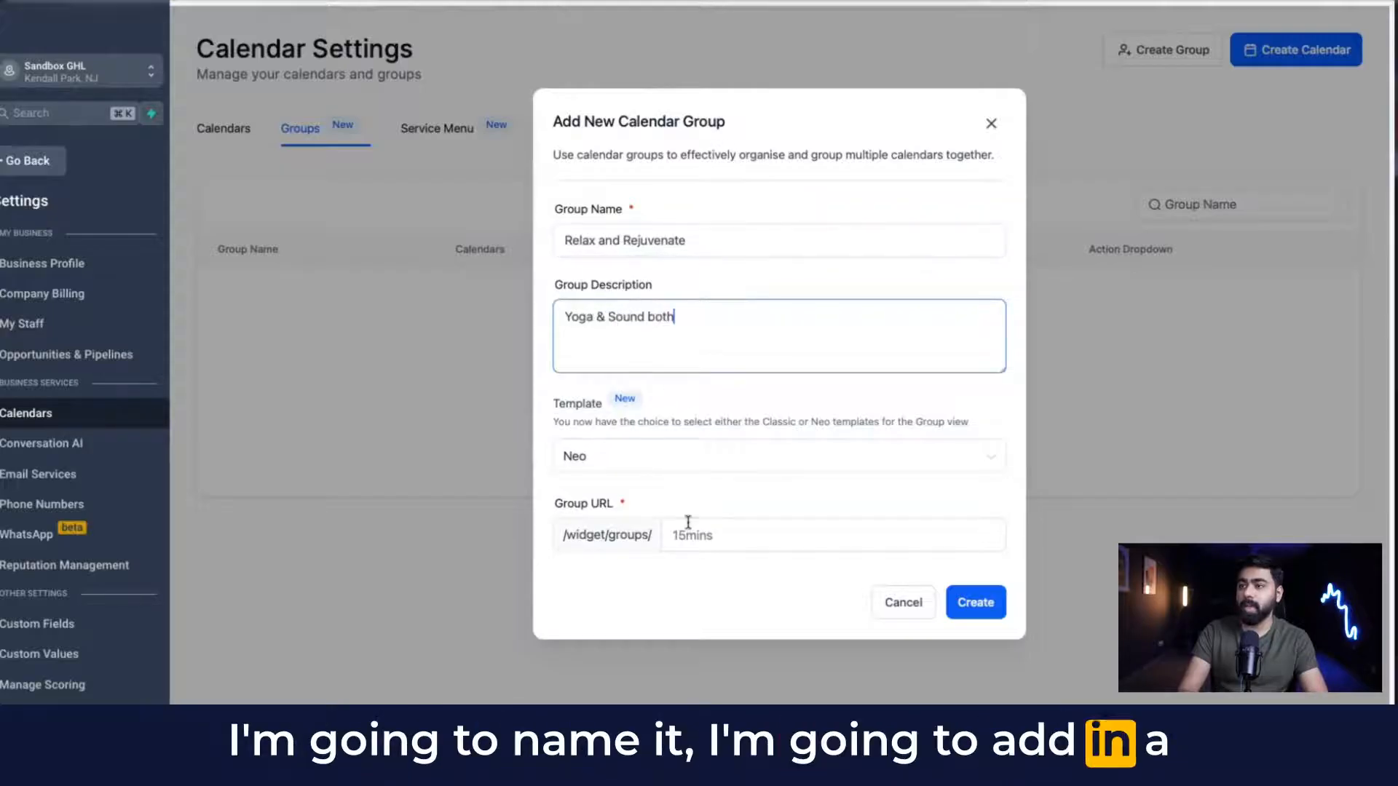
pyautogui.click(690, 536)
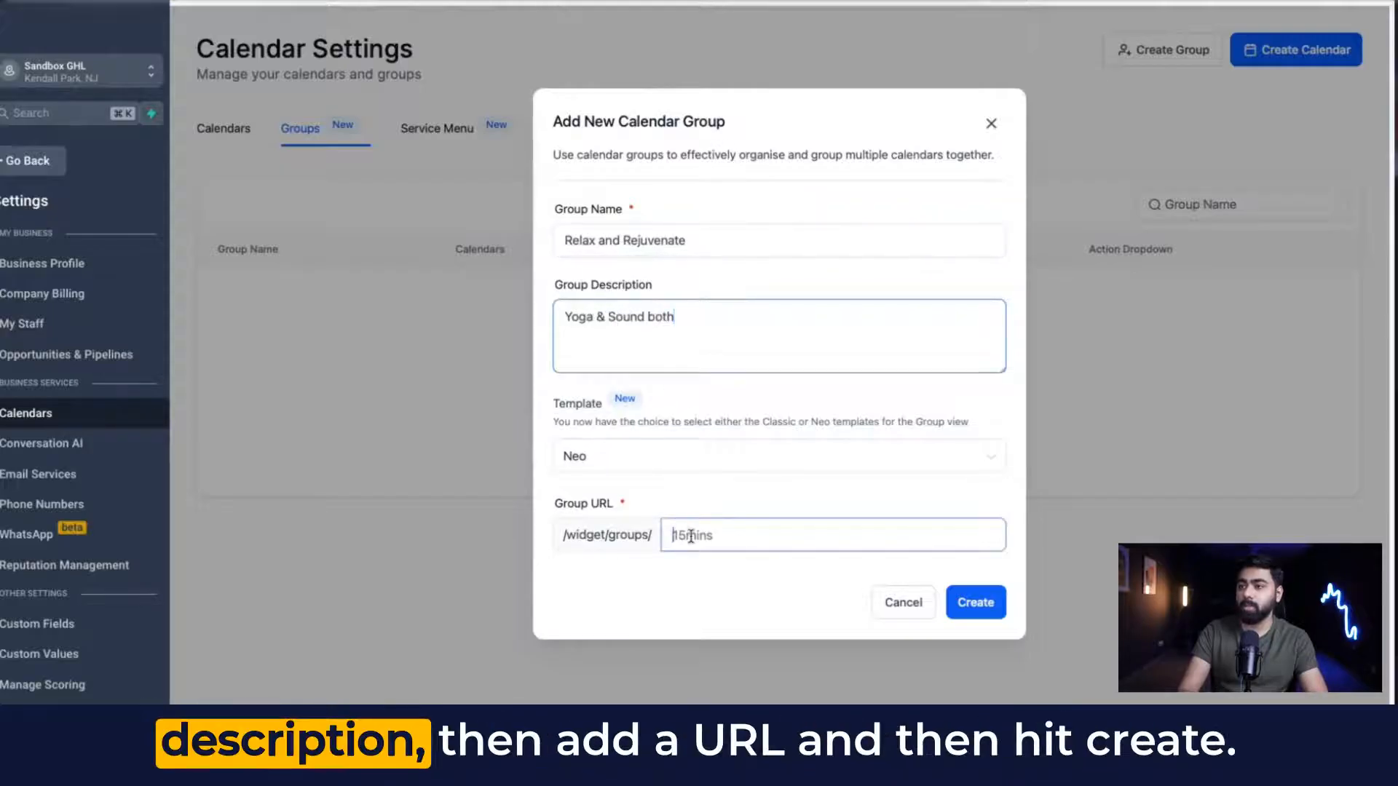
pyautogui.doubleClick(754, 533)
pyautogui.click(991, 604)
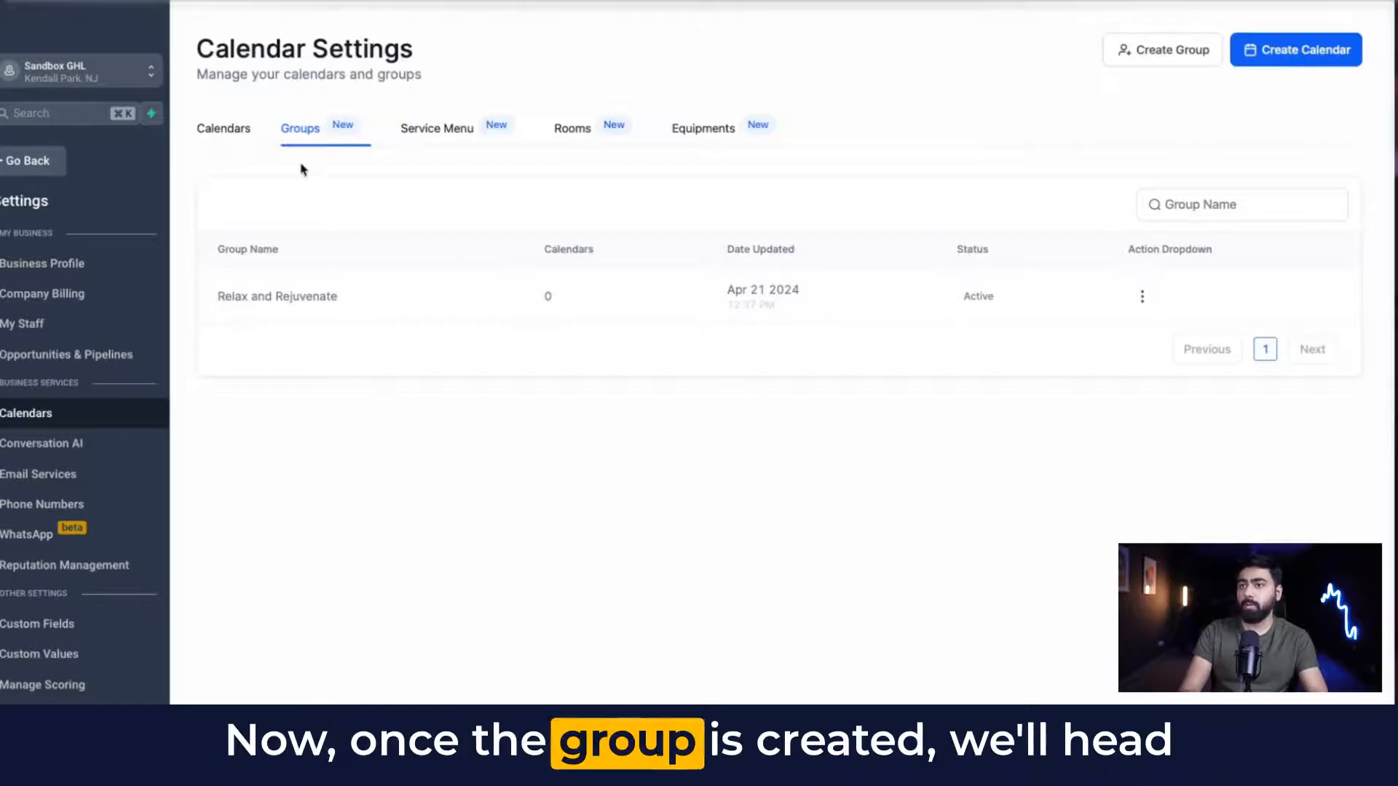
# Move the Sound Bath calendar into the "Relax and Rejuvenate" group, acknowledging that its legacy link stops working.
pyautogui.click(224, 132)
pyautogui.click(1210, 300)
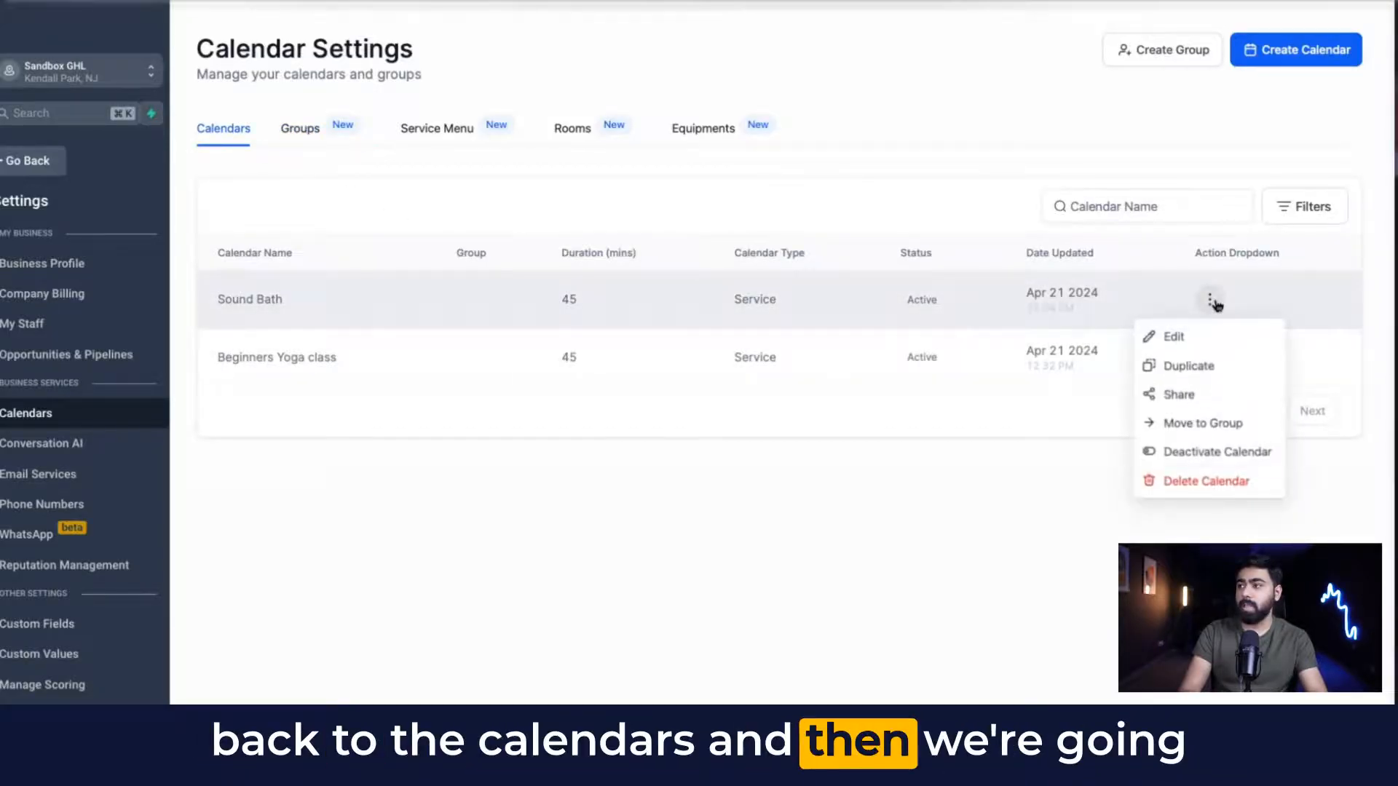
pyautogui.click(1203, 425)
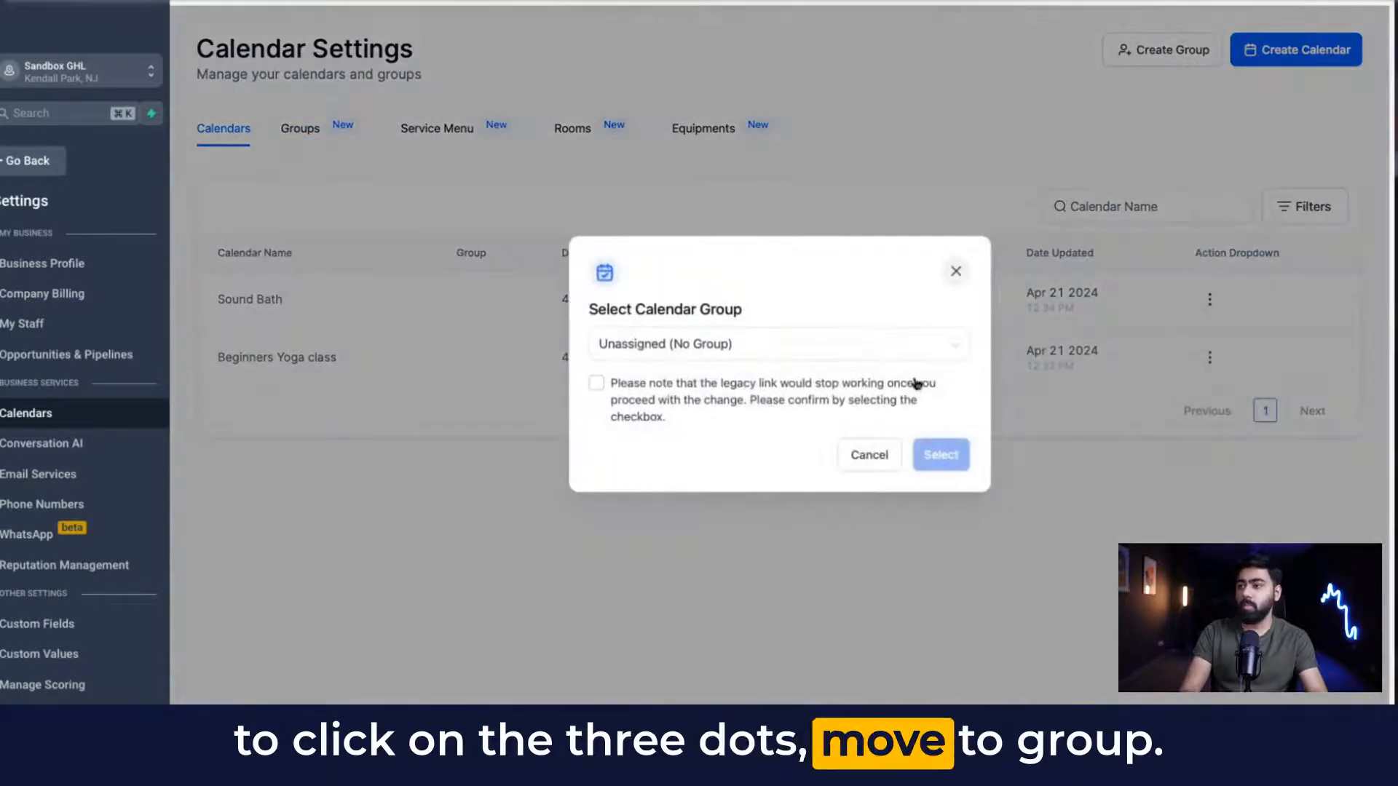
pyautogui.click(779, 344)
pyautogui.click(655, 410)
pyautogui.click(655, 424)
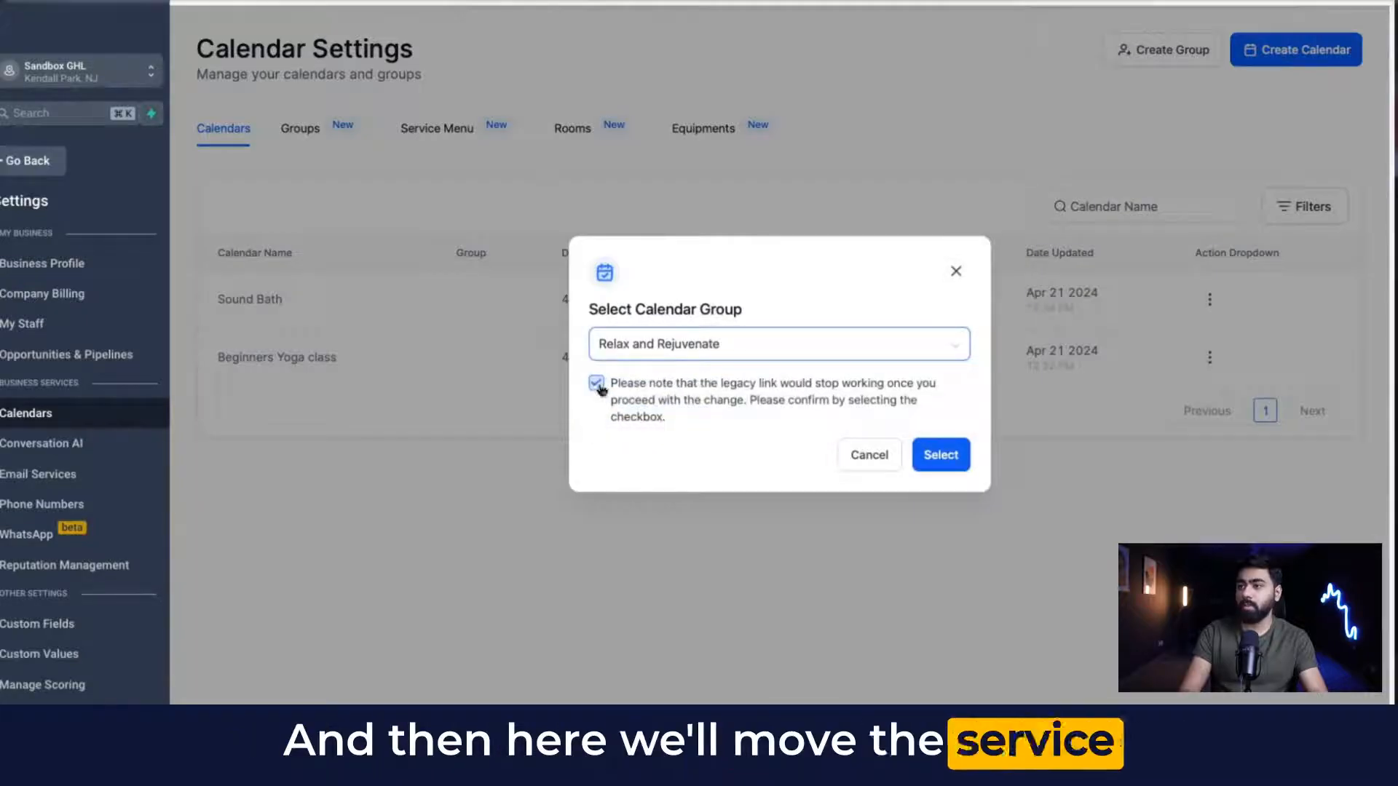
pyautogui.click(939, 455)
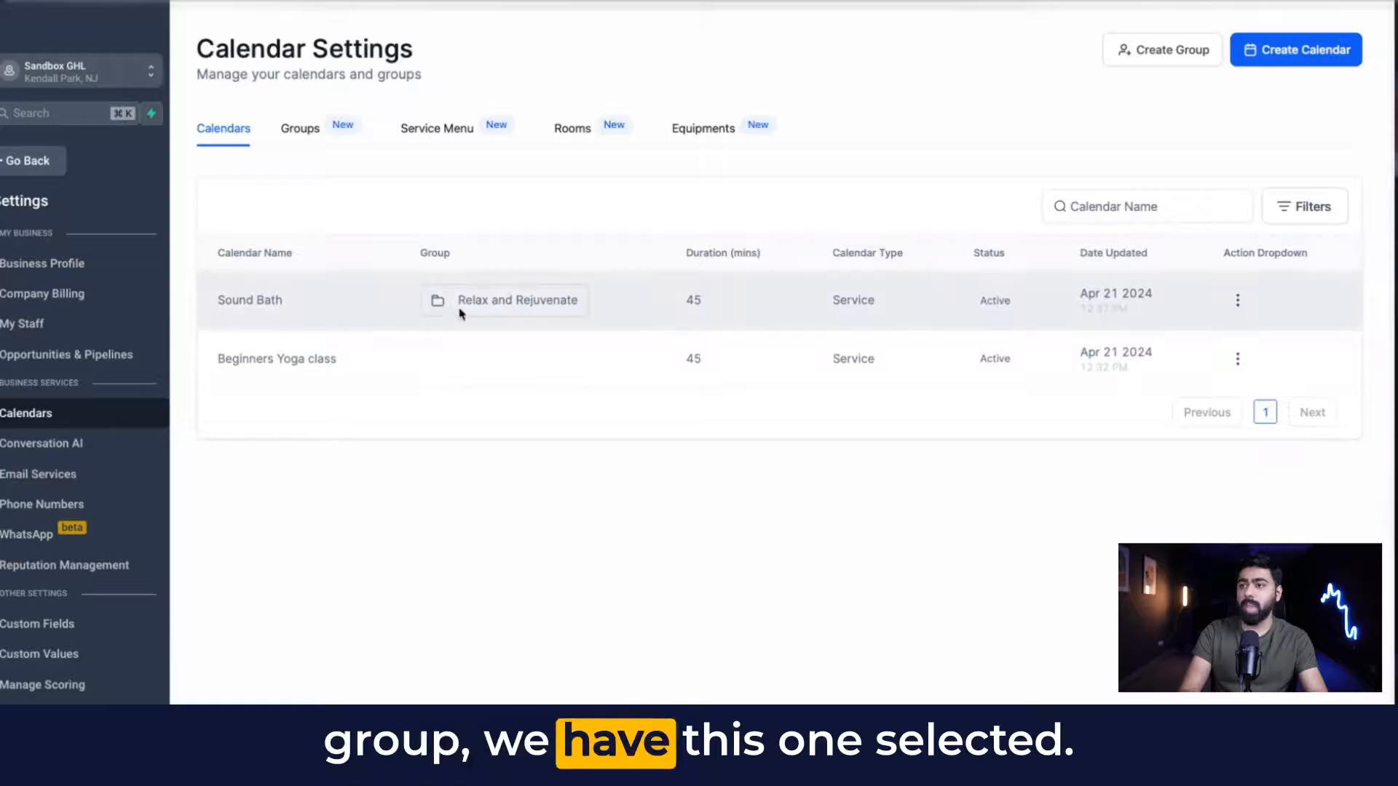
# Move the Beginners Yoga class calendar into the "Relax and Rejuvenate" group, accepting the legacy link notice.
pyautogui.click(1237, 358)
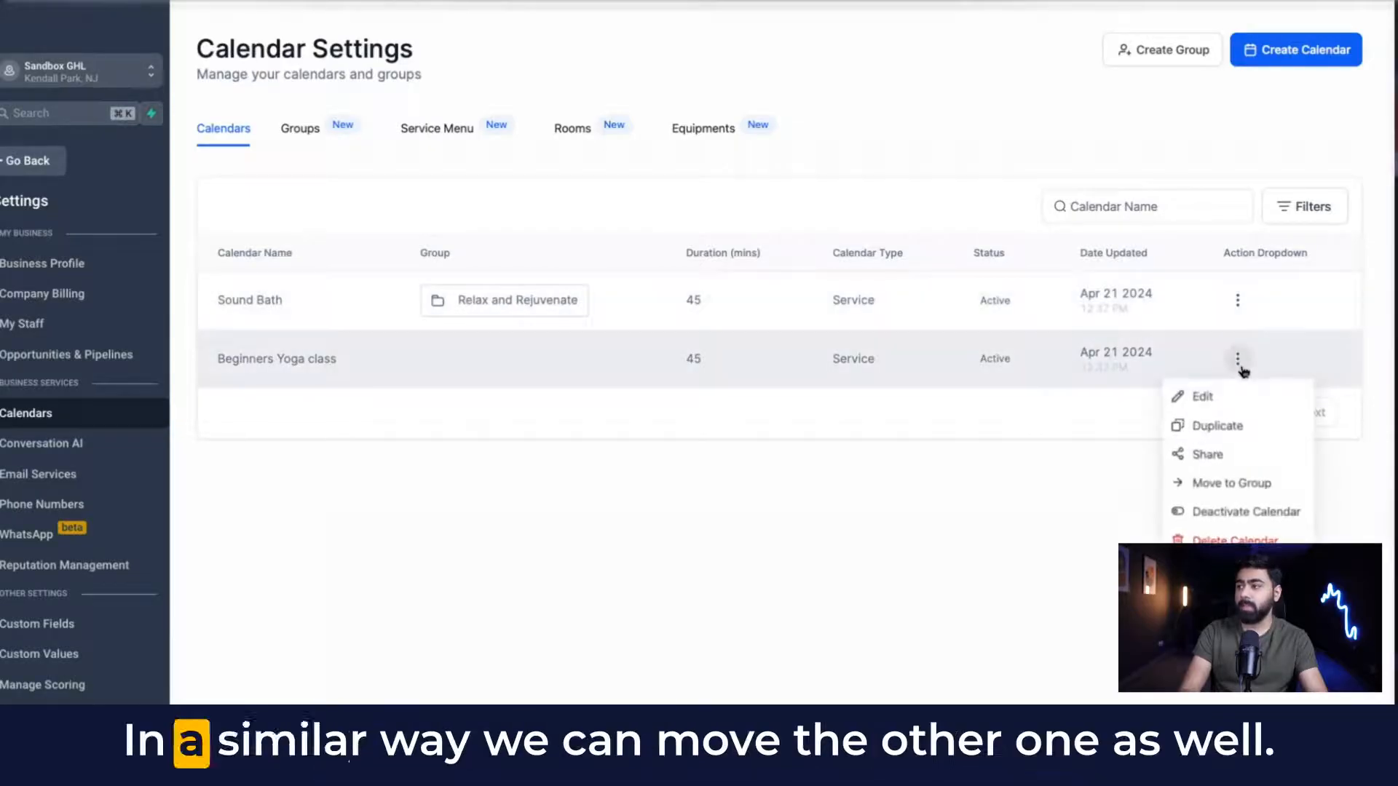
pyautogui.click(1229, 480)
pyautogui.click(758, 346)
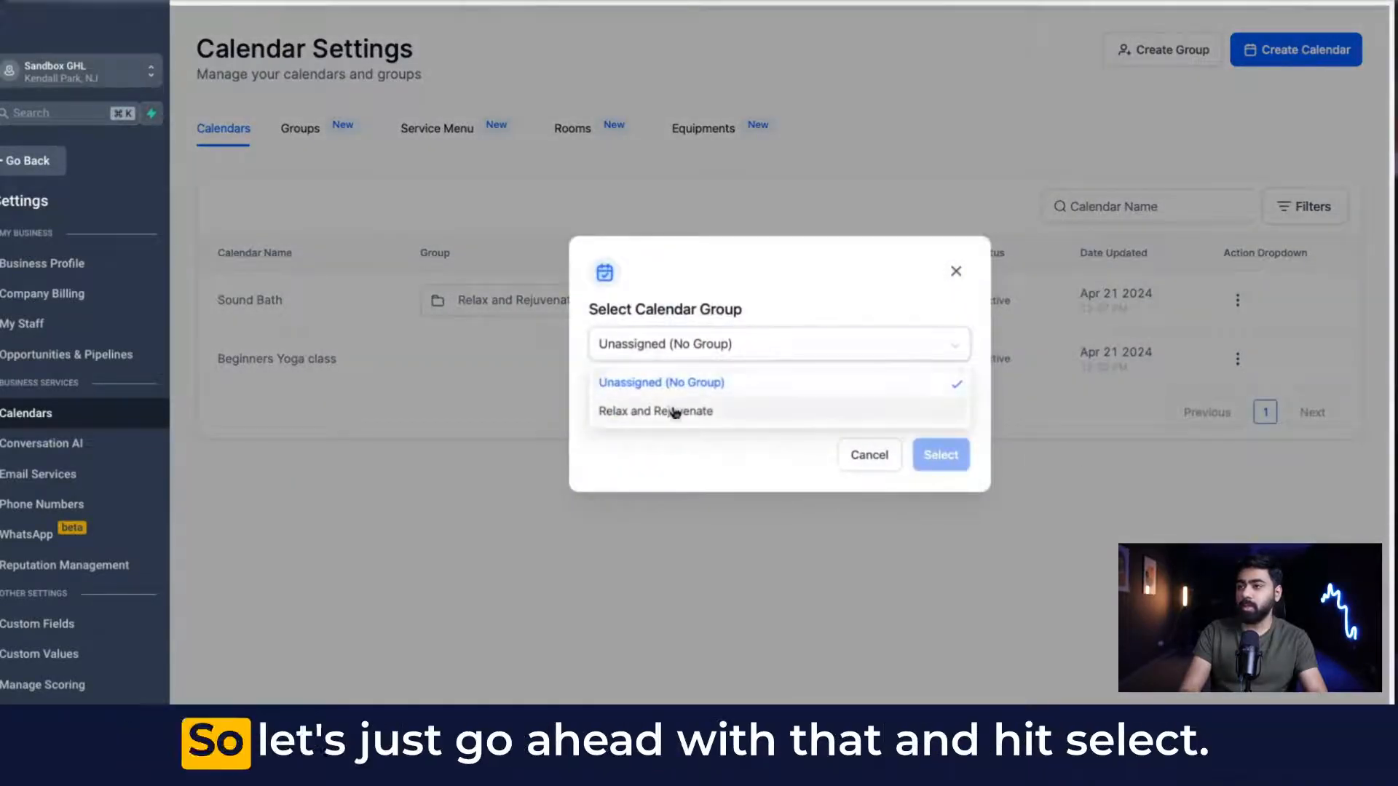
pyautogui.click(671, 408)
pyautogui.click(614, 394)
pyautogui.click(958, 464)
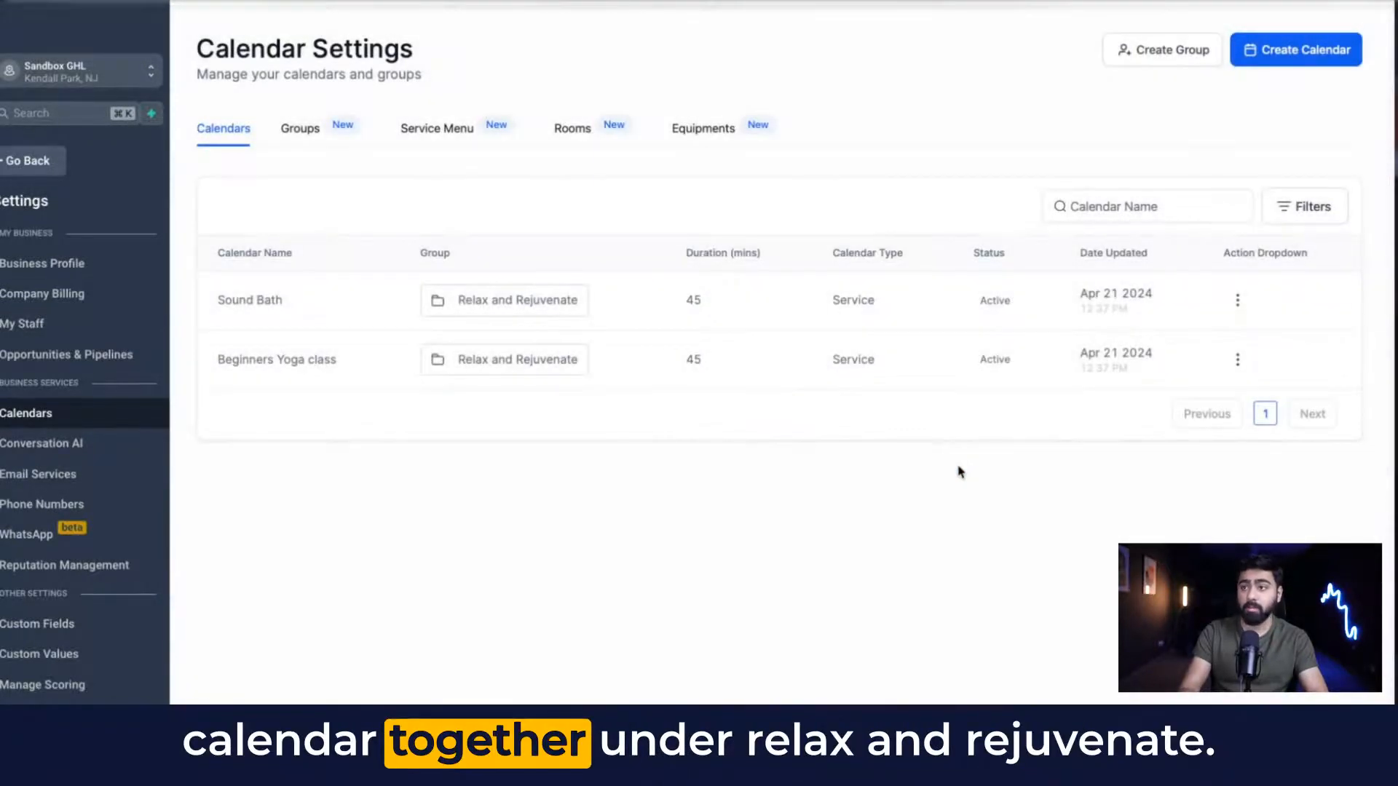
# Copy the permanent link of the "Relax and Rejuvenate" calendar group and open its booking page.
pyautogui.click(304, 131)
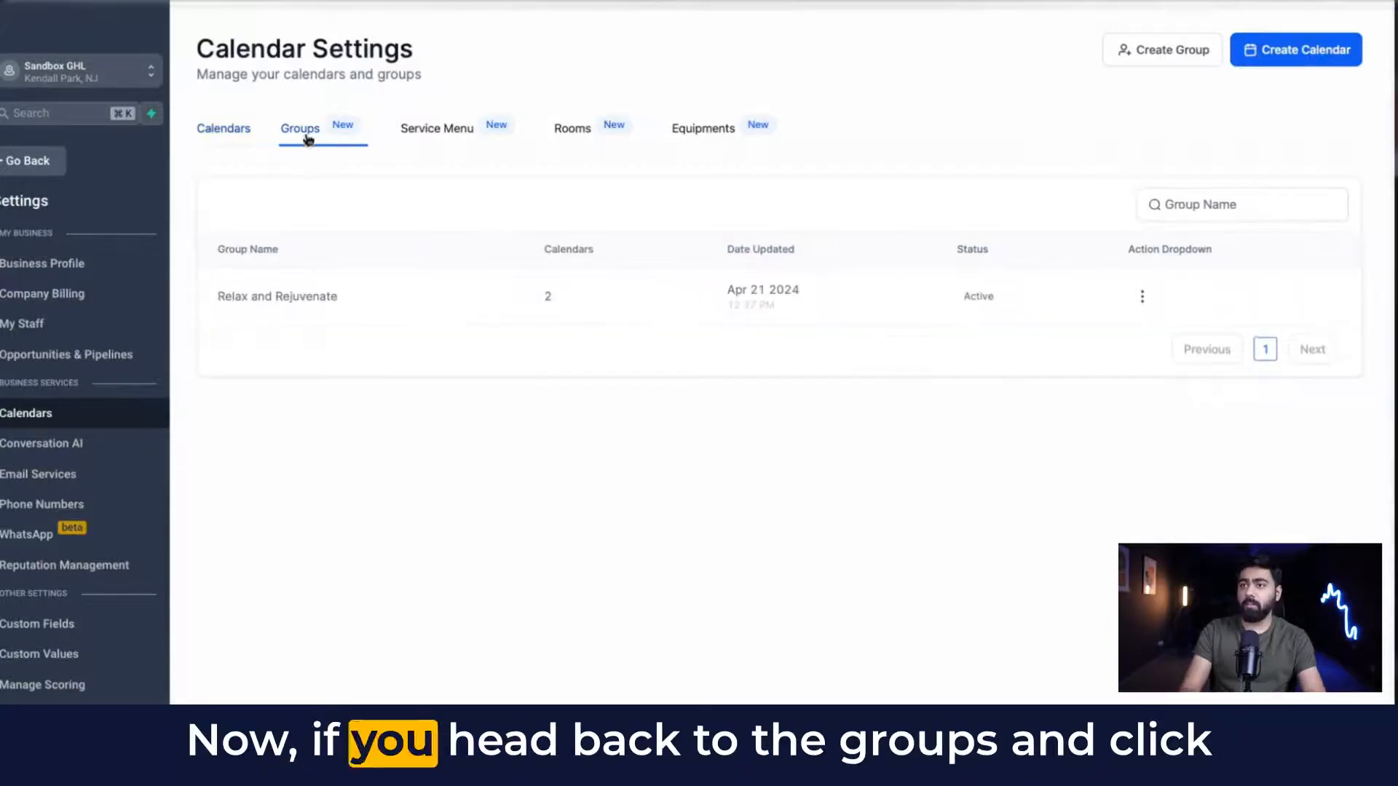
pyautogui.click(1141, 298)
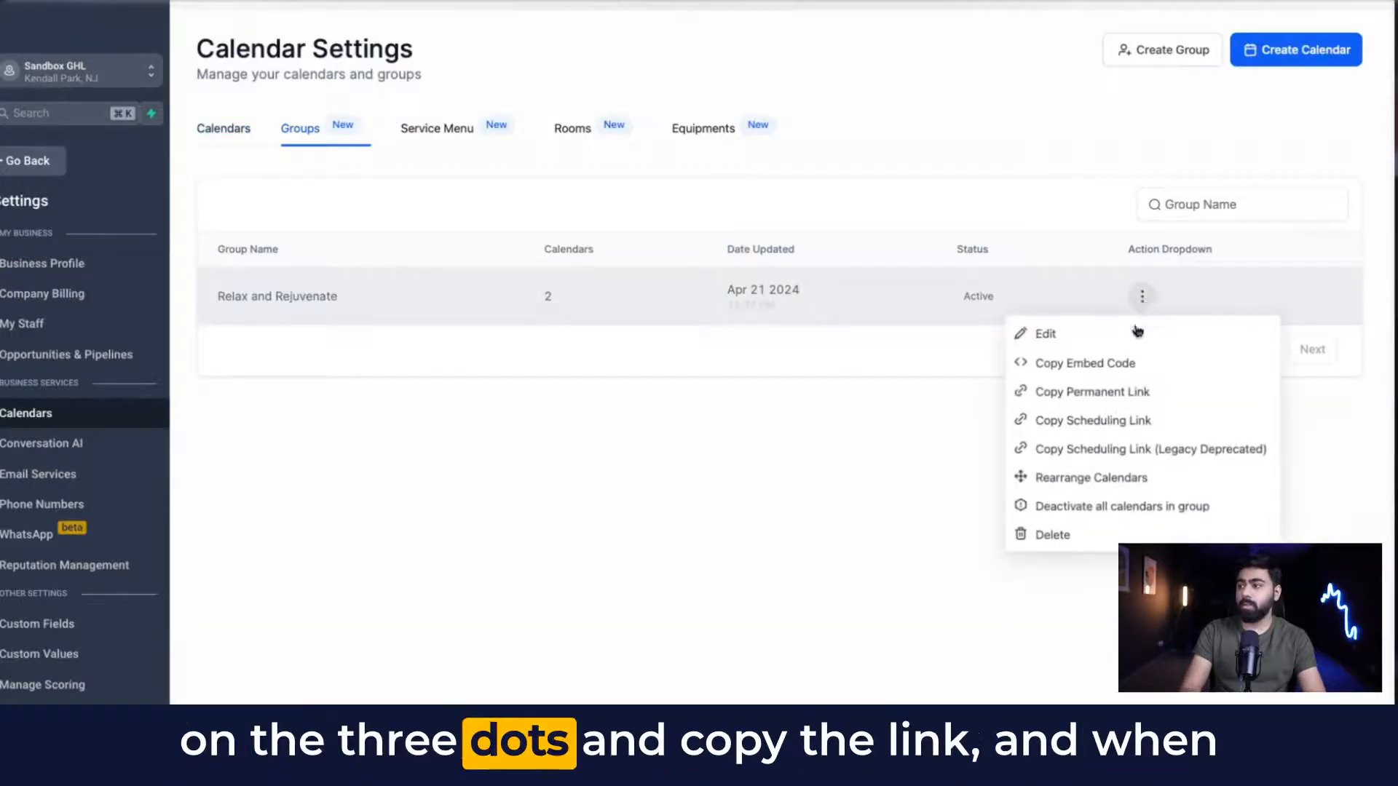
pyautogui.click(1096, 393)
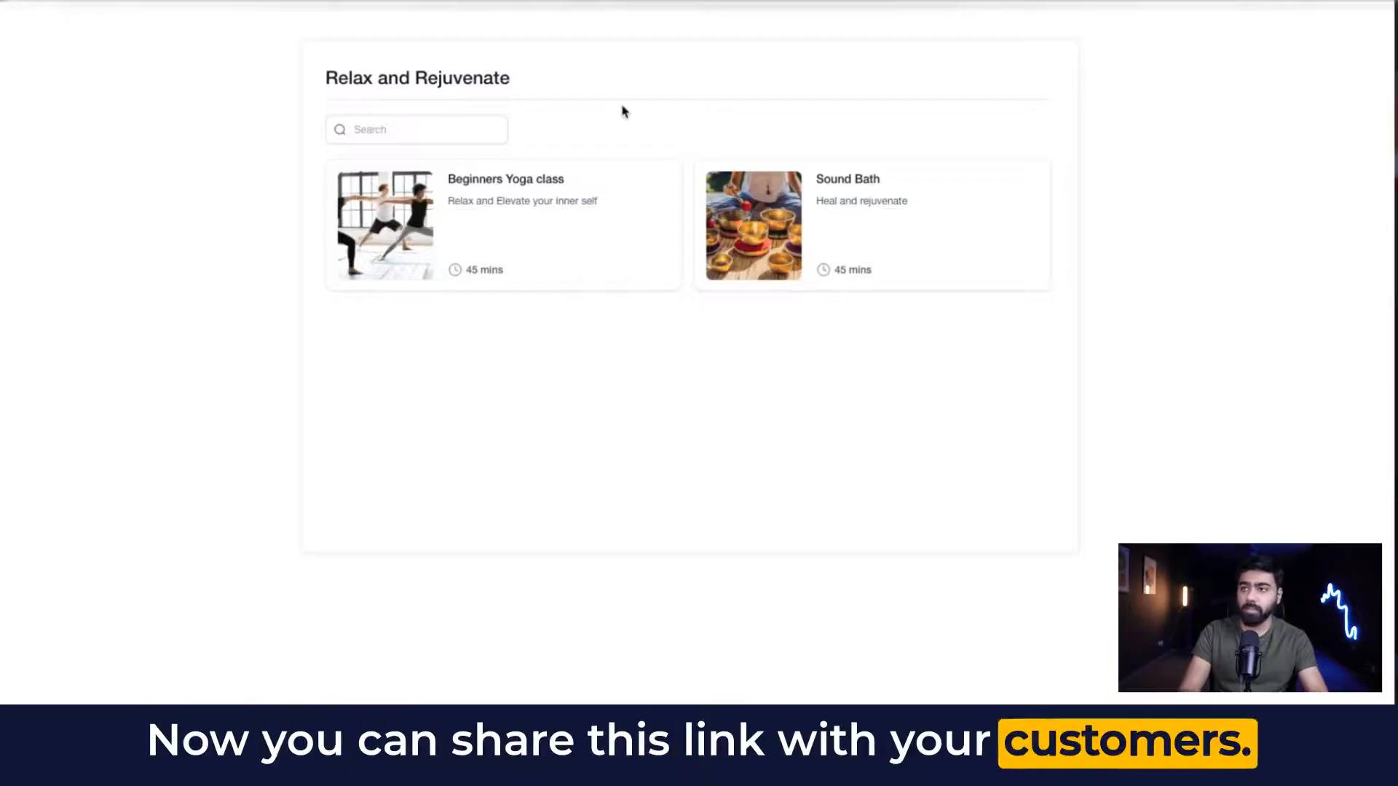
# Preview the group's booking flow for the Beginners Yoga class with the first listed instructor, checking dates and time slots.
pyautogui.click(558, 222)
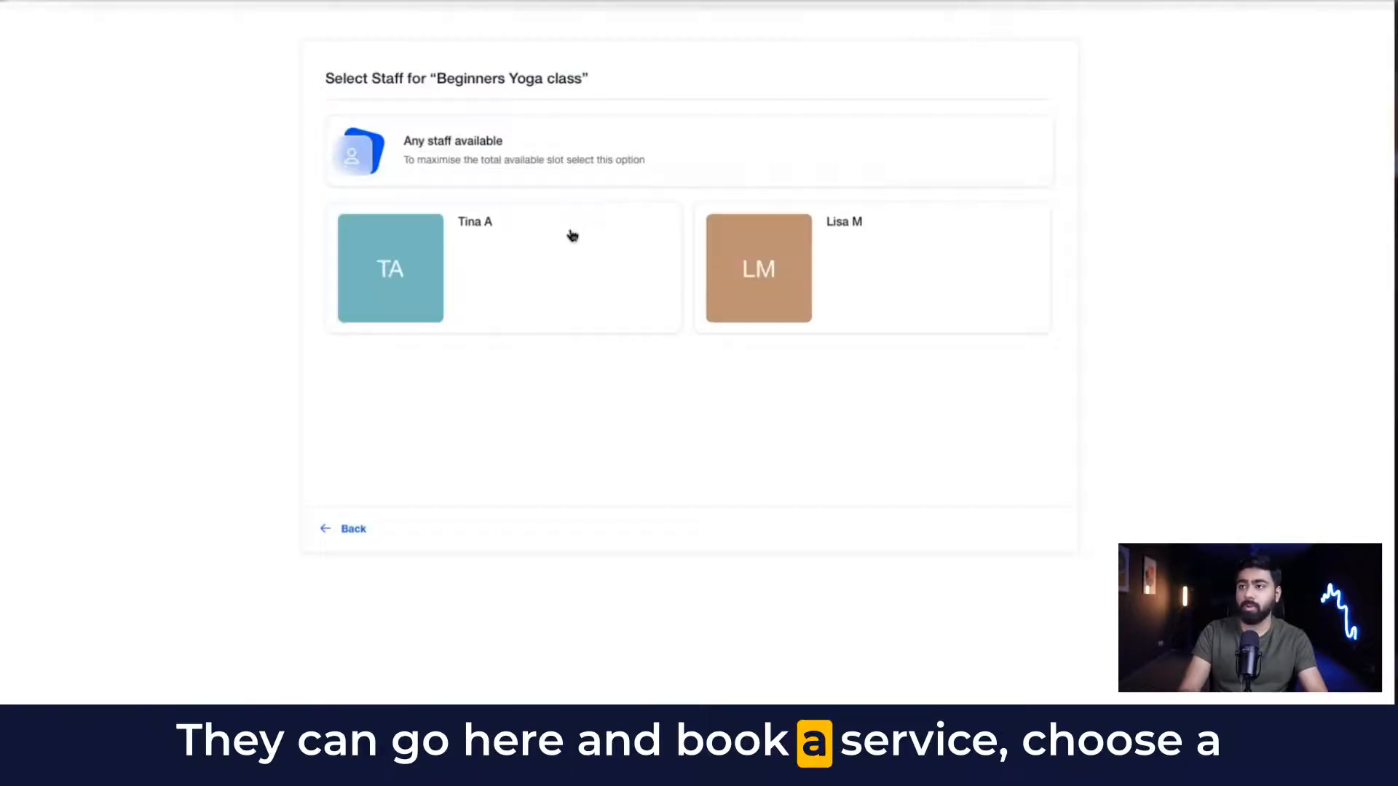
pyautogui.click(512, 247)
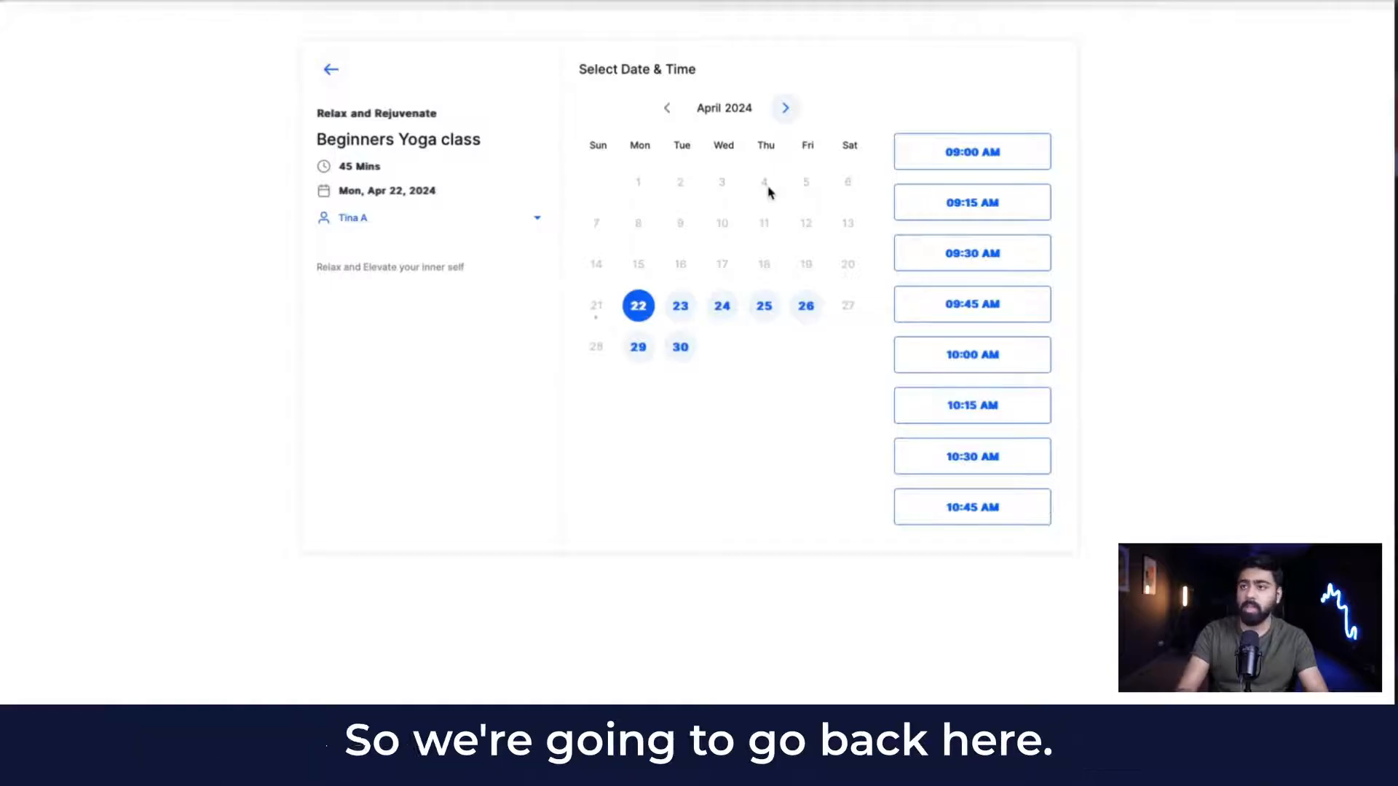
pyautogui.click(330, 69)
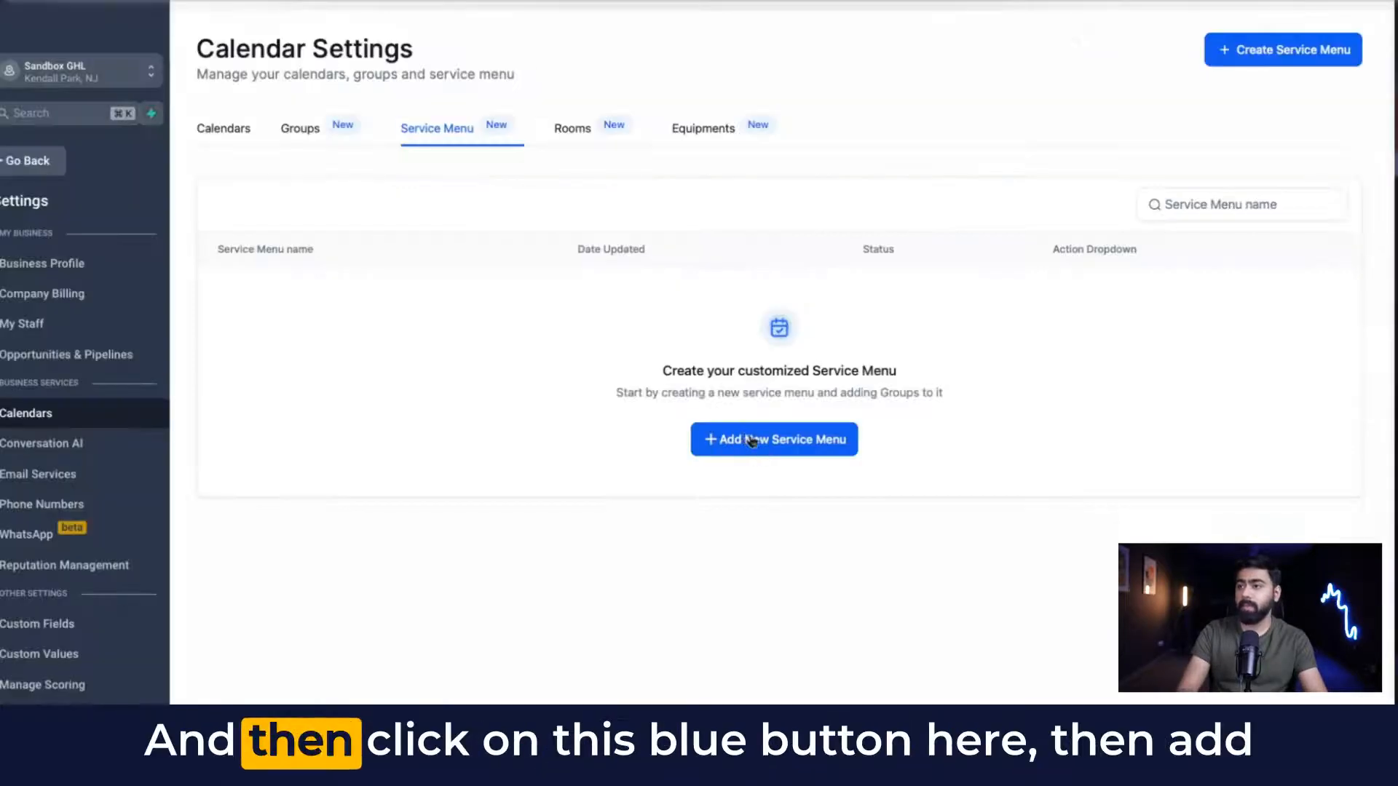
# Start a service menu named "Test Yoga Studio" with description "Book your session Today" and URL "test-yoga12345", keeping all additional options enabled.
pyautogui.click(759, 442)
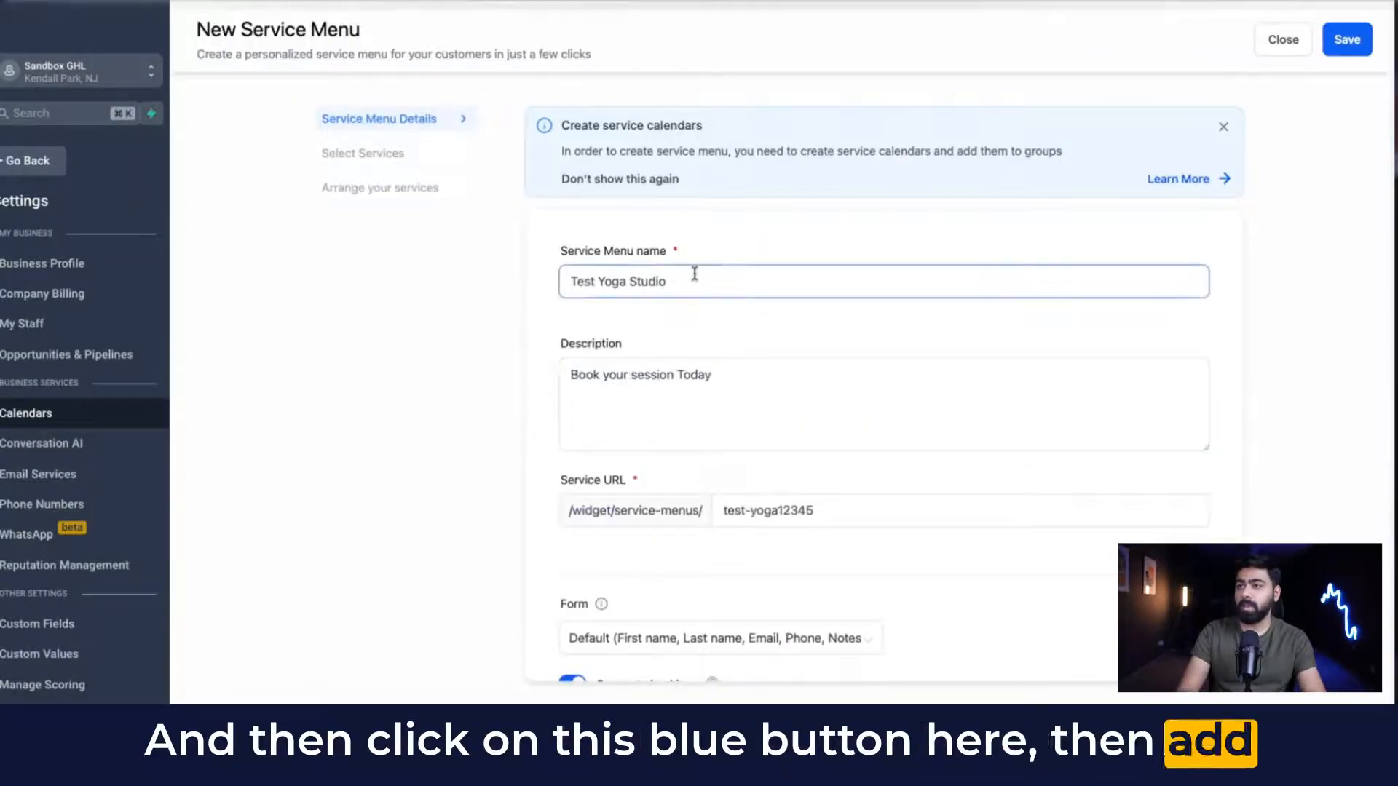
pyautogui.tripleClick(693, 281)
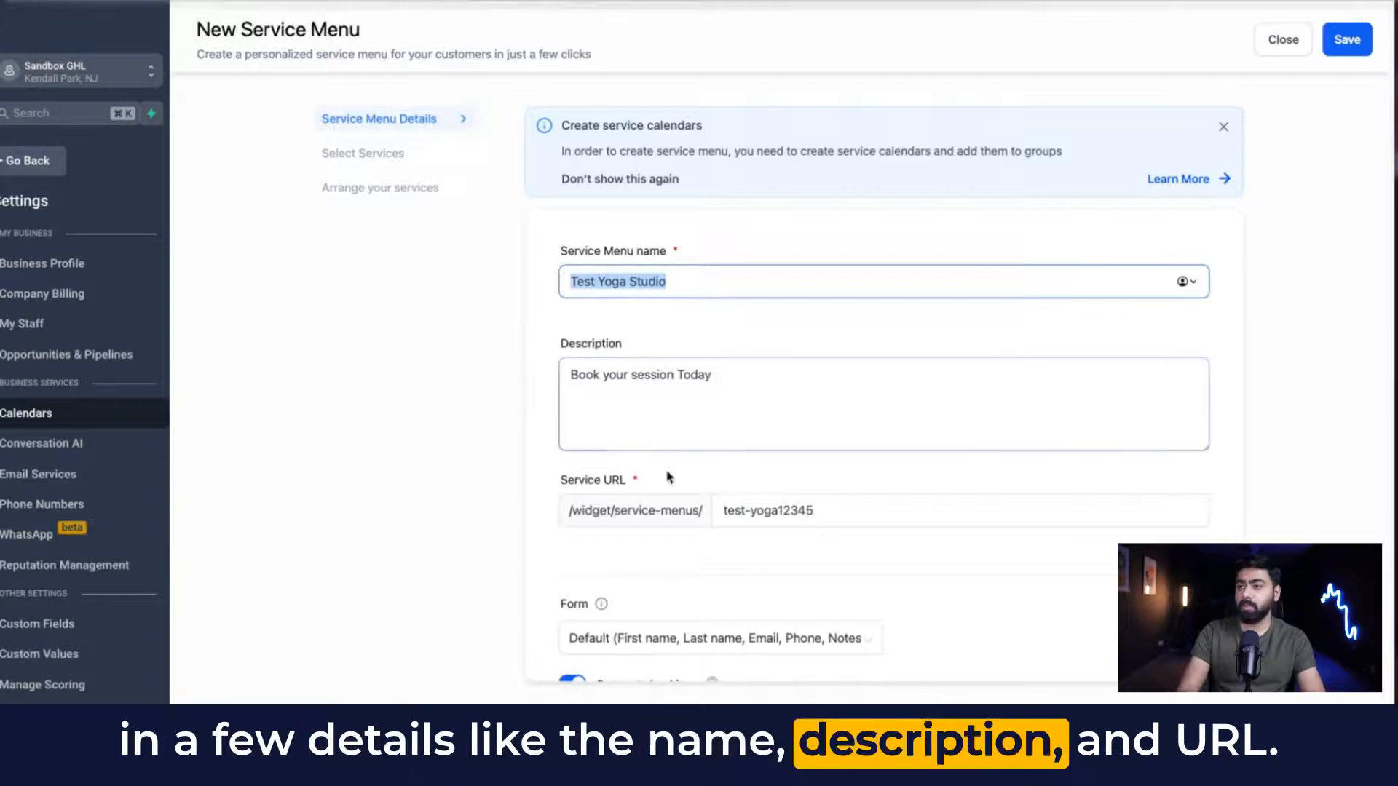
pyautogui.scroll(-10, 699, 437)
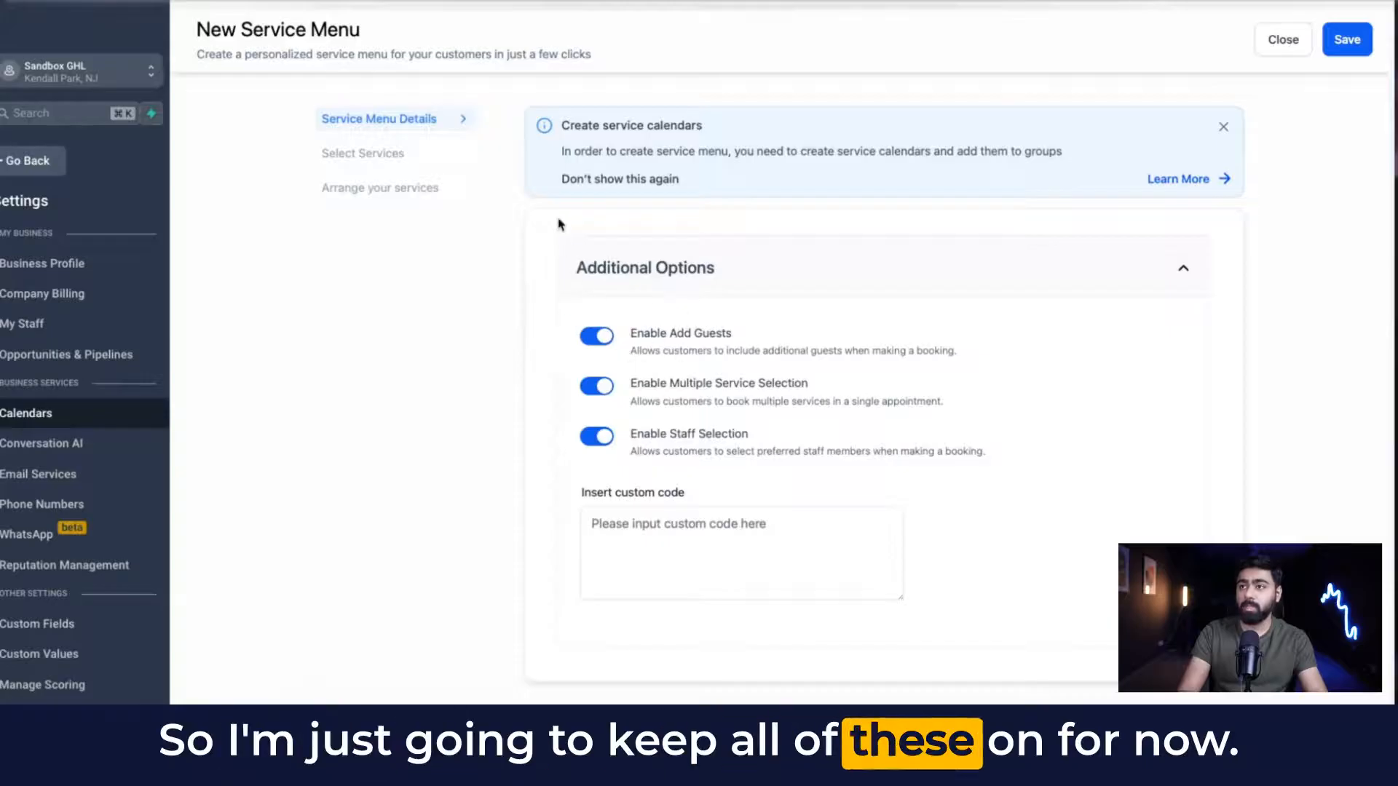
# Add all services of the "Relax and Rejuvenate" group to the service menu, review their order and save it.
pyautogui.click(382, 162)
pyautogui.scroll(-1, 627, 303)
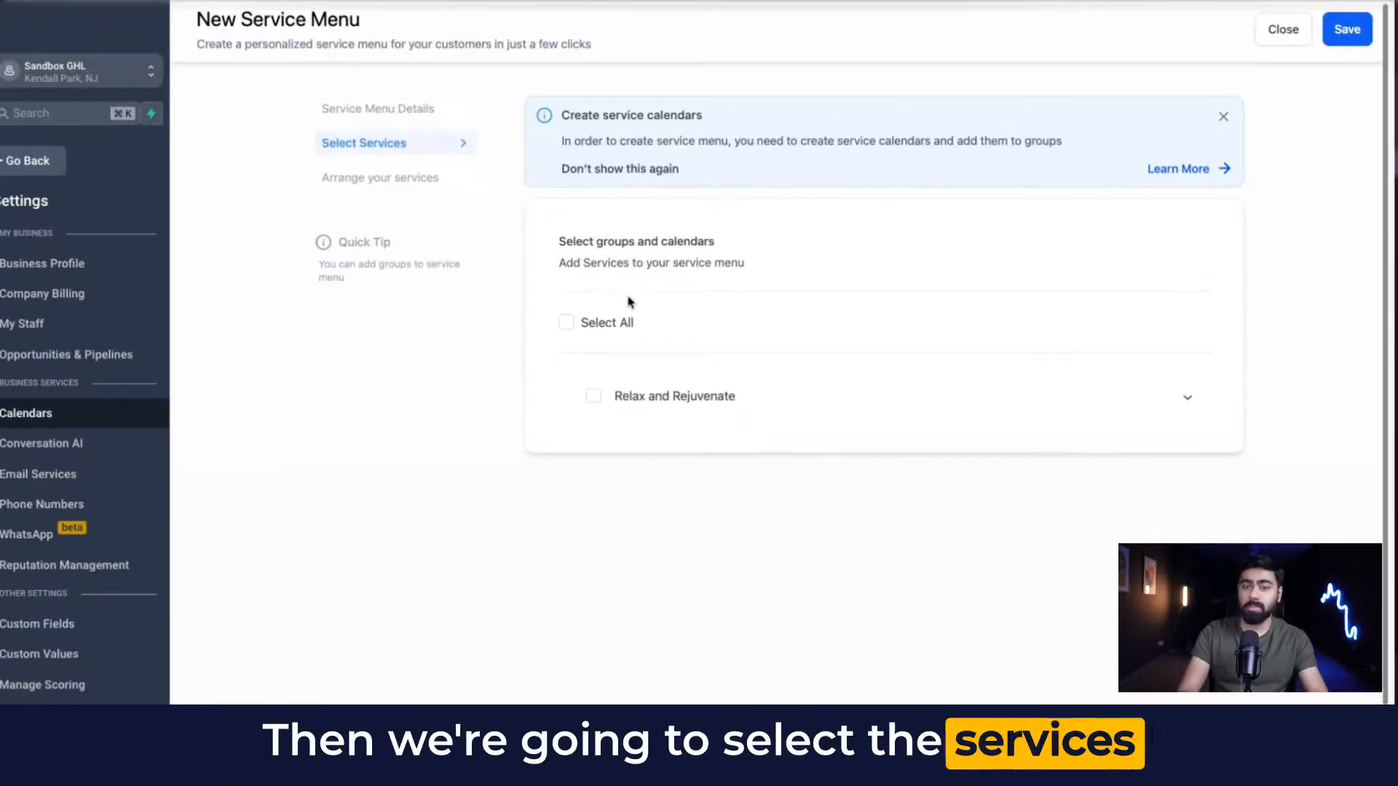
pyautogui.click(566, 322)
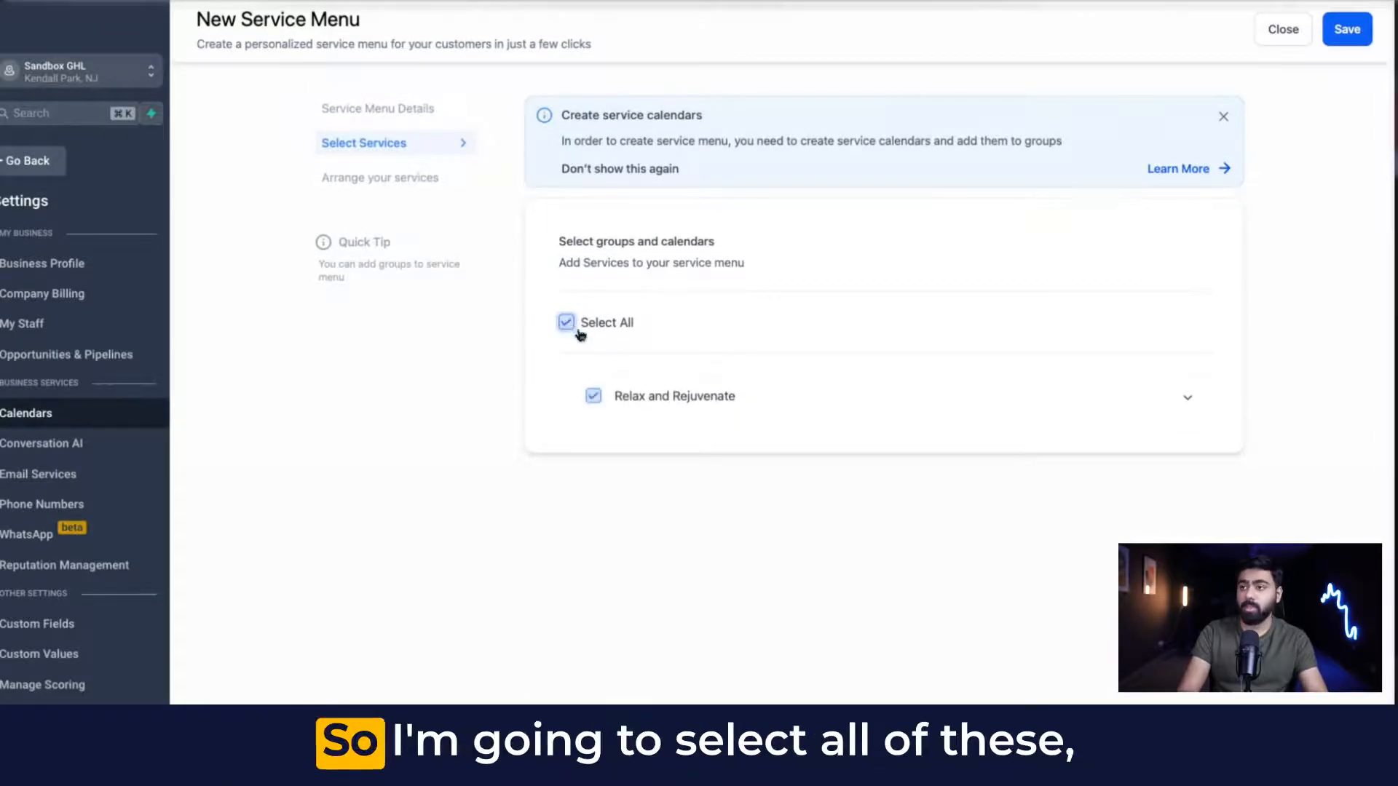
pyautogui.click(744, 399)
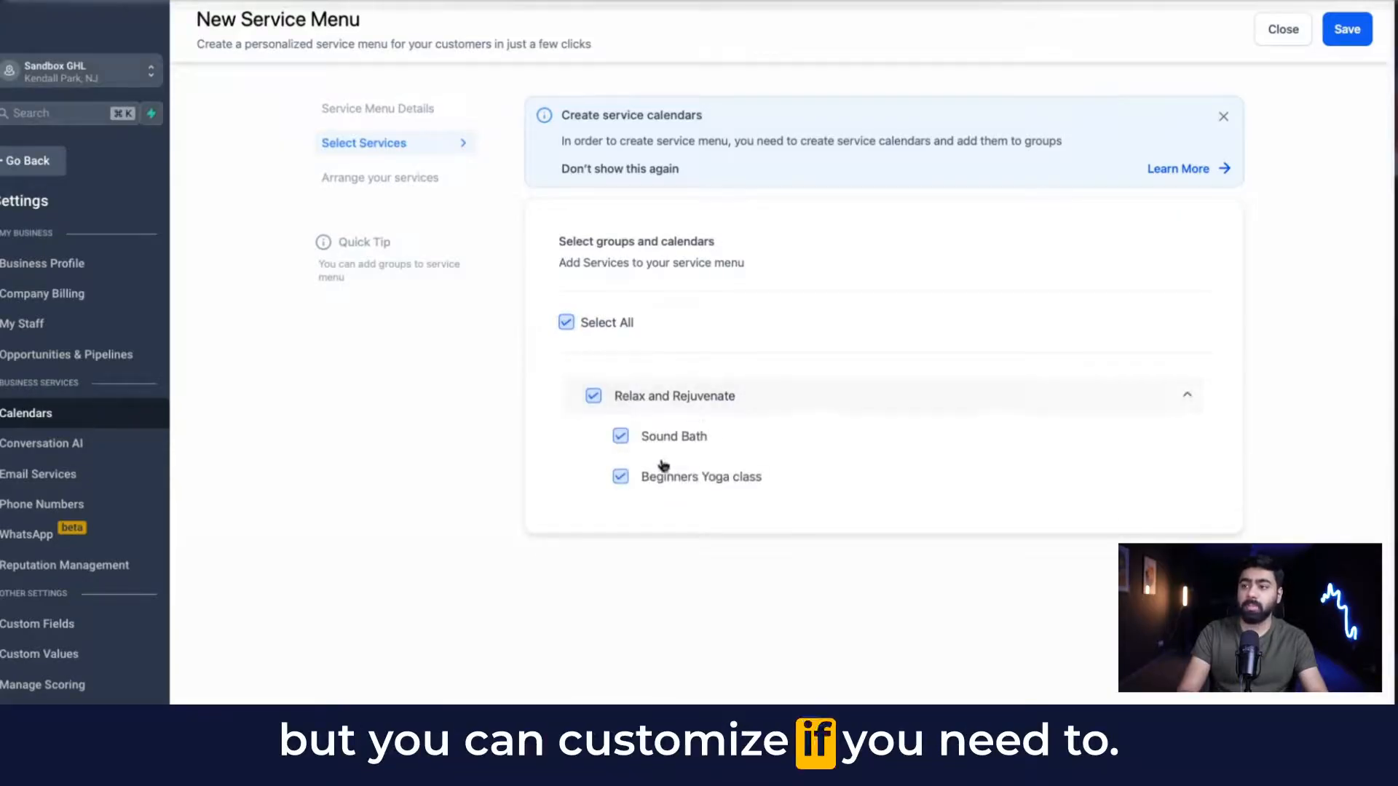
pyautogui.click(382, 180)
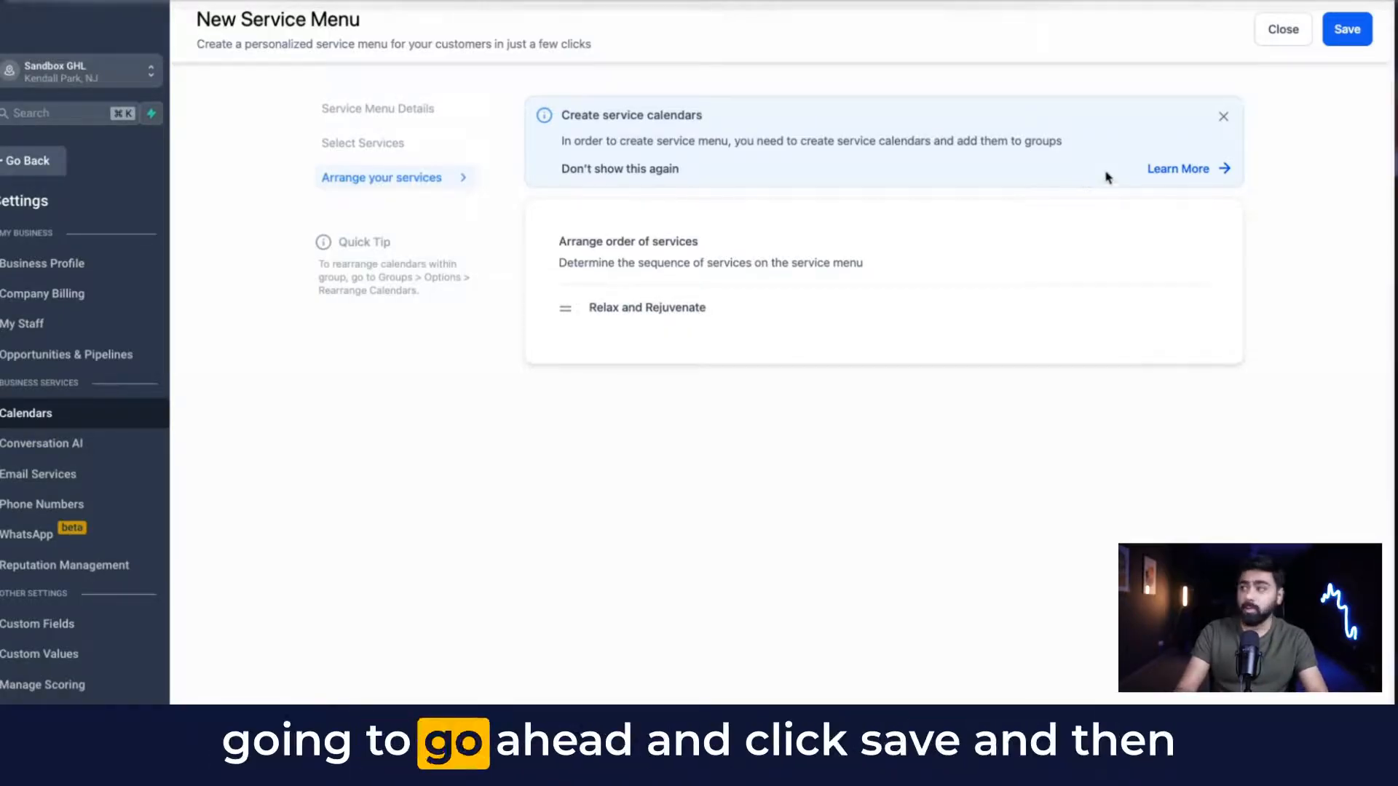
pyautogui.click(1358, 40)
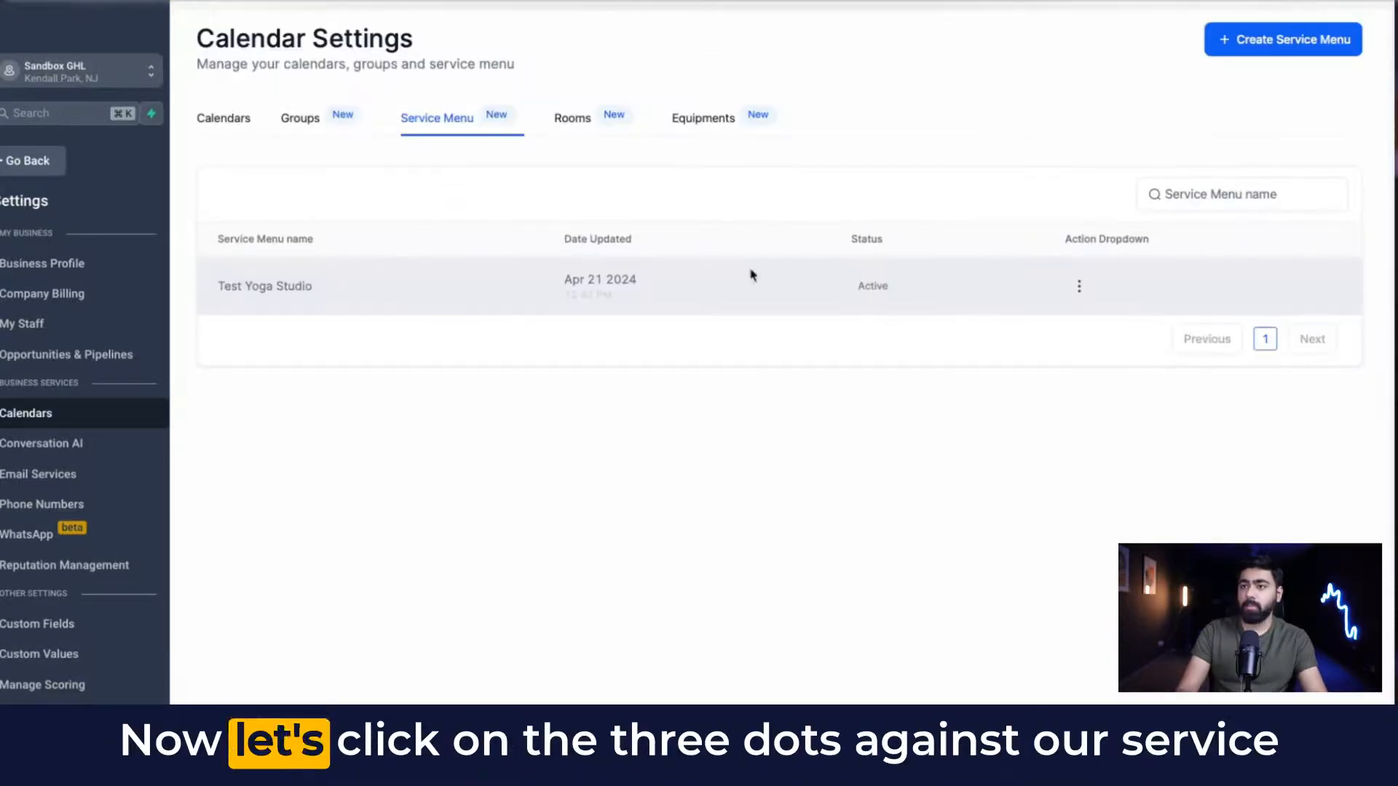
# Copy the permanent link of the Test Yoga Studio service menu and open its public booking page.
pyautogui.click(1079, 287)
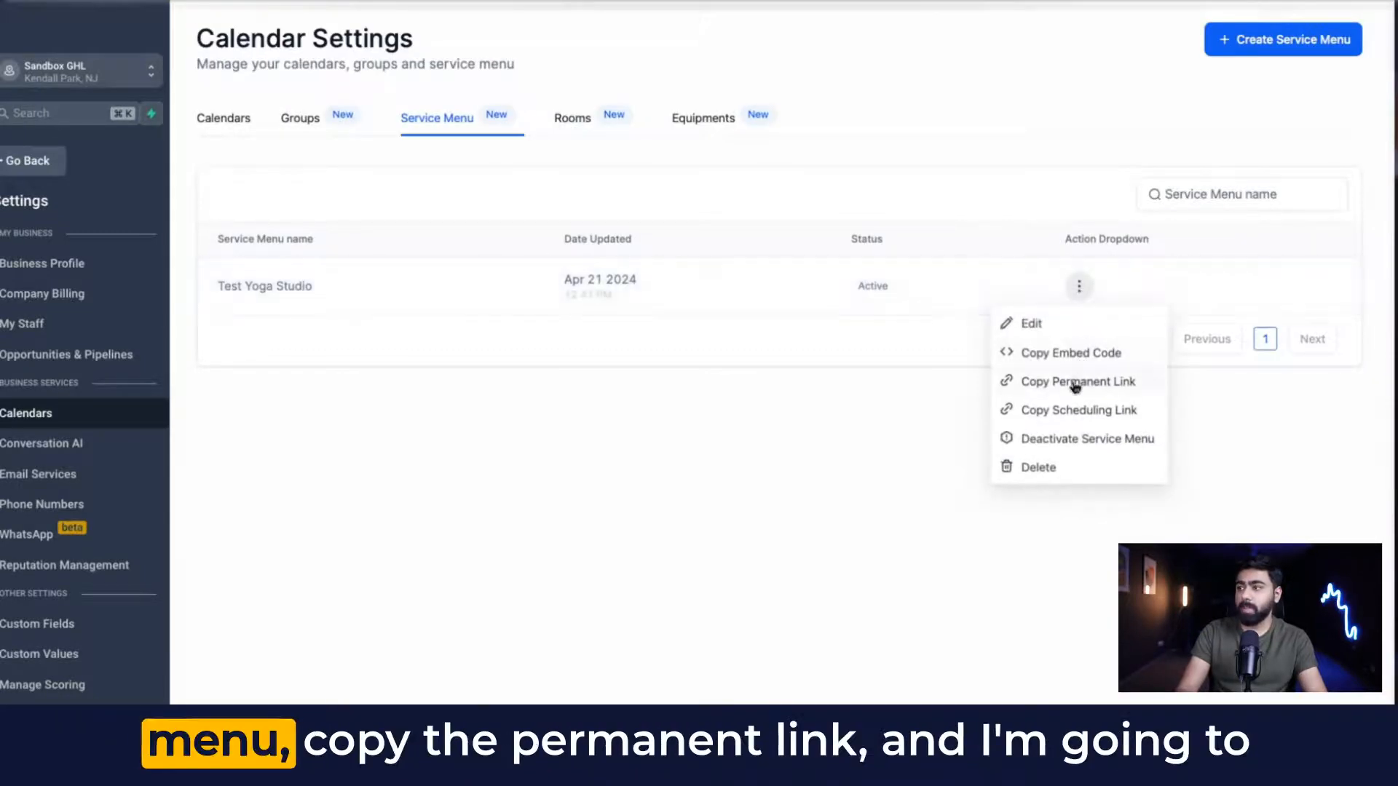
pyautogui.click(1073, 390)
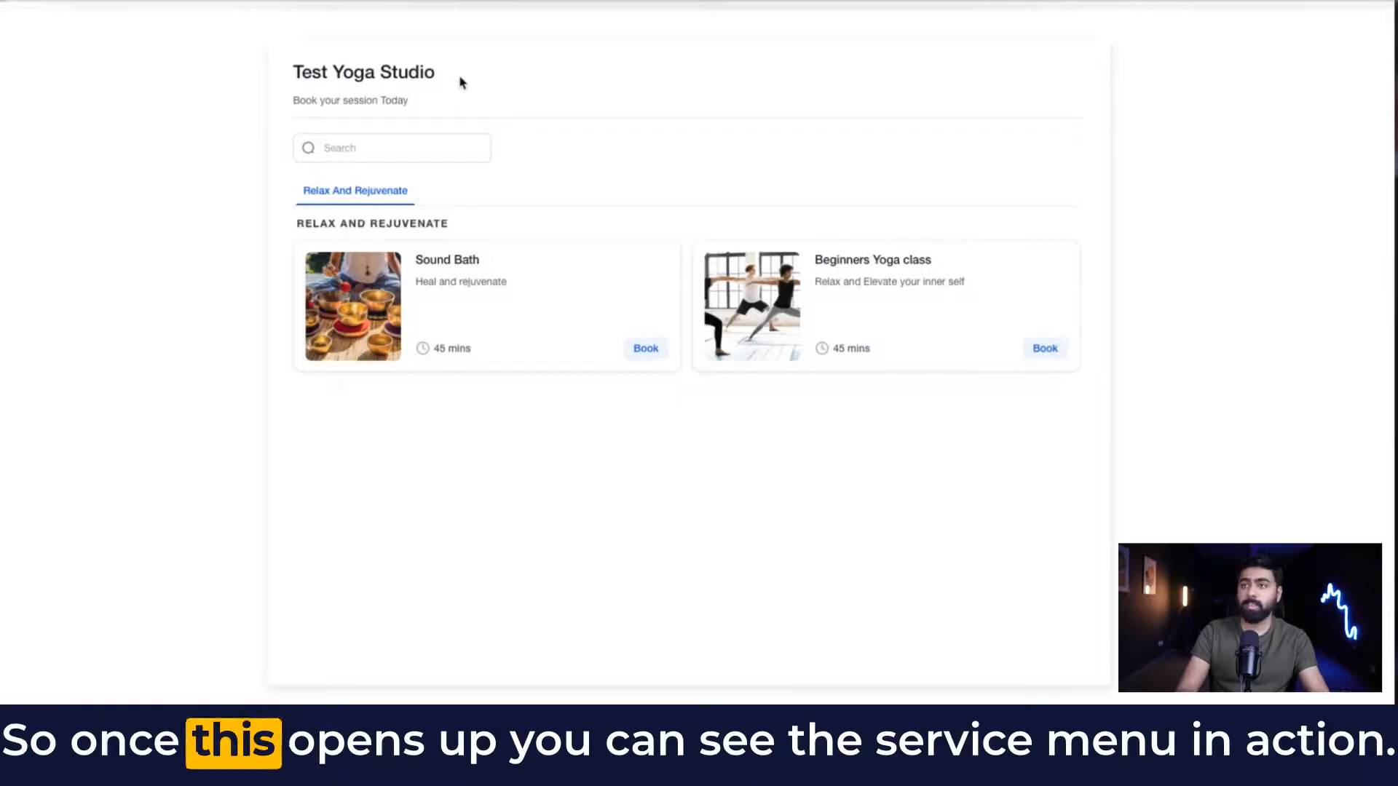
pyautogui.moveTo(462, 70); pyautogui.dragTo(238, 78)
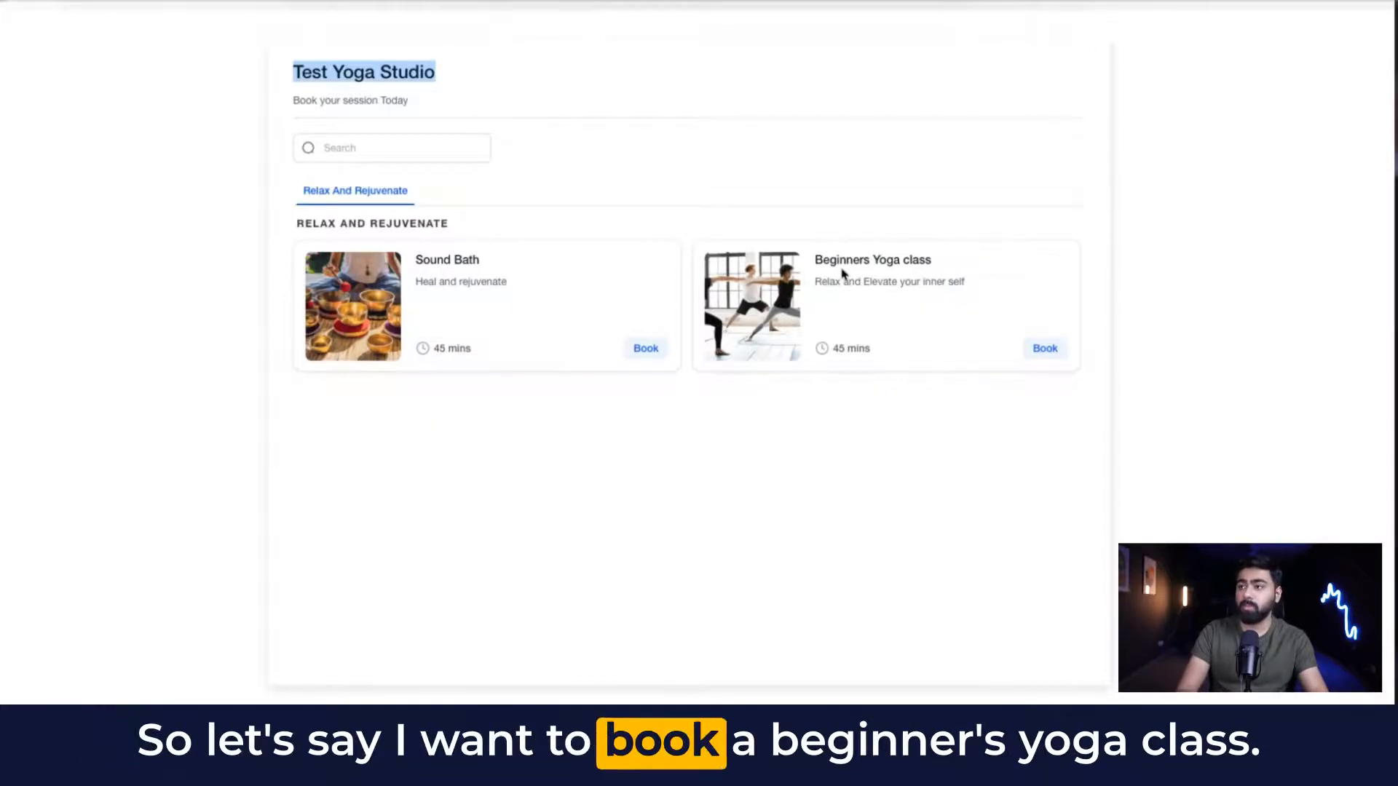
# Start a booking for the Beginners Yoga class and set the guests to 2 people.
pyautogui.click(1043, 352)
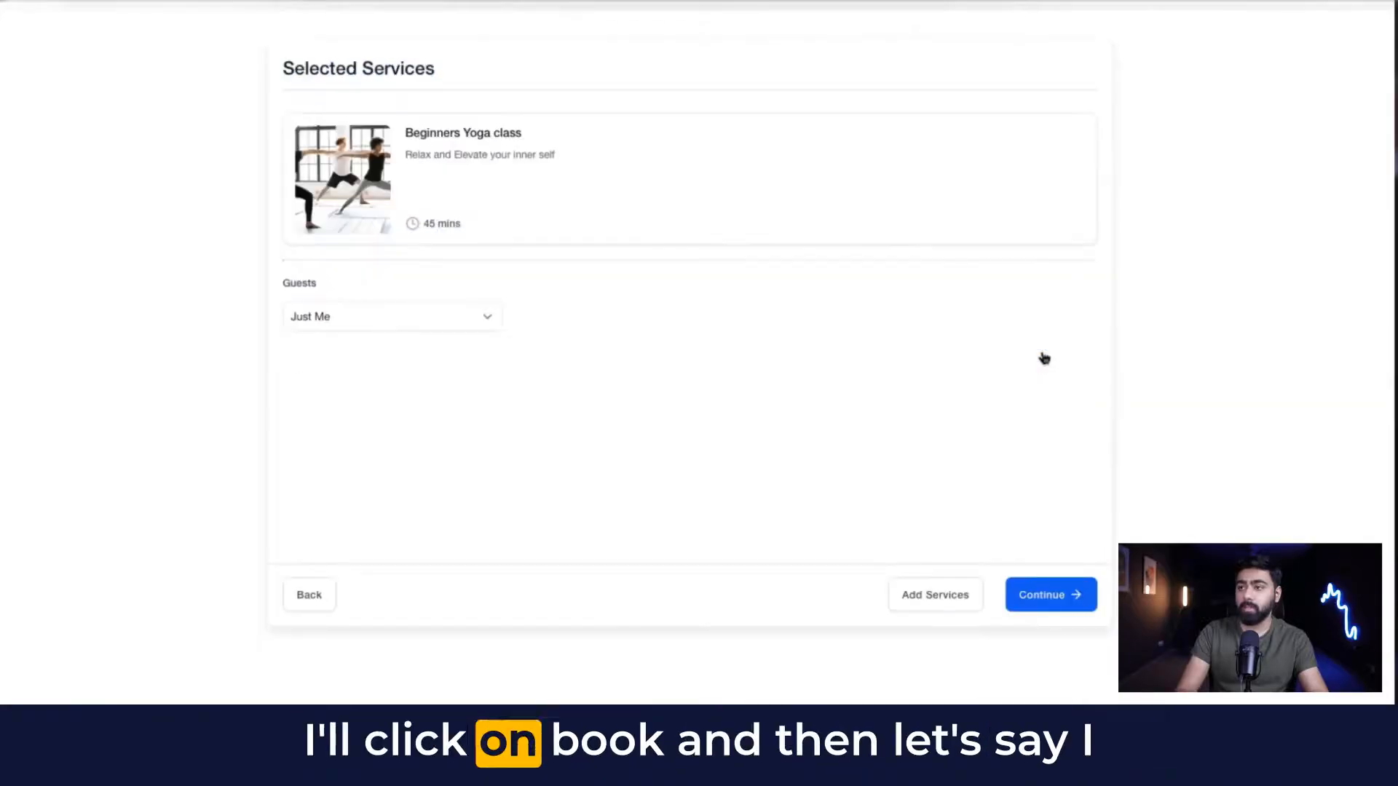
pyautogui.click(443, 321)
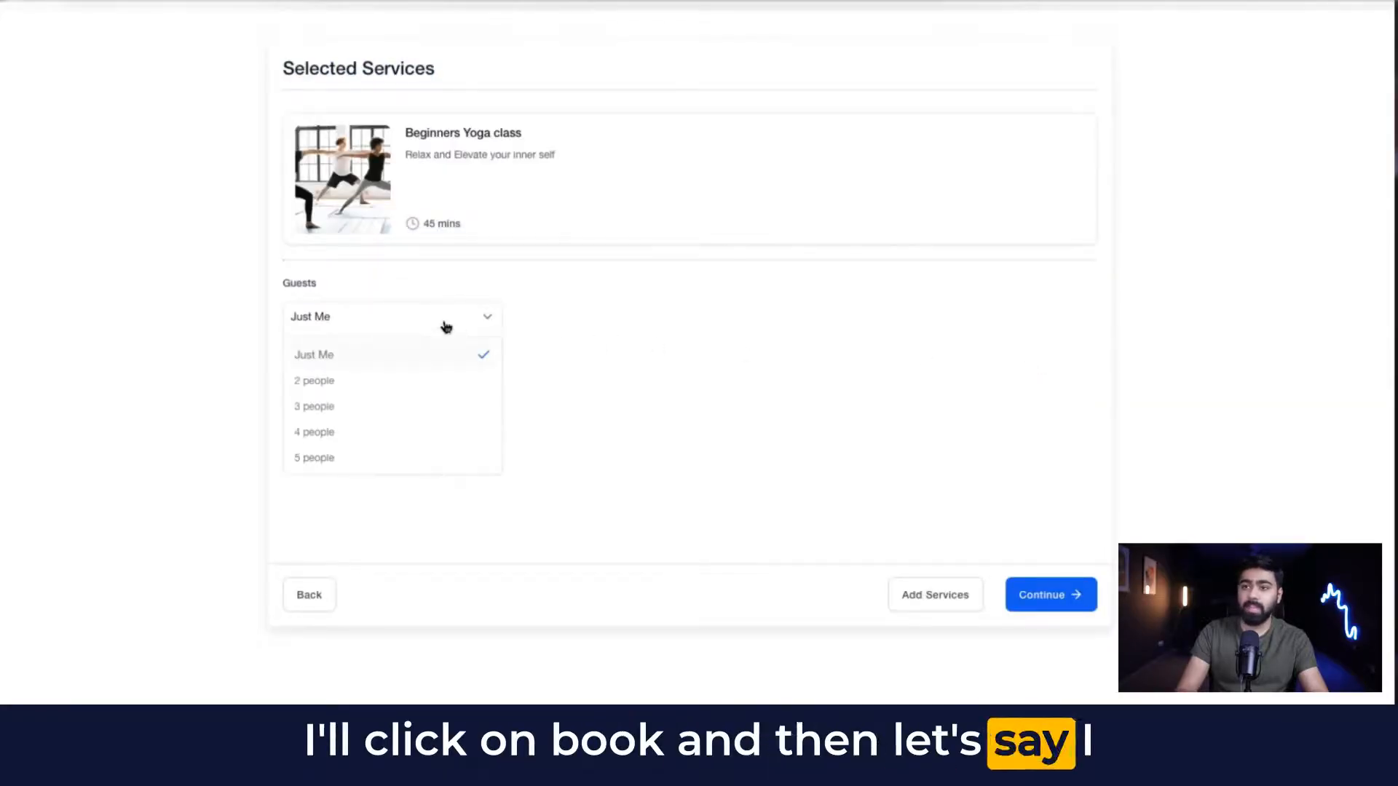
pyautogui.click(350, 388)
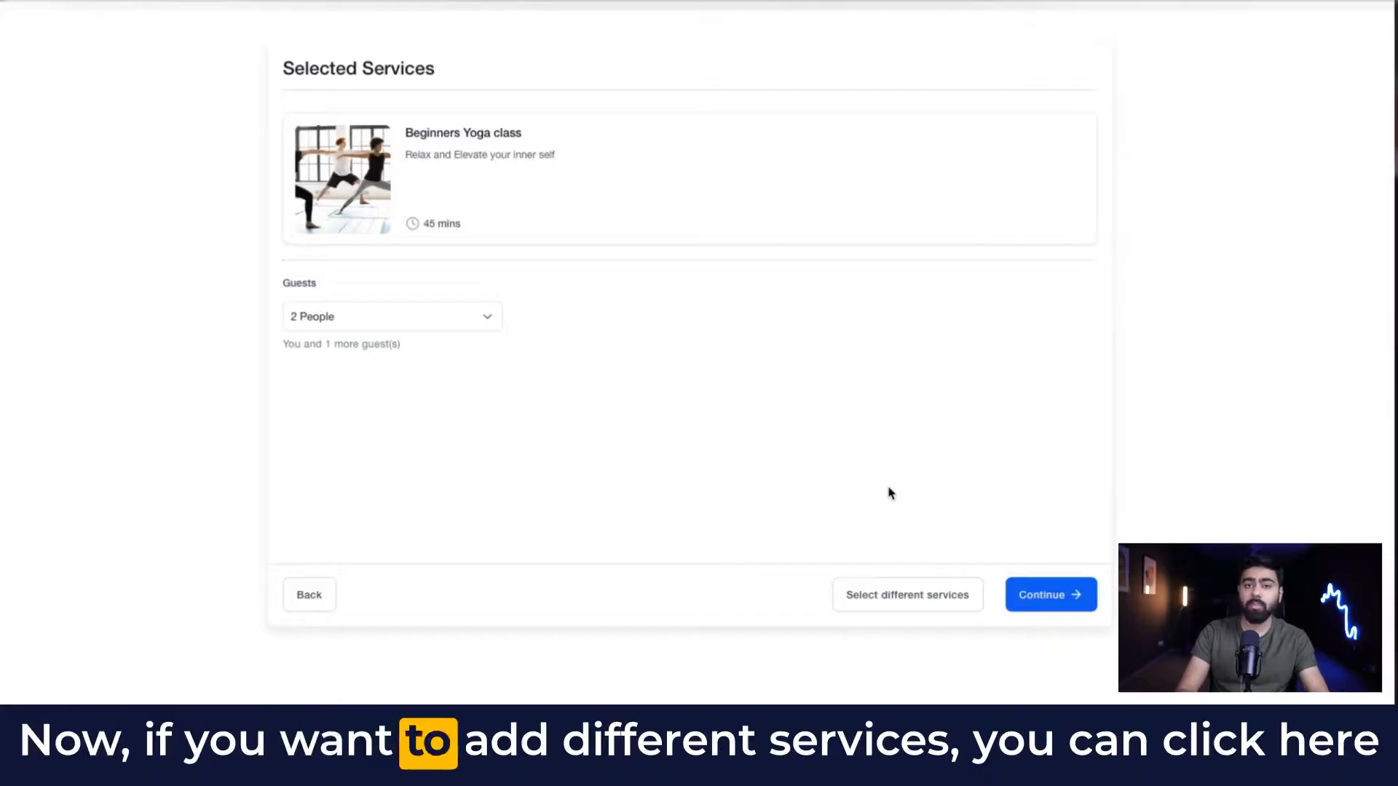
# Choose Sound Bath as the different service for Guest 2 and confirm both guests' services.
pyautogui.click(876, 608)
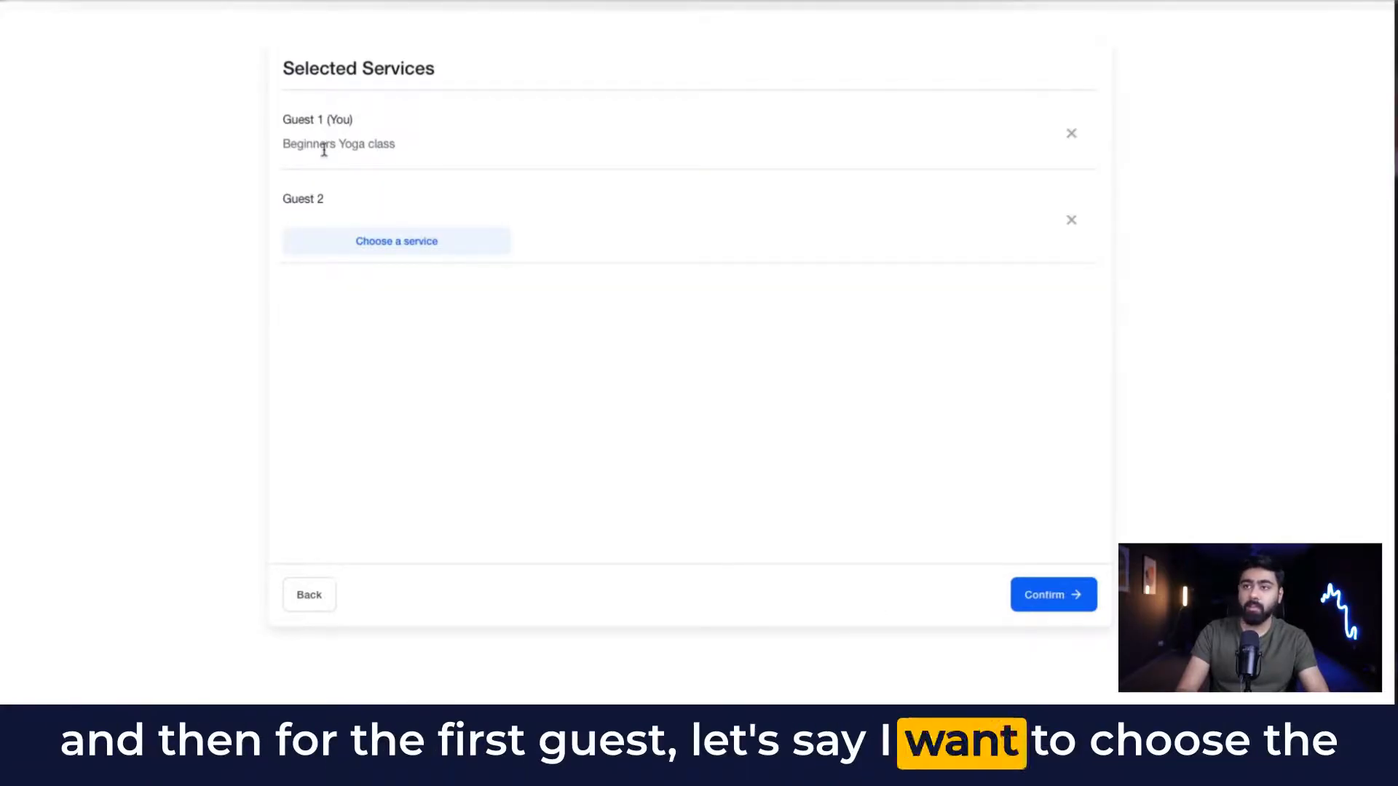
pyautogui.click(369, 247)
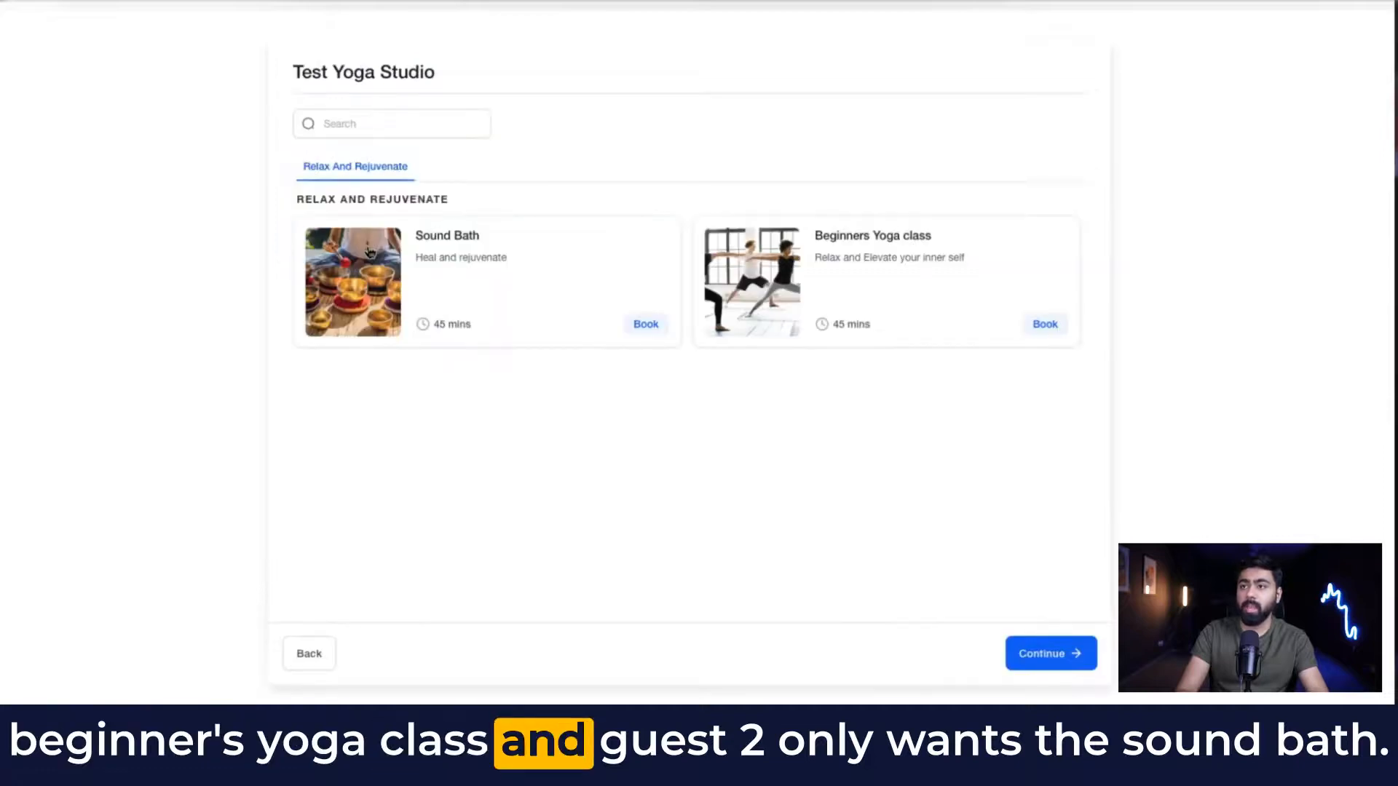
pyautogui.click(645, 326)
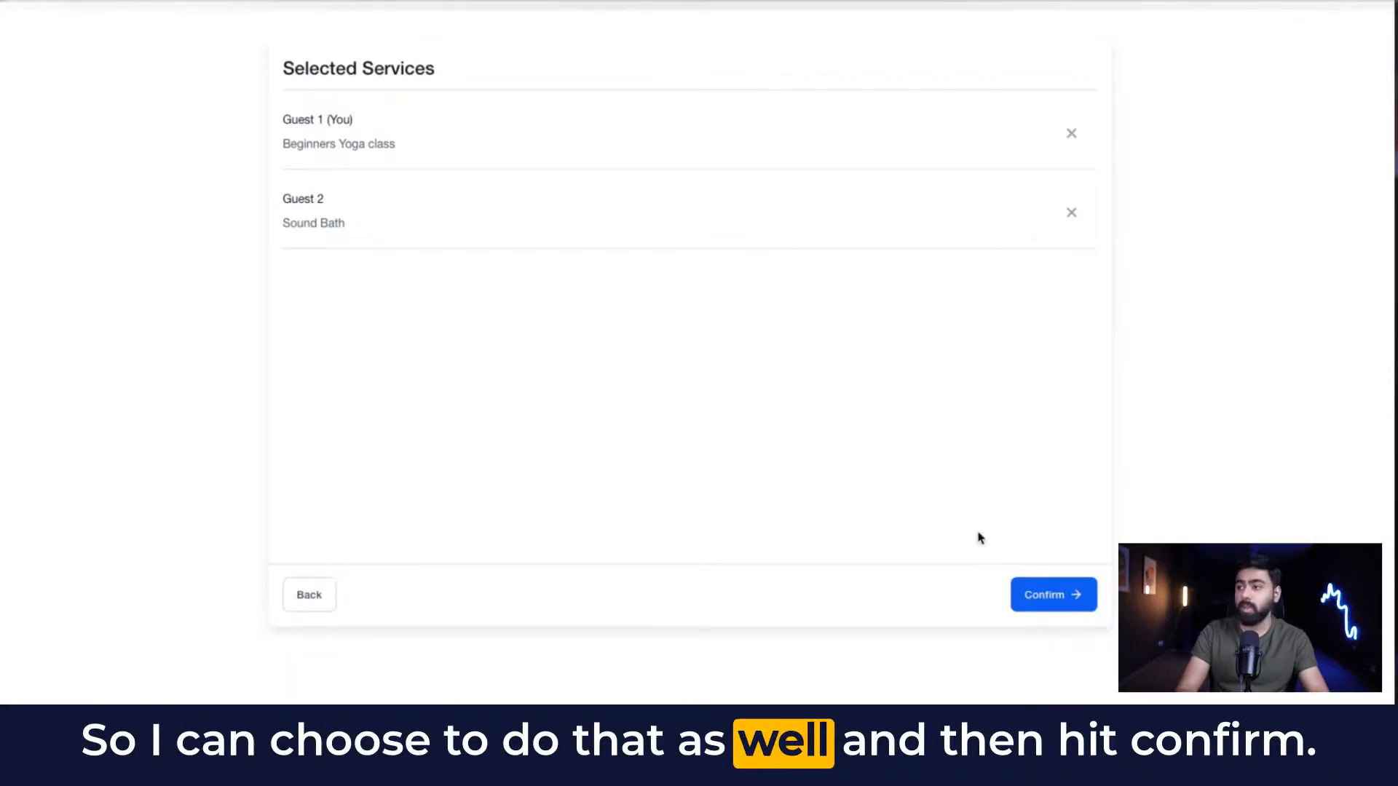
pyautogui.click(1034, 597)
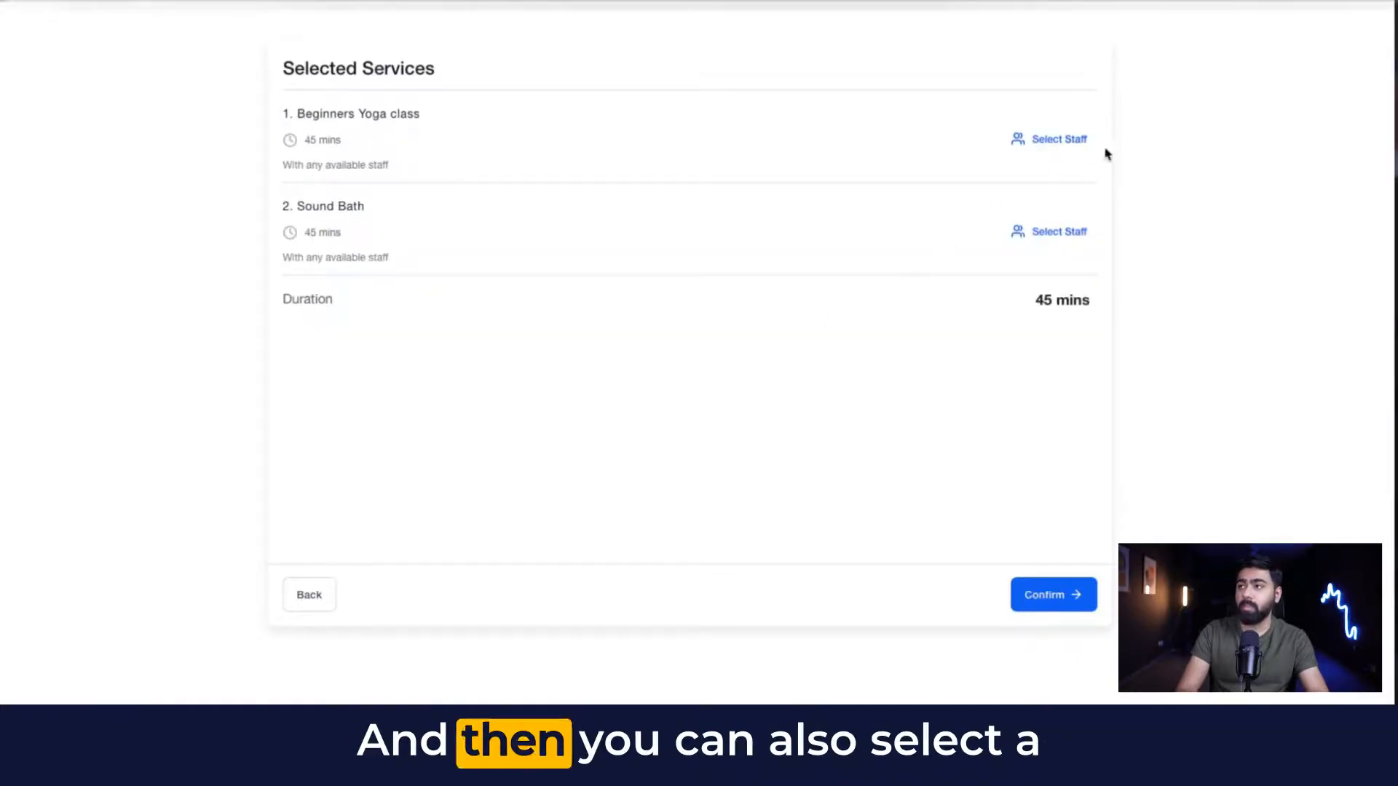
# Review the staff choices for the Beginners Yoga class and select the first named instructor instead of any available staff.
pyautogui.click(1075, 143)
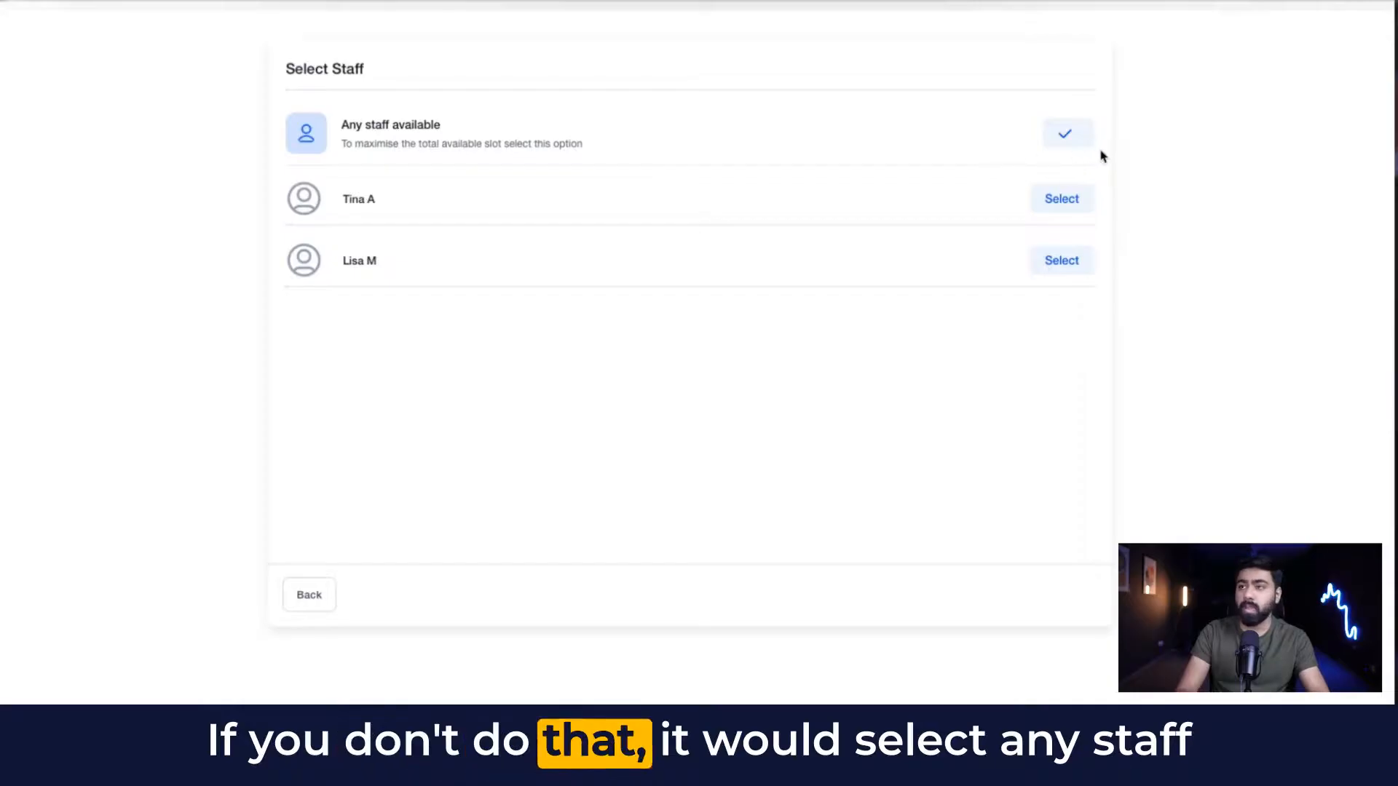
pyautogui.click(1065, 133)
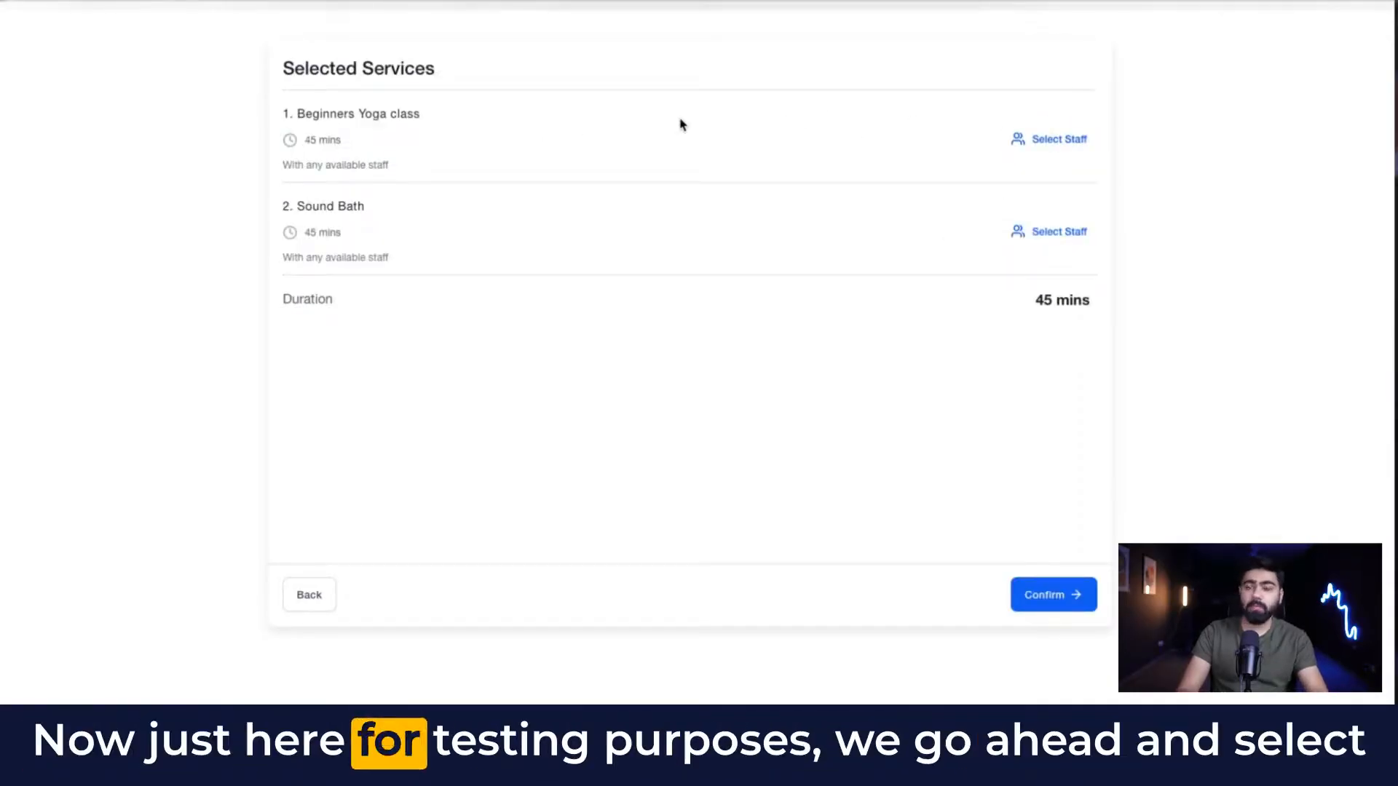
pyautogui.click(1055, 138)
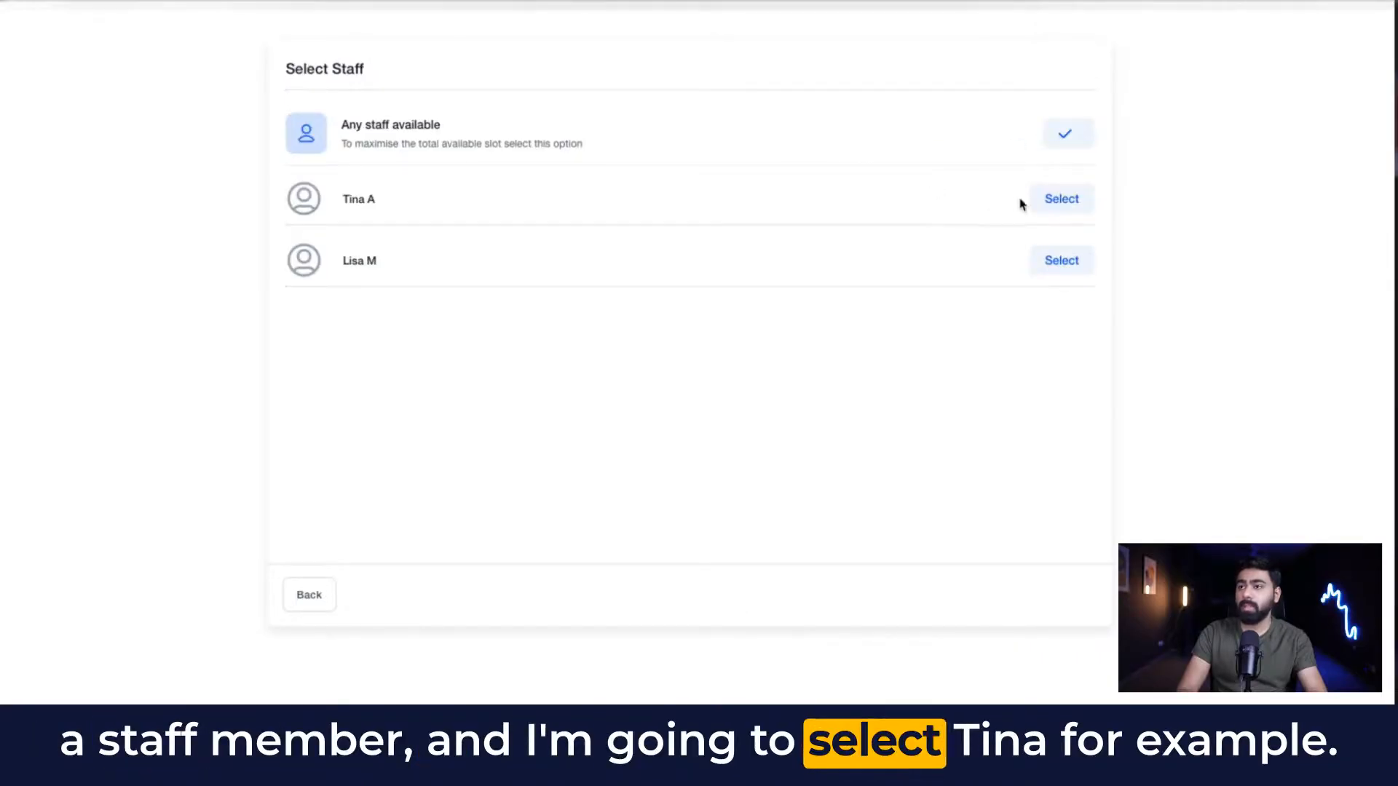
pyautogui.click(1067, 199)
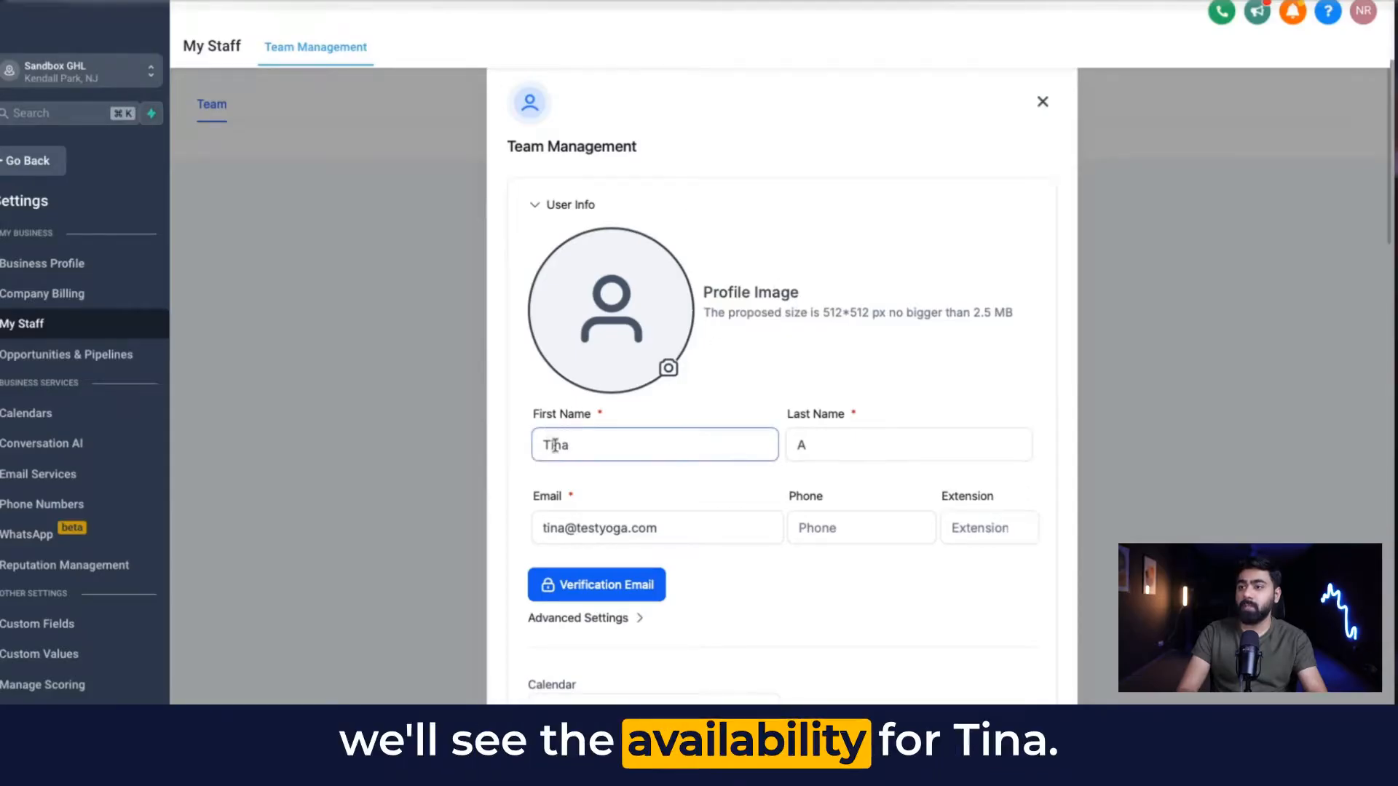
# Check the first instructor's weekly availability in the staff profile and confirm the selected services to view the bookable dates and times.
pyautogui.scroll(-15, 691, 509)
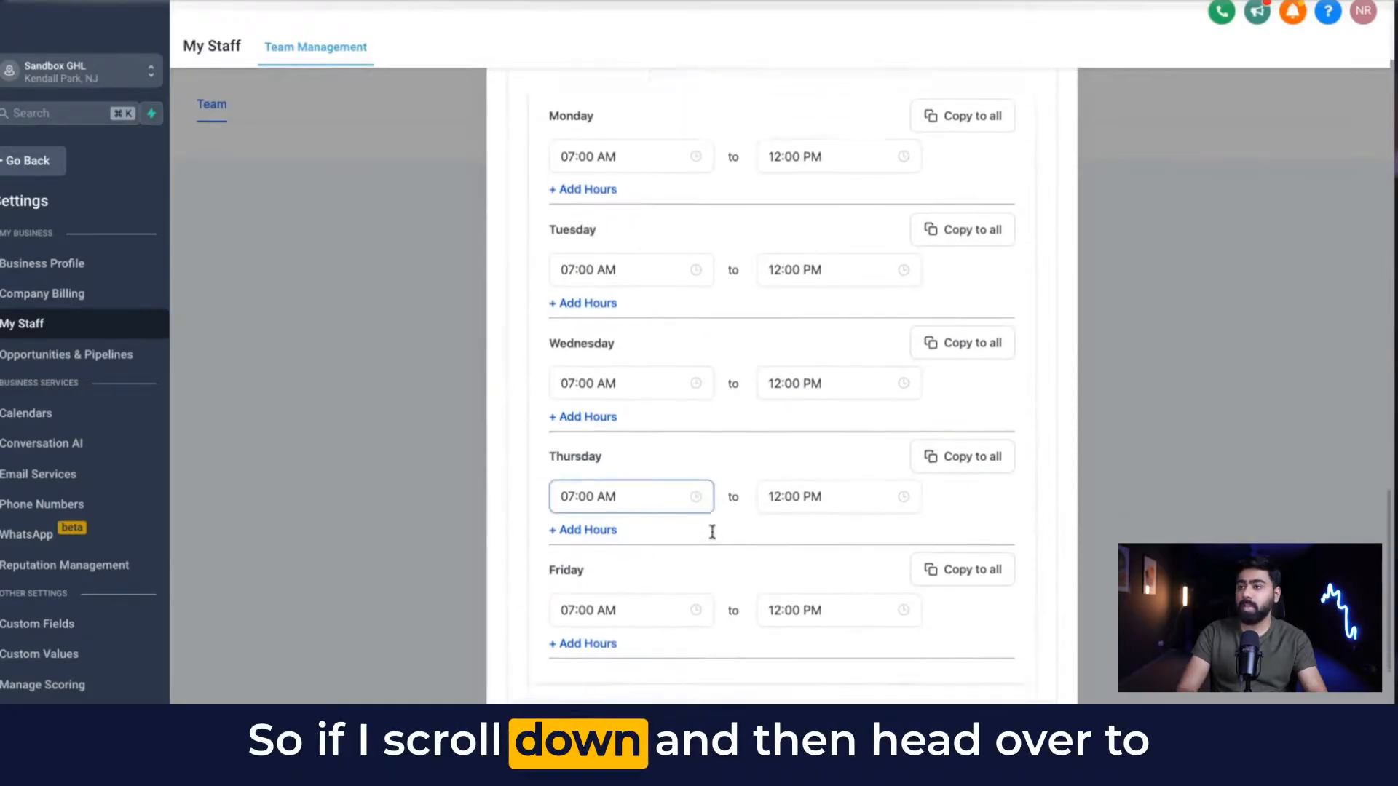
pyautogui.scroll(2, 712, 532)
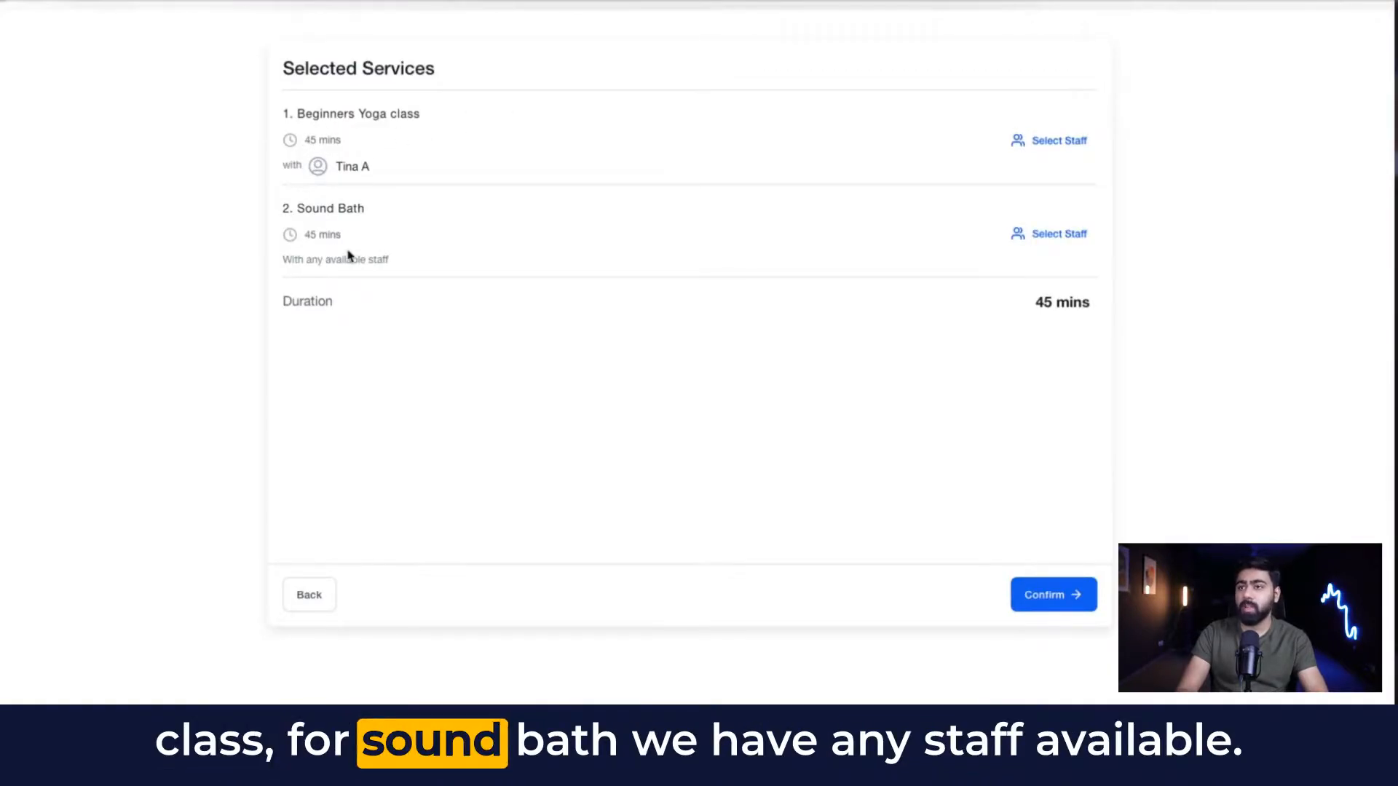
pyautogui.click(1040, 603)
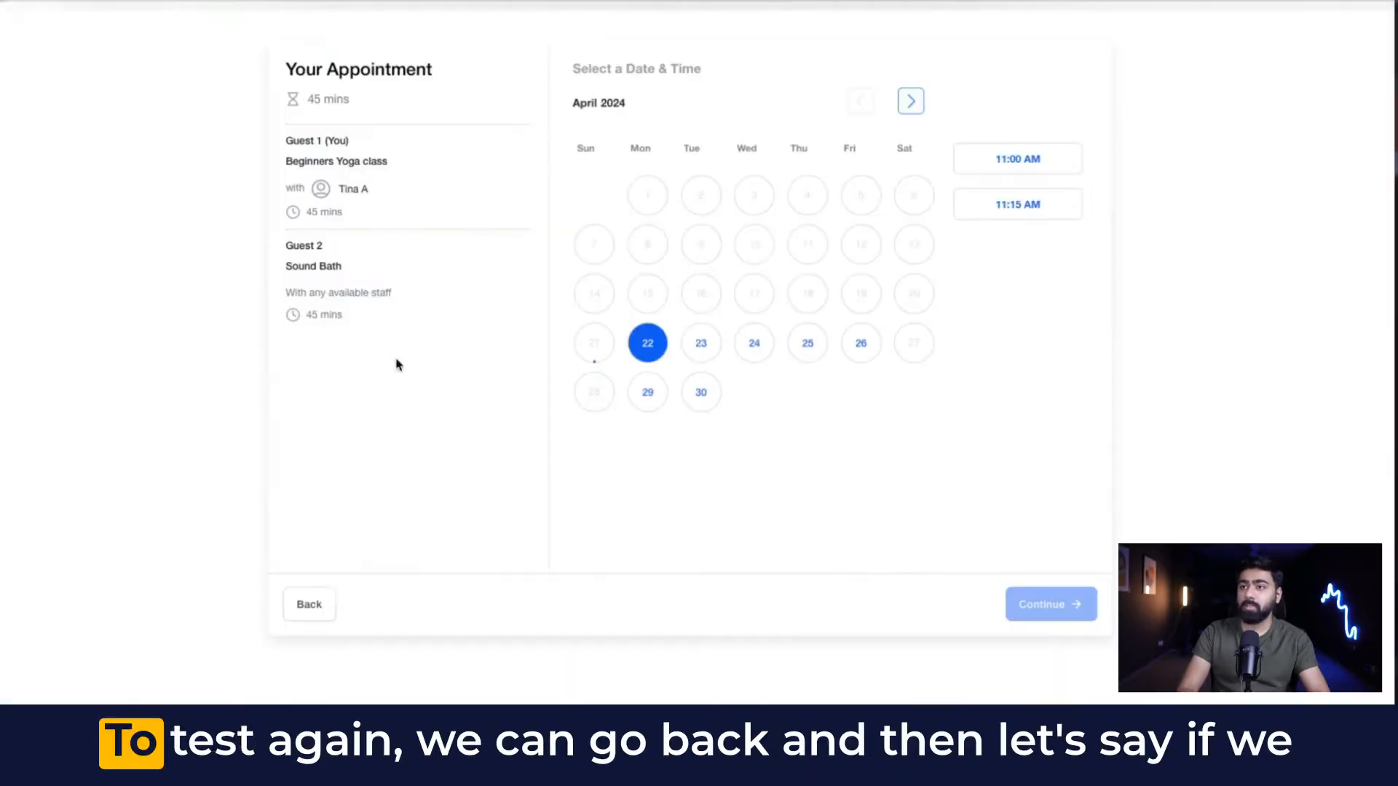
# Return to the selected services, change the Beginners Yoga class staff to the second named instructor, and confirm.
pyautogui.click(313, 611)
pyautogui.click(1056, 143)
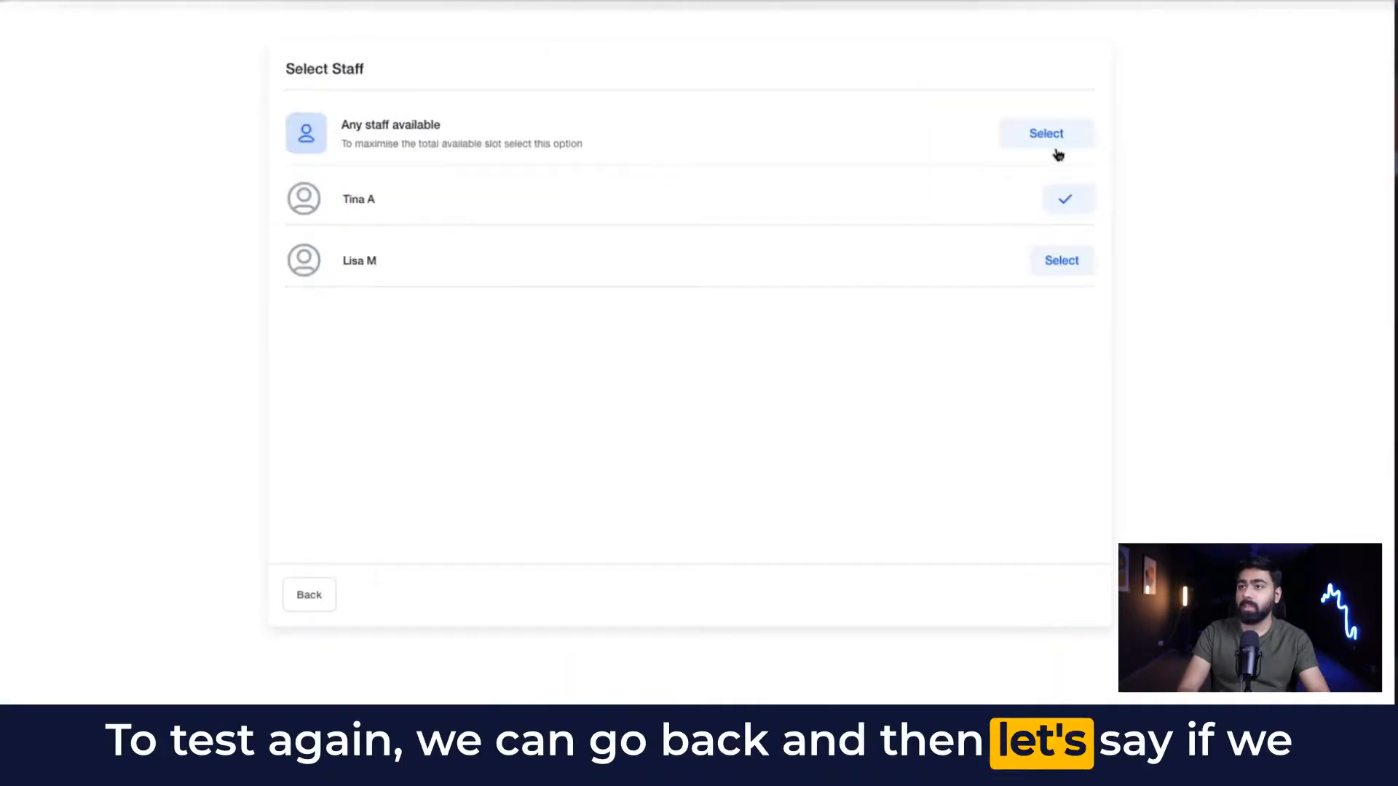
pyautogui.click(1057, 263)
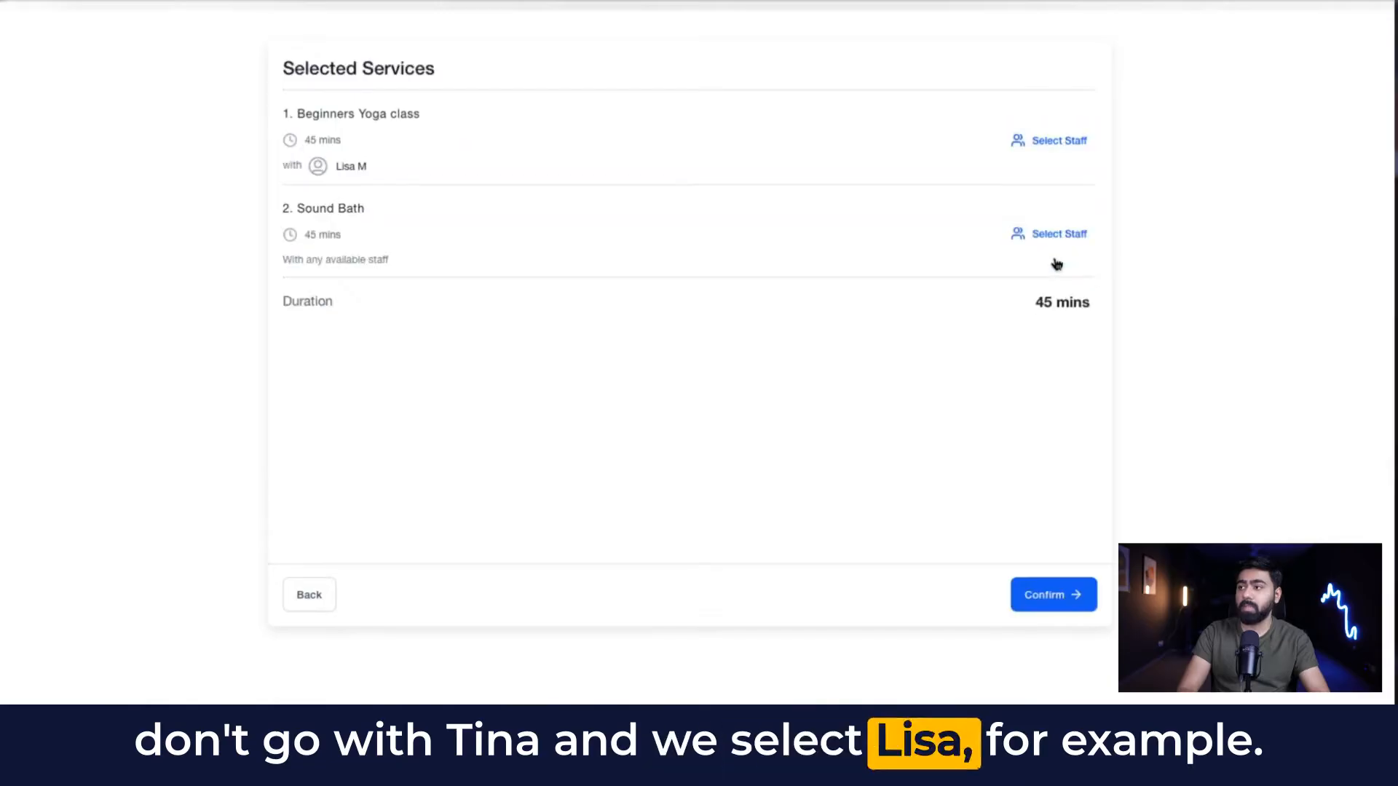
pyautogui.click(1059, 607)
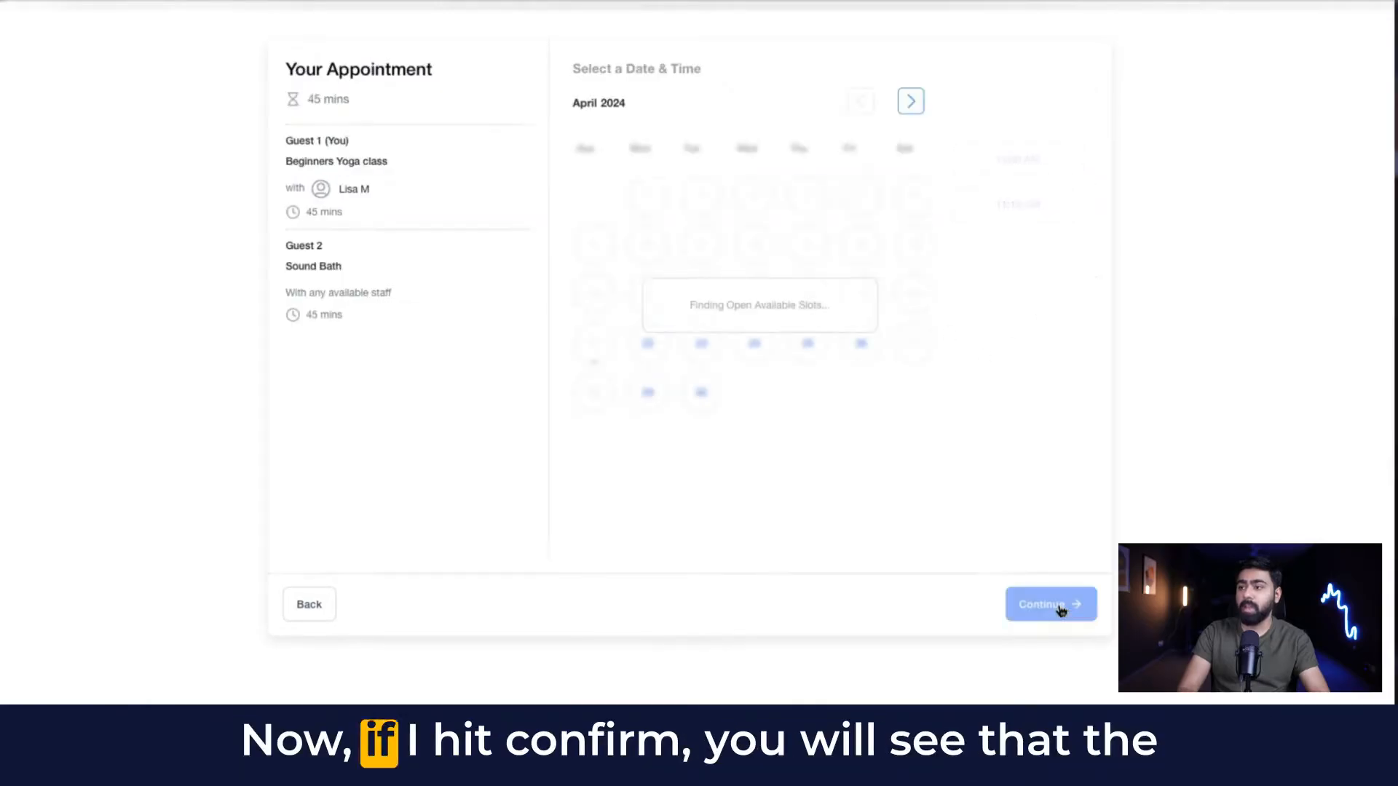
# Review the available time slots on April 23, 24, 25 and 26 for the chosen instructor.
pyautogui.click(719, 343)
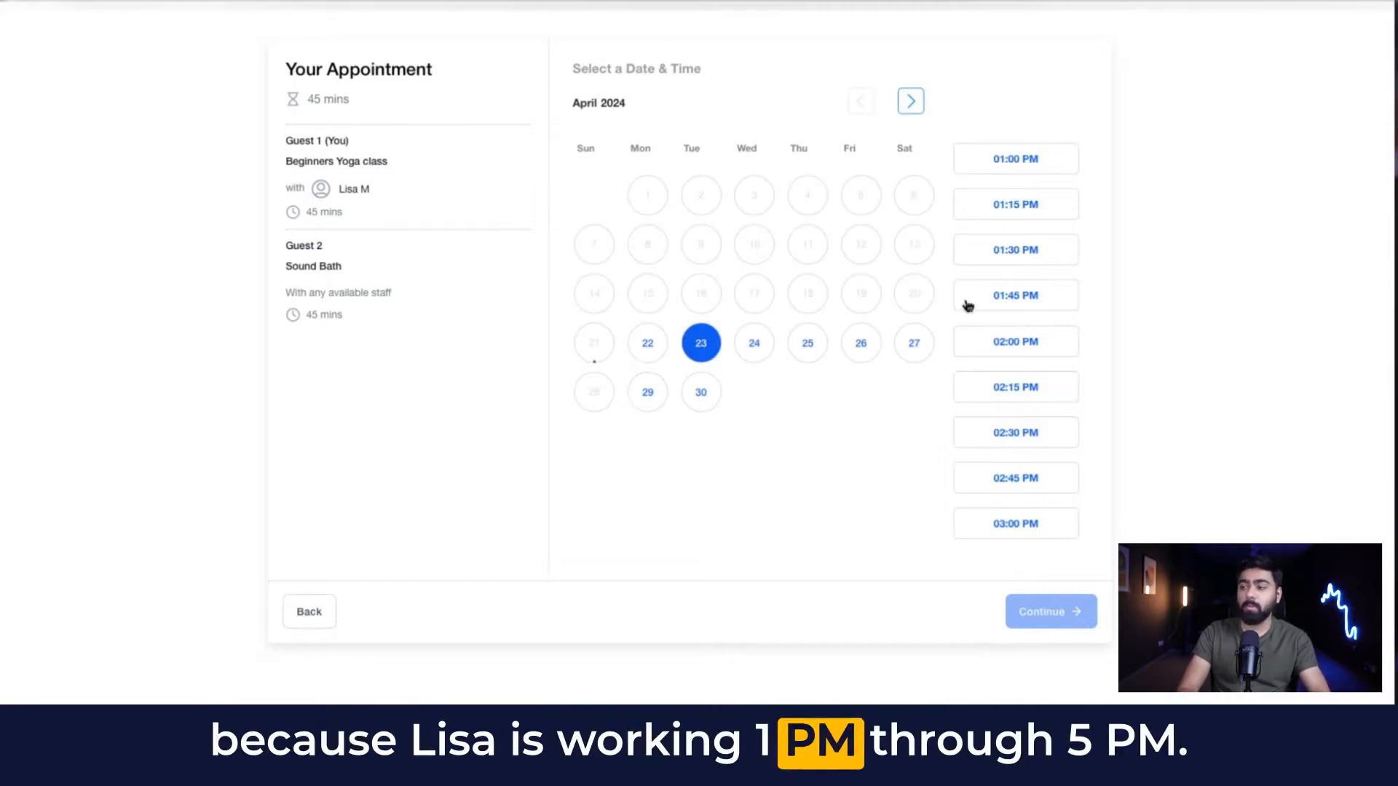
pyautogui.scroll(-3, 988, 347)
pyautogui.click(752, 345)
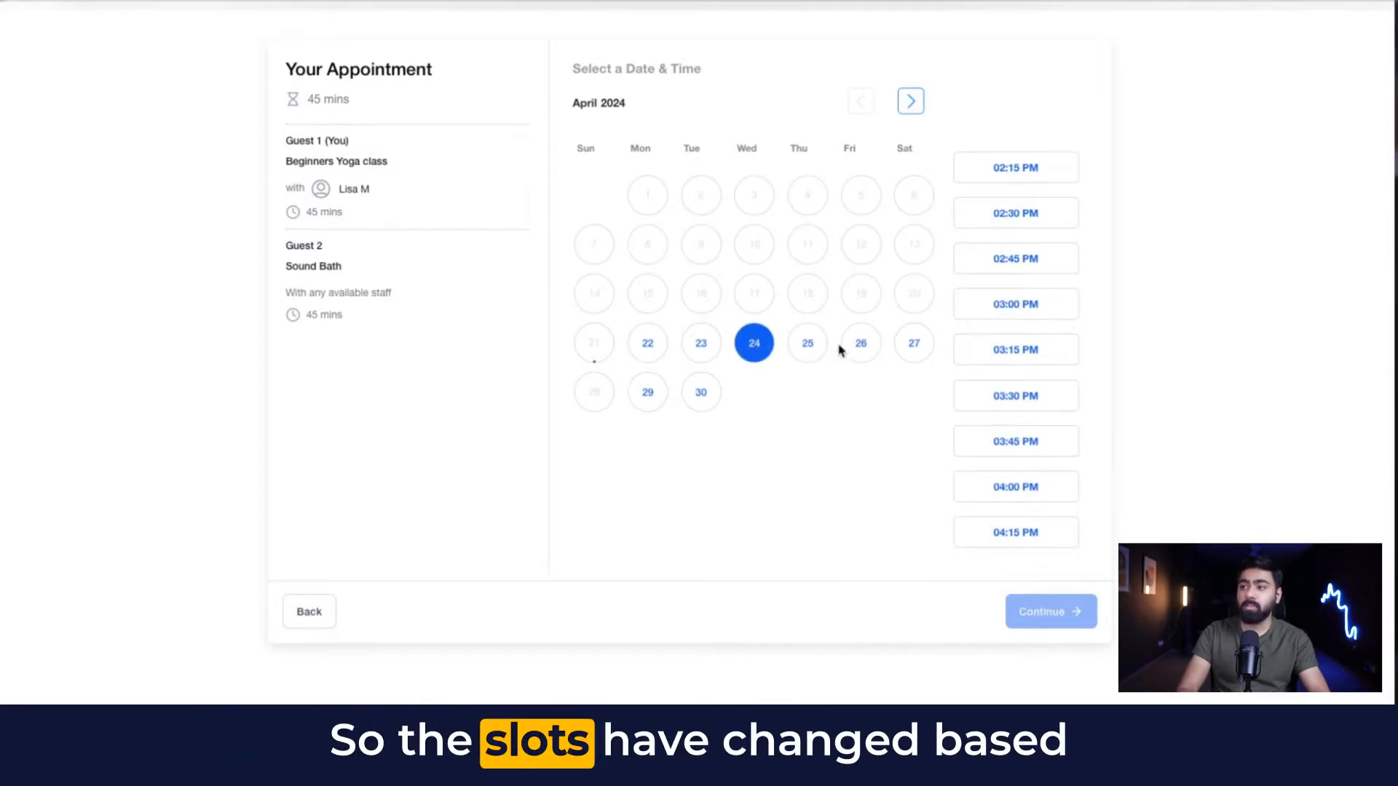
pyautogui.click(812, 345)
pyautogui.click(865, 345)
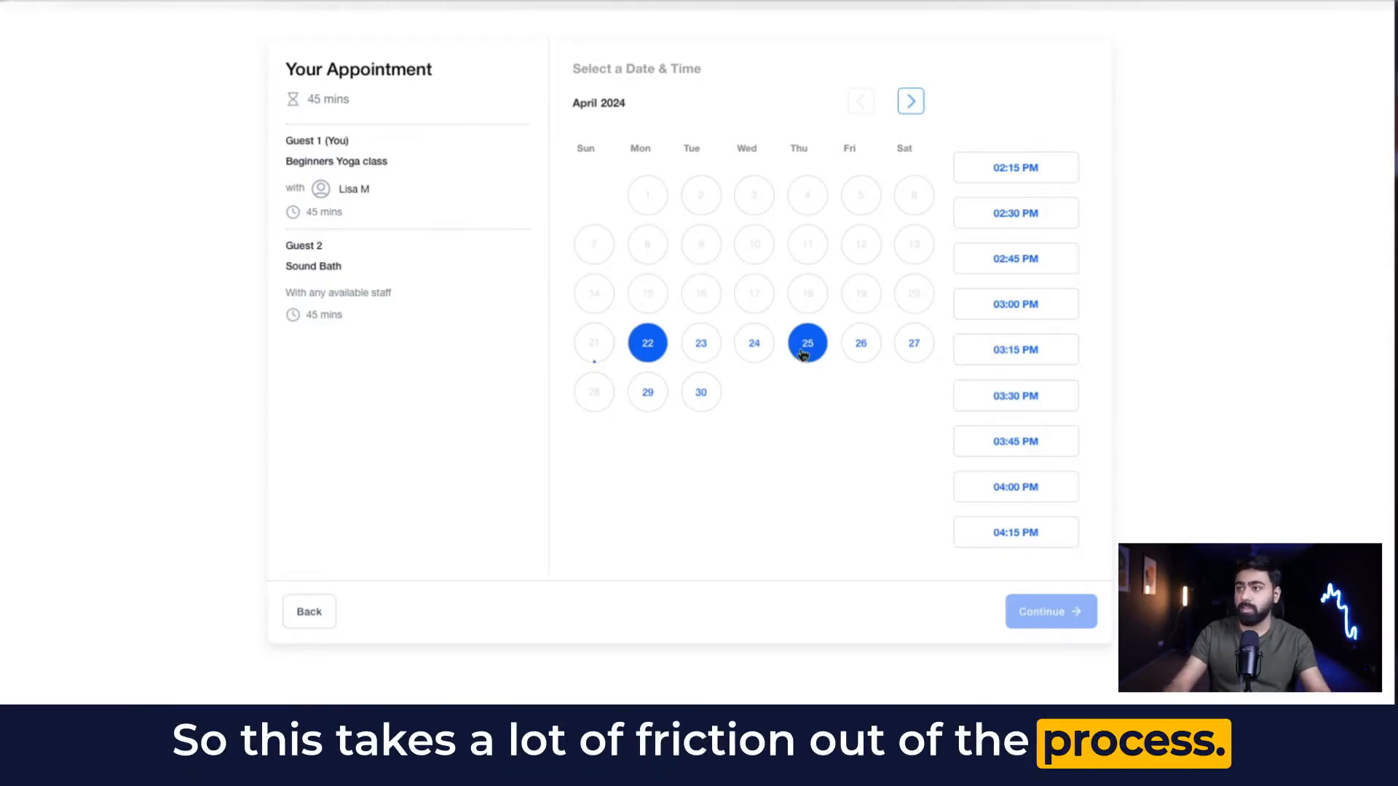
# Choose the 2:30 PM slot on Monday, April 22, 2024 and schedule the appointment with the prefilled contact details.
pyautogui.click(989, 215)
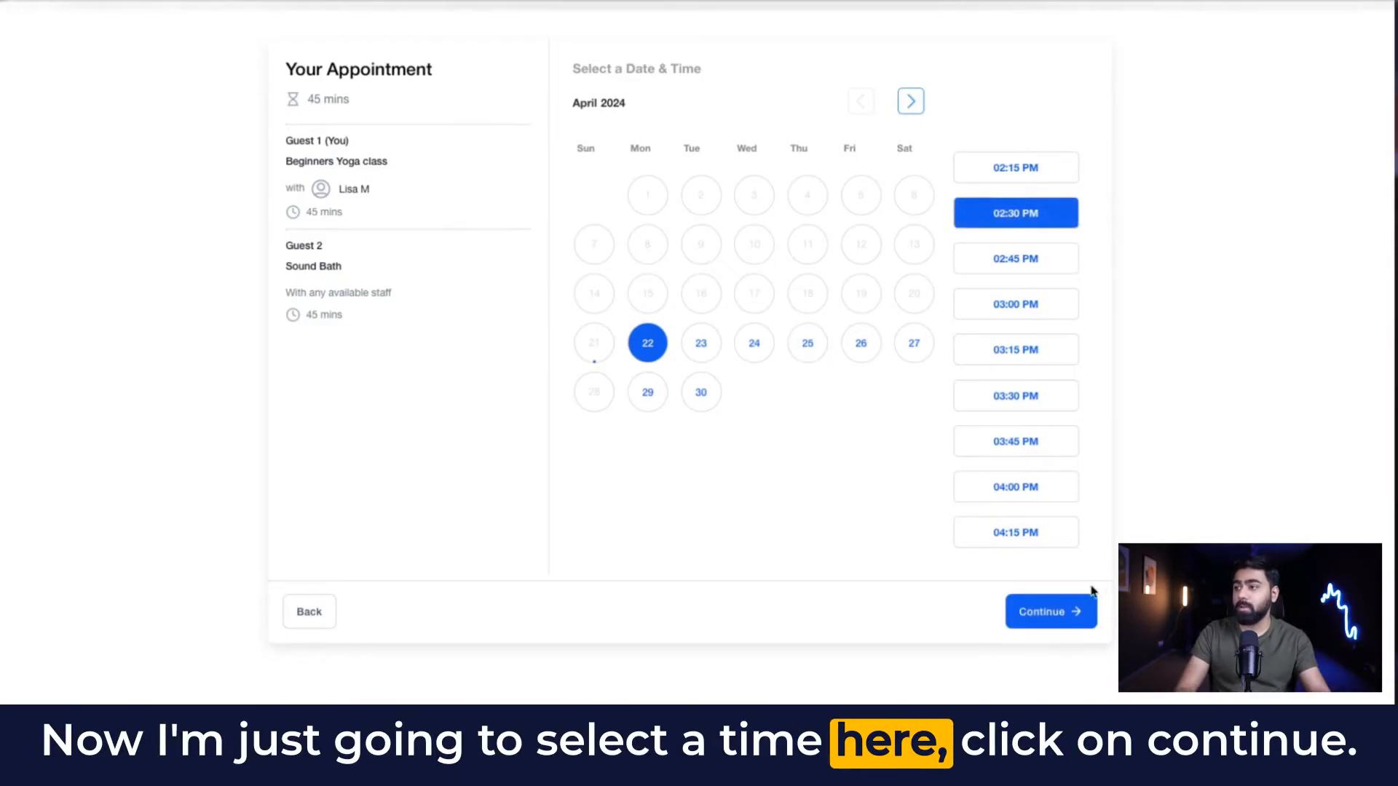
pyautogui.click(1060, 619)
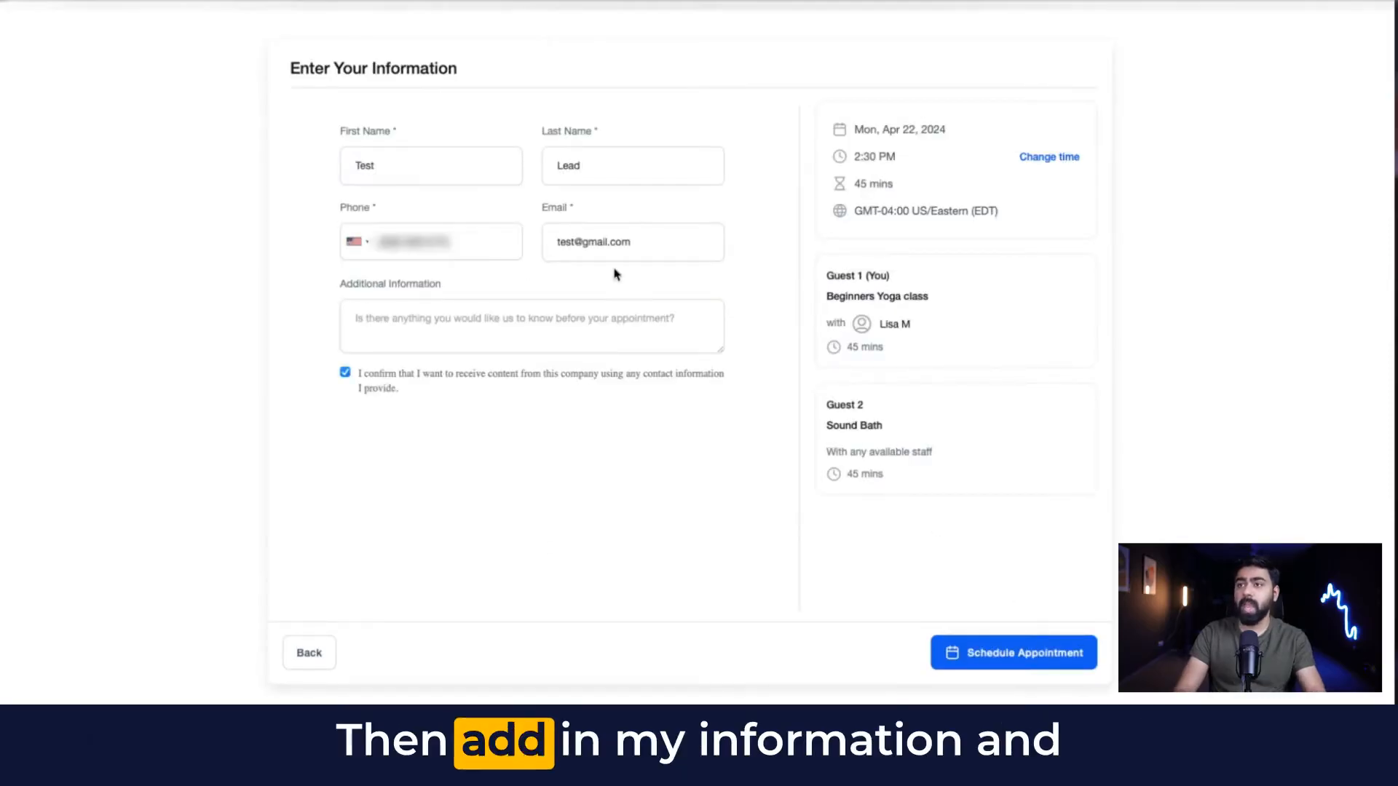
pyautogui.click(998, 655)
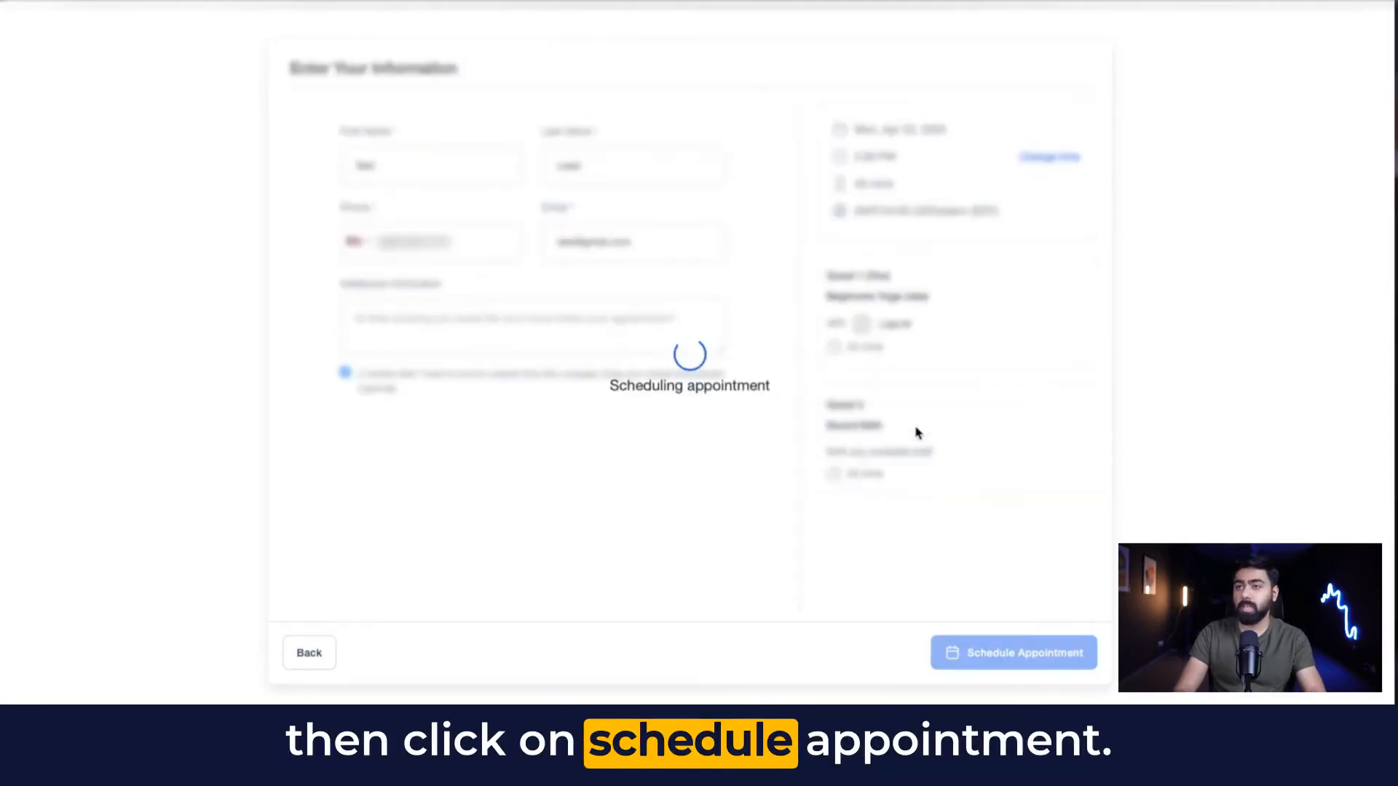